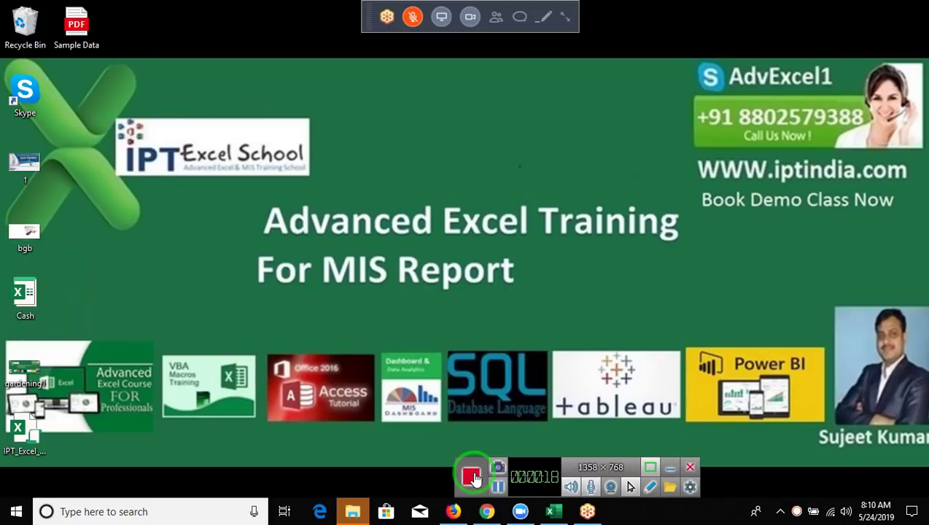
# Expand the GoToMeeting compact toolbar into the full panel and bring WhatsApp Web forward
pyautogui.click(566, 21)
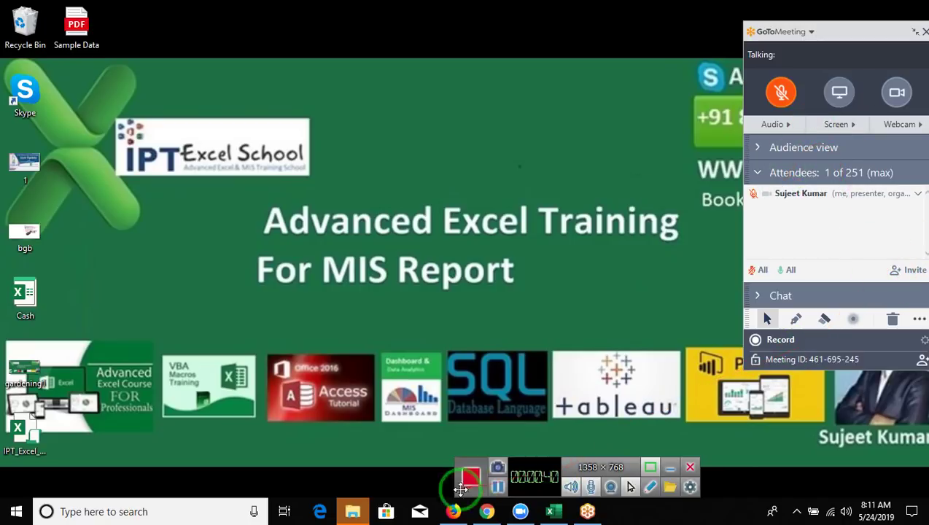
pyautogui.click(452, 514)
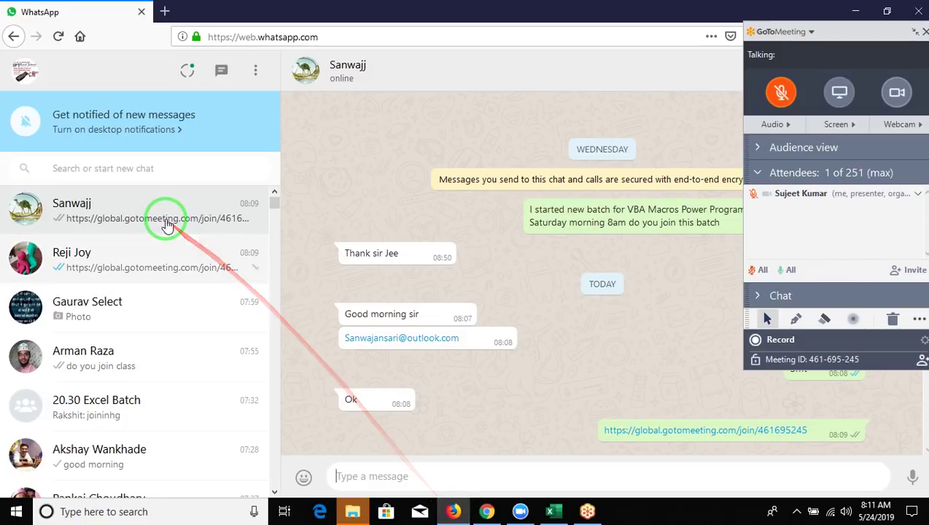
# Open the second WhatsApp chat, highlight its meeting join link, then switch to the first contact's chat
pyautogui.click(144, 270)
pyautogui.moveTo(143, 270)
pyautogui.mouseDown()
pyautogui.moveTo(594, 410)
pyautogui.moveTo(813, 412)
pyautogui.moveTo(616, 445)
pyautogui.moveTo(126, 252)
pyautogui.mouseUp()
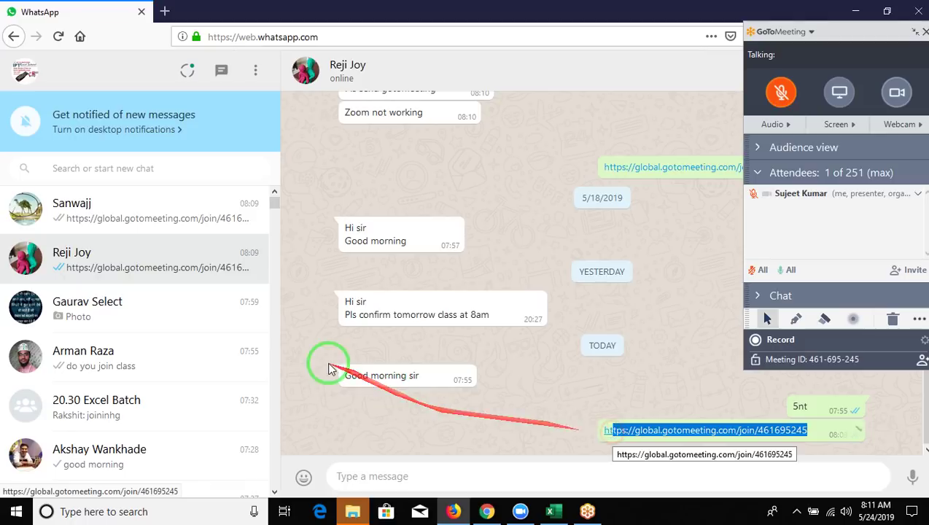
pyautogui.moveTo(126, 252); pyautogui.dragTo(128, 211)
pyautogui.click(128, 211)
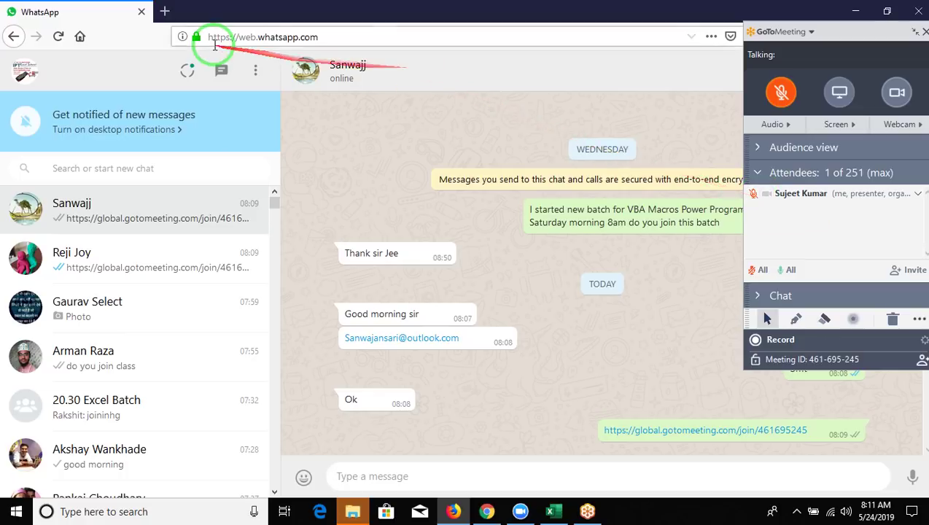
# Open a new tab and go to the iptindia.com website
pyautogui.click(164, 21)
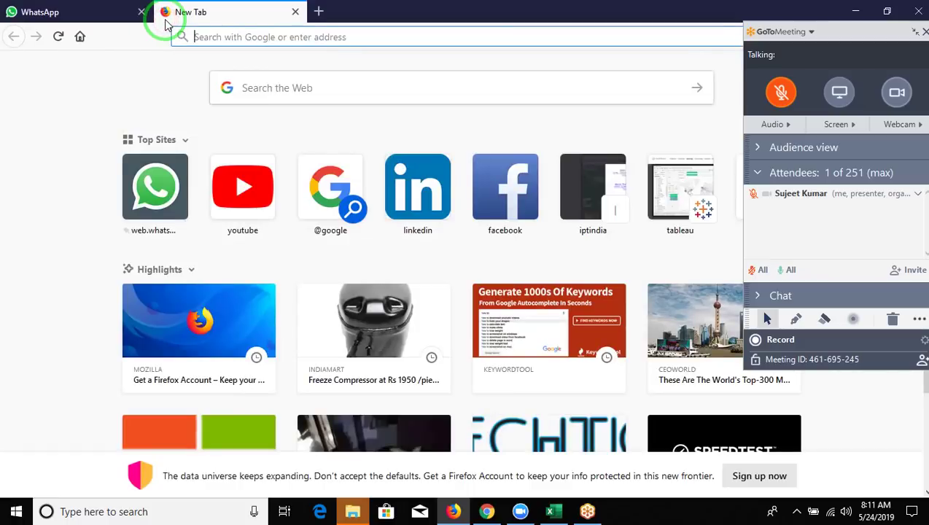
pyautogui.write('iptindia.com/')
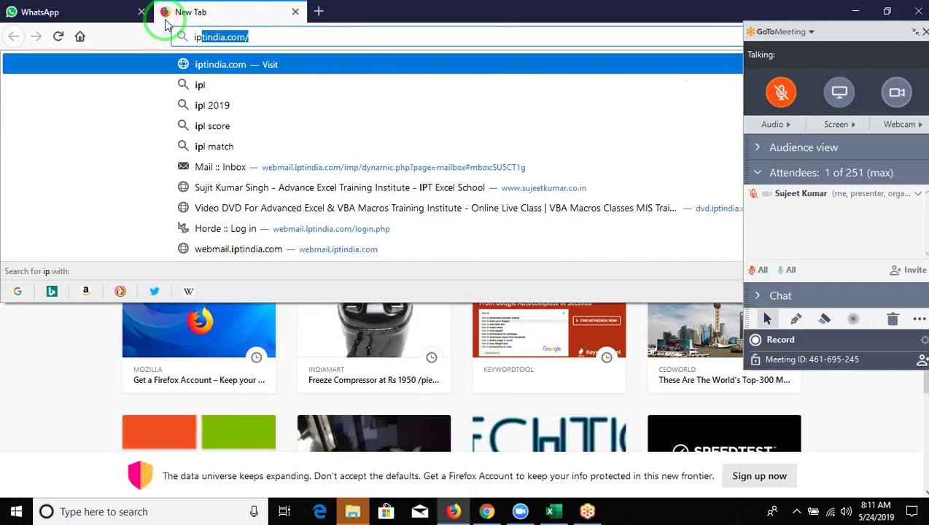
pyautogui.press('Return')
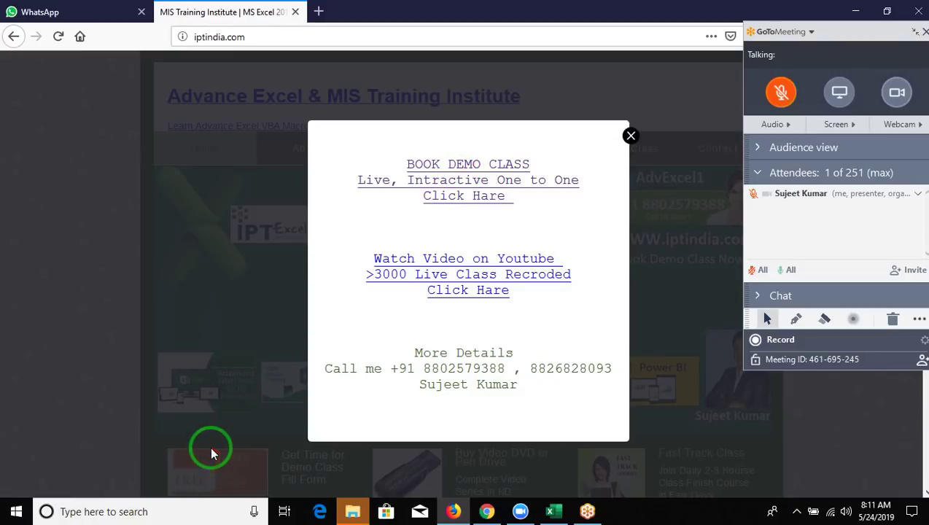
# Open the demo class booking page and scroll through its form
pyautogui.click(489, 201)
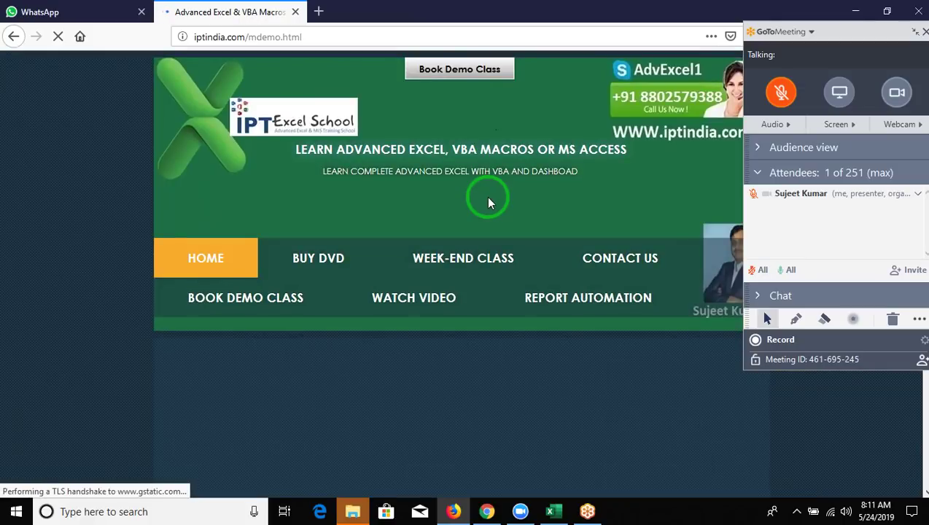
pyautogui.scroll(-2, 488, 203)
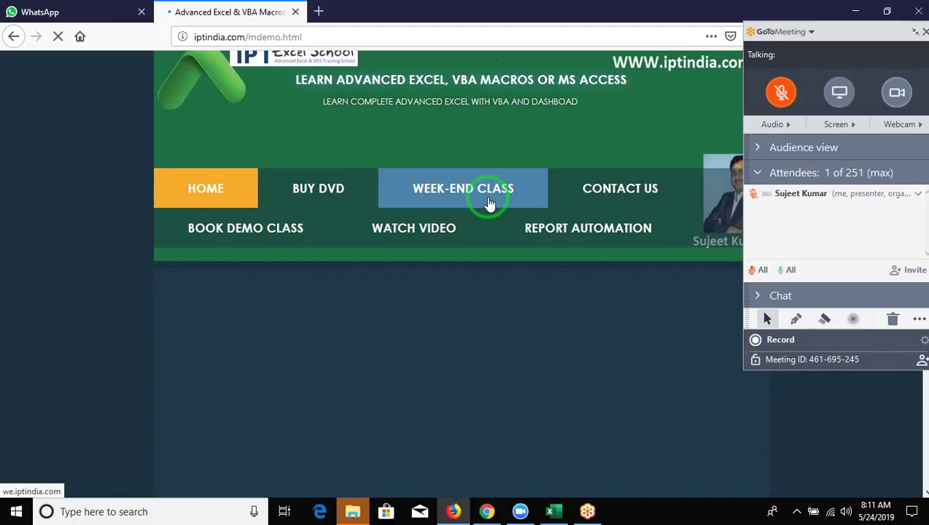
pyautogui.scroll(-2, 488, 202)
pyautogui.scroll(-2, 488, 202)
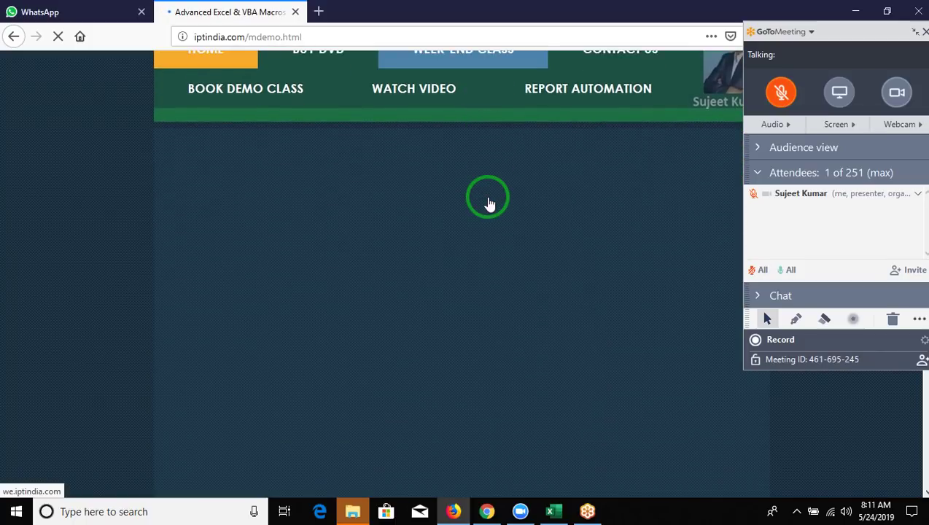
pyautogui.scroll(-3, 488, 203)
pyautogui.scroll(-1, 489, 202)
pyautogui.scroll(-1, 489, 203)
pyautogui.scroll(-4, 489, 203)
pyautogui.scroll(-3, 489, 203)
pyautogui.scroll(-1, 488, 203)
pyautogui.scroll(-3, 488, 202)
pyautogui.scroll(-2, 488, 203)
pyautogui.scroll(-2, 488, 203)
pyautogui.scroll(-1, 488, 203)
pyautogui.scroll(1, 488, 203)
pyautogui.scroll(15, 489, 202)
pyautogui.scroll(10, 489, 203)
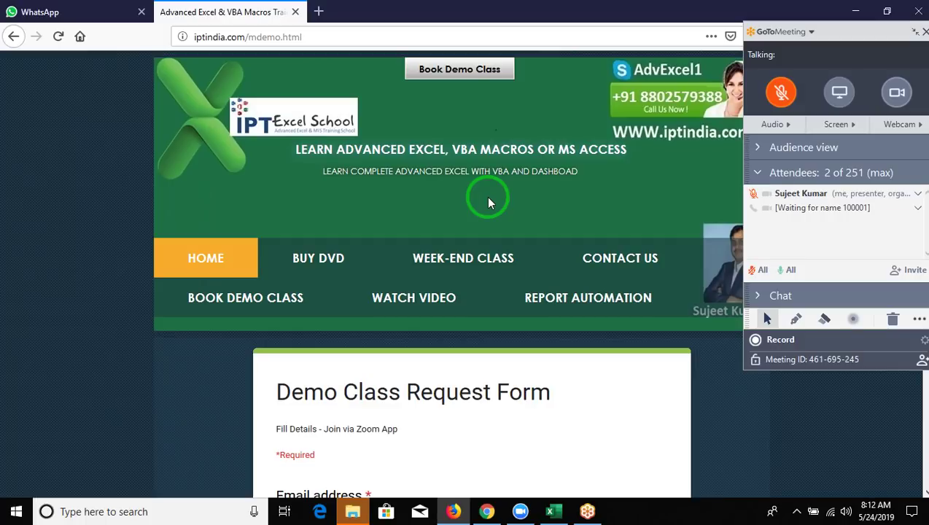
# Return to the iptindia.com home page
pyautogui.press('super')
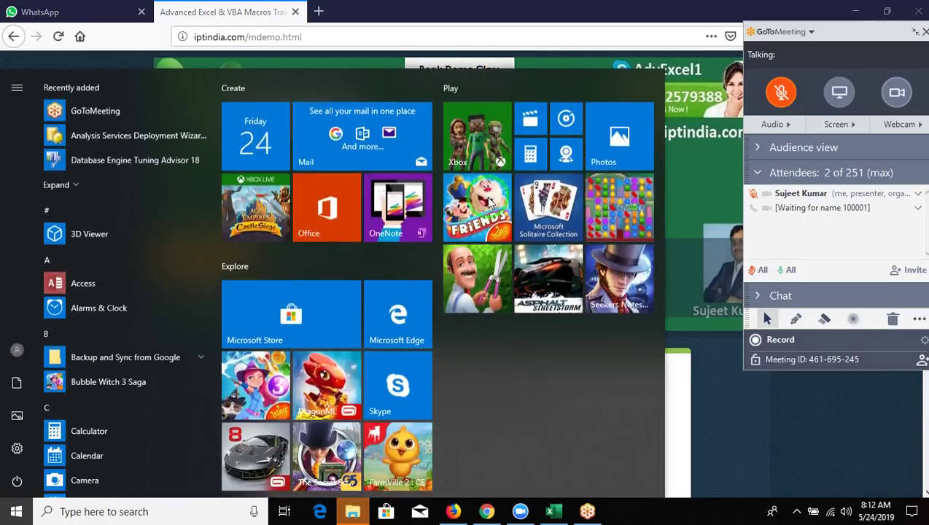
pyautogui.press('Escape')
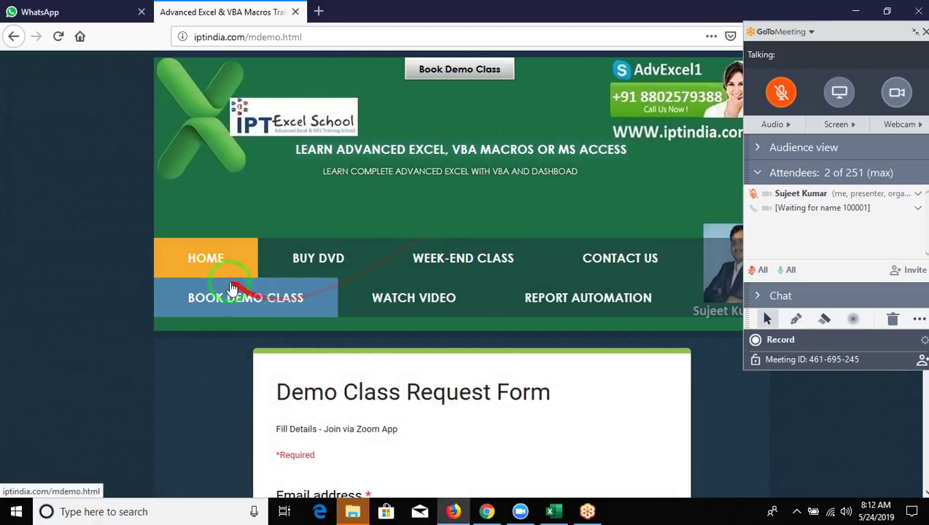
pyautogui.click(222, 269)
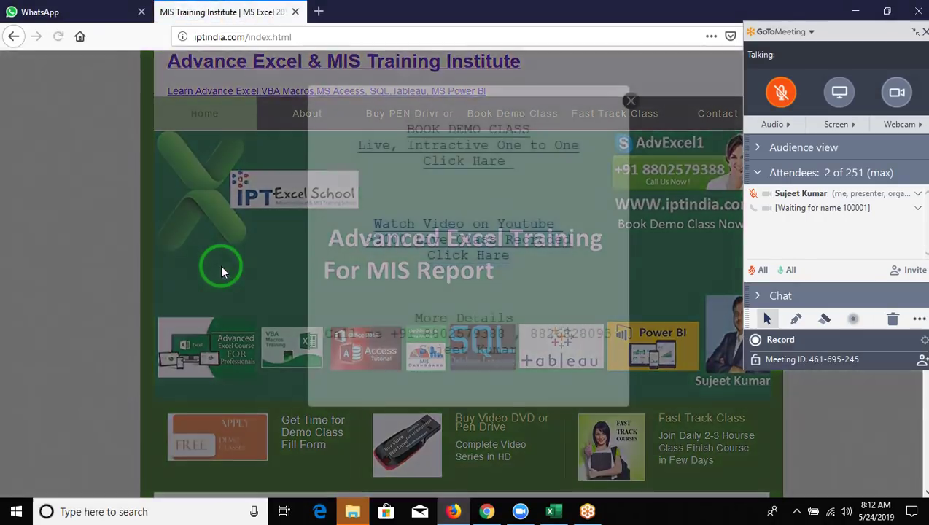
pyautogui.scroll(-3, 223, 272)
pyautogui.scroll(-3, 222, 272)
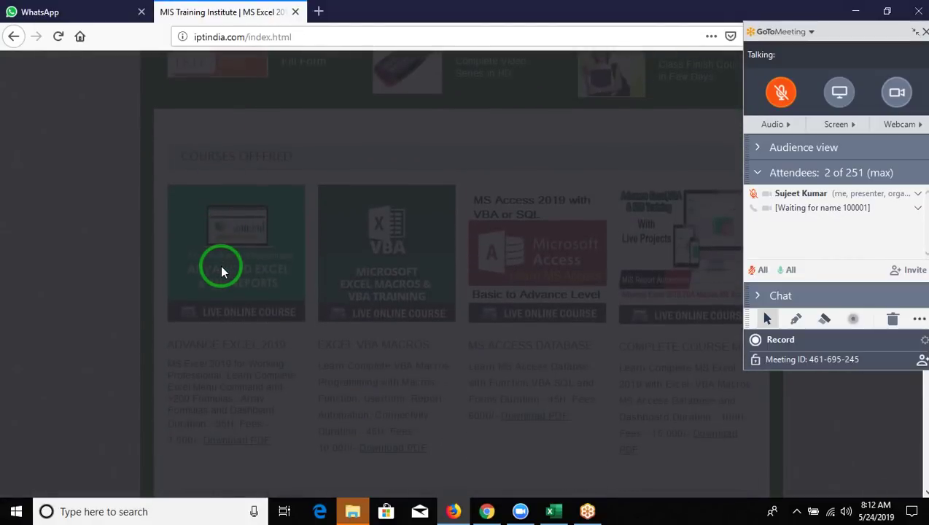
pyautogui.scroll(4, 220, 265)
pyautogui.scroll(2, 220, 265)
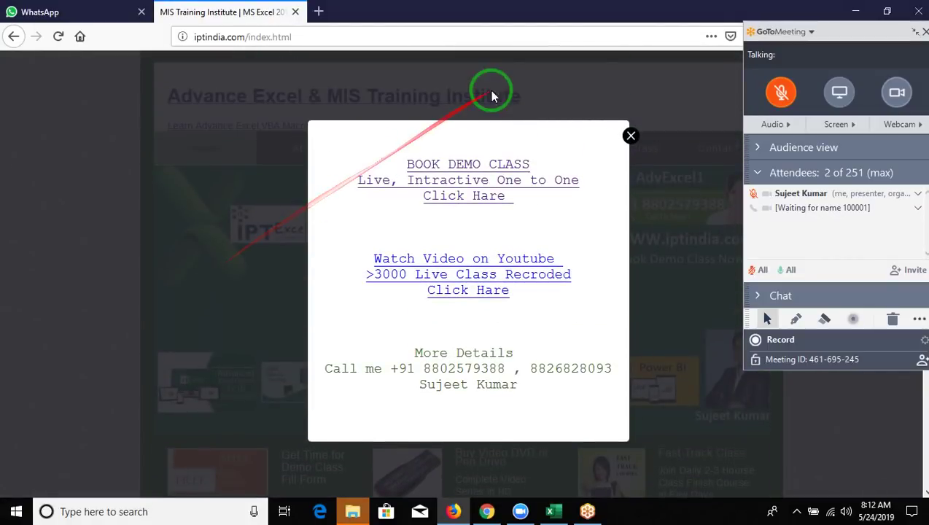
# Dismiss the More Details popup and open the Video DVD store page with its 2500 INR courses
pyautogui.click(632, 137)
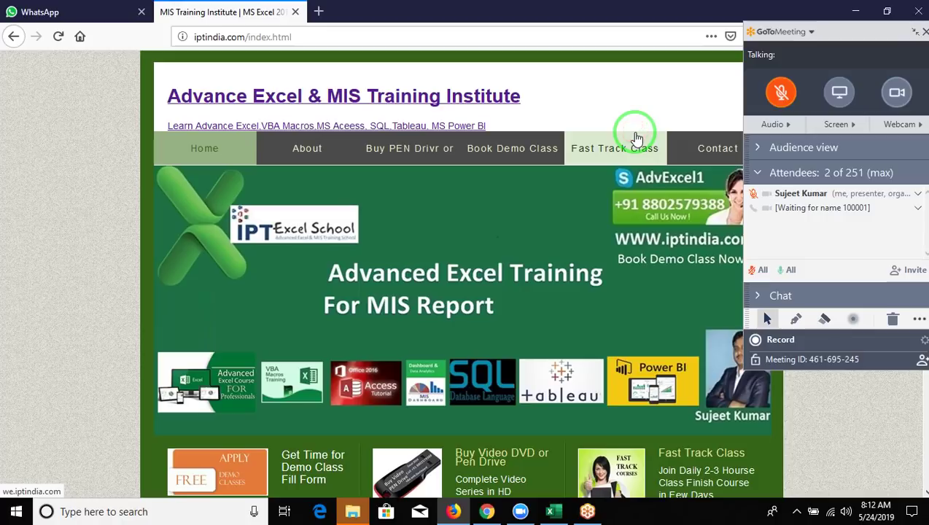
pyautogui.click(466, 450)
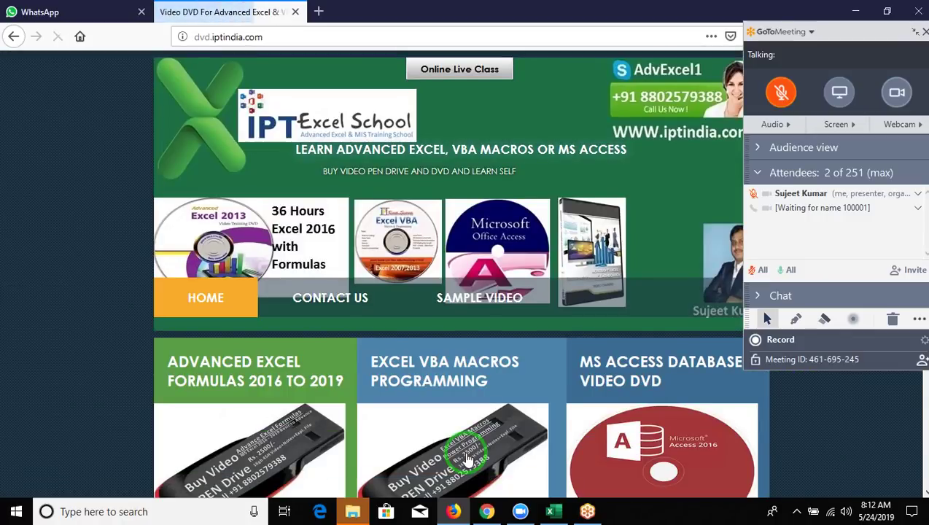
pyautogui.scroll(-2, 467, 458)
pyautogui.scroll(-3, 467, 458)
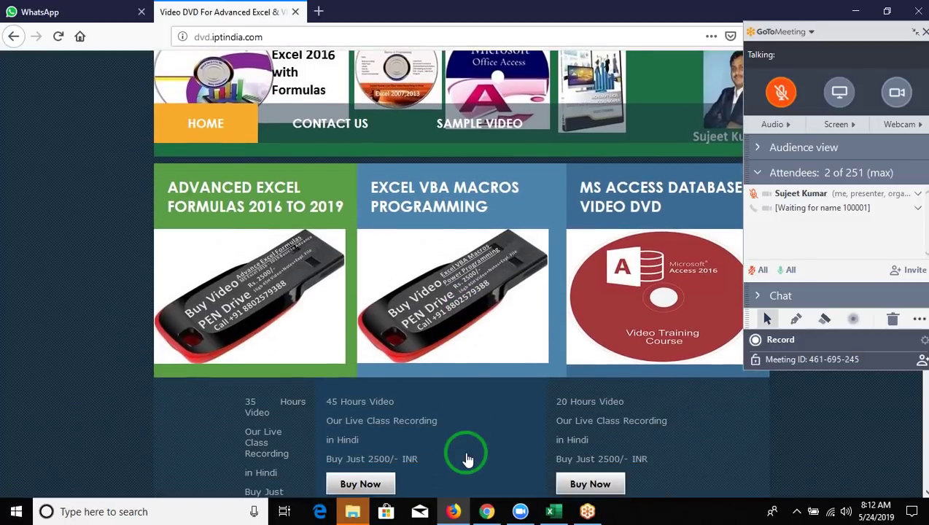
pyautogui.scroll(-1, 467, 457)
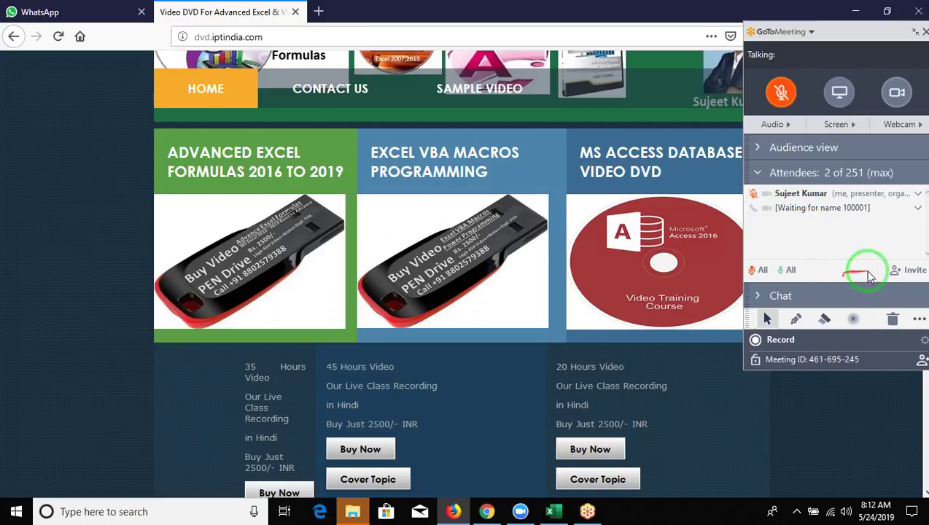
# Send 'please select Computer Audio' in the meeting chat, then switch to the WhatsApp tab
pyautogui.click(774, 295)
pyautogui.click(762, 378)
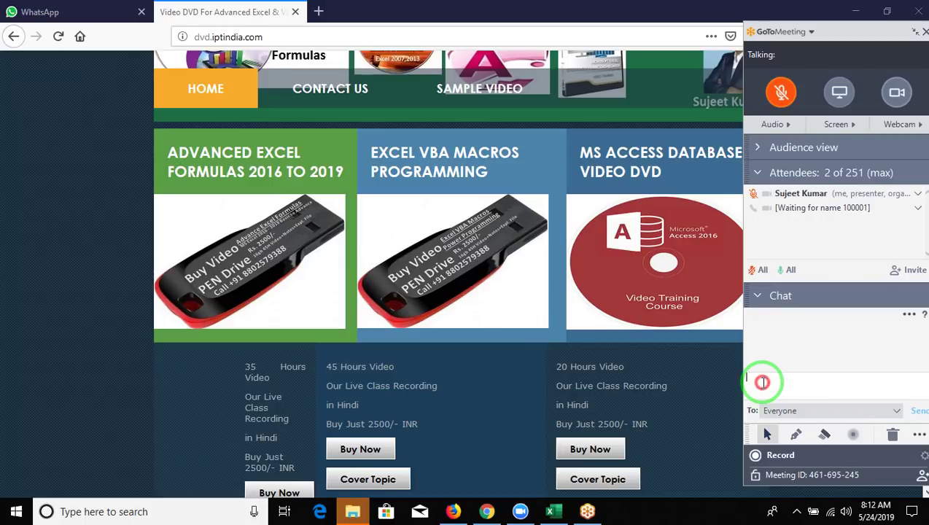
pyautogui.write('please s')
pyautogui.write('elect ')
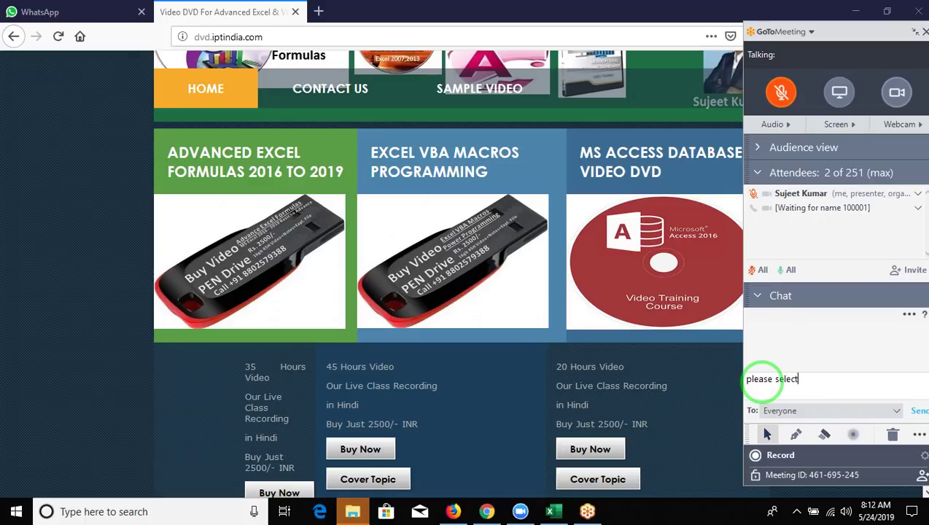
pyautogui.write('Computer')
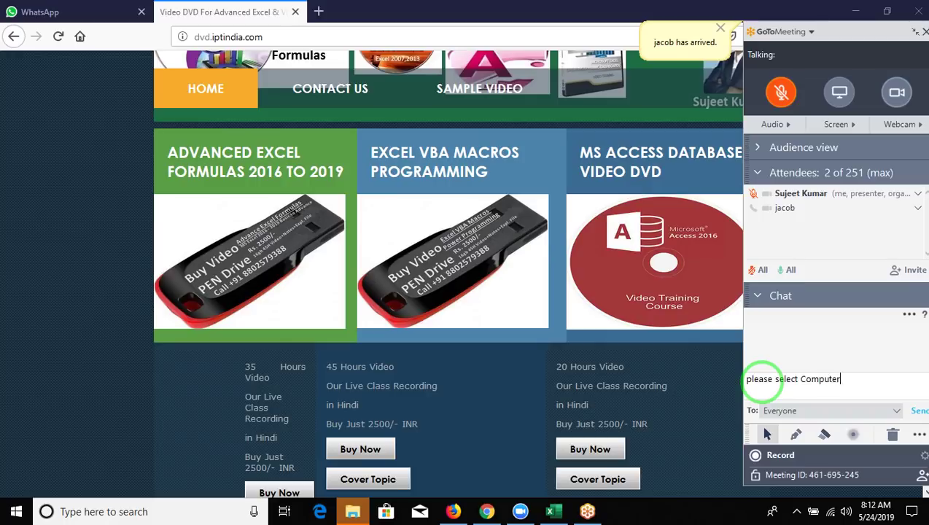
pyautogui.write(' Au')
pyautogui.write('dio')
pyautogui.press('Return')
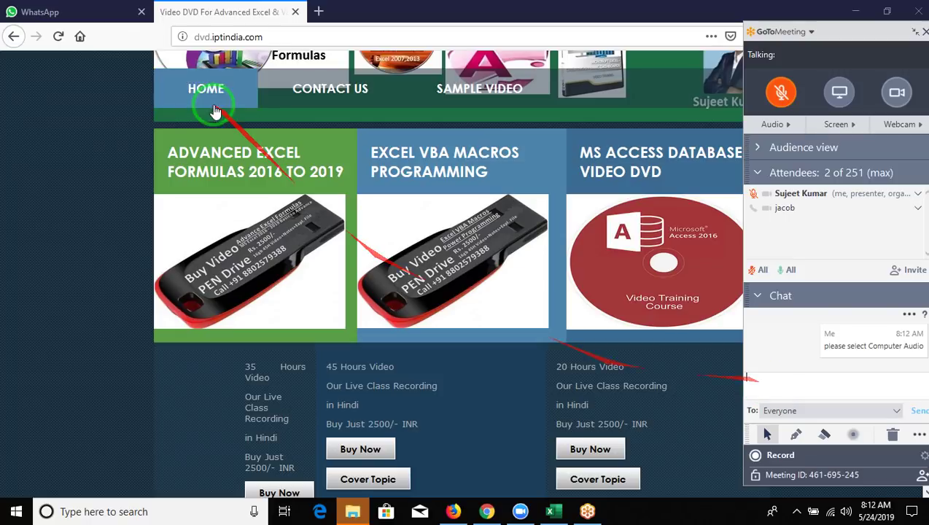
pyautogui.click(100, 17)
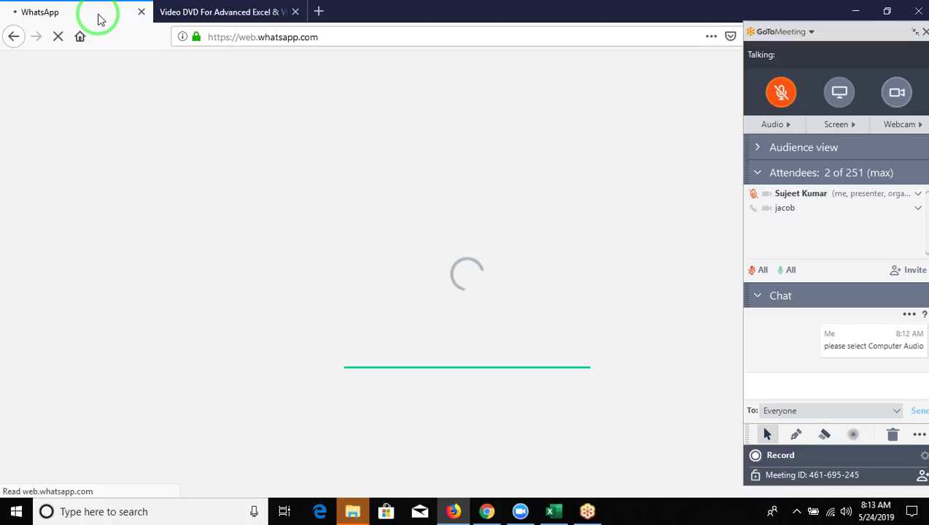
# Close the WhatsApp tab and the Firefox window, then collapse the GoToMeeting panel
pyautogui.click(141, 12)
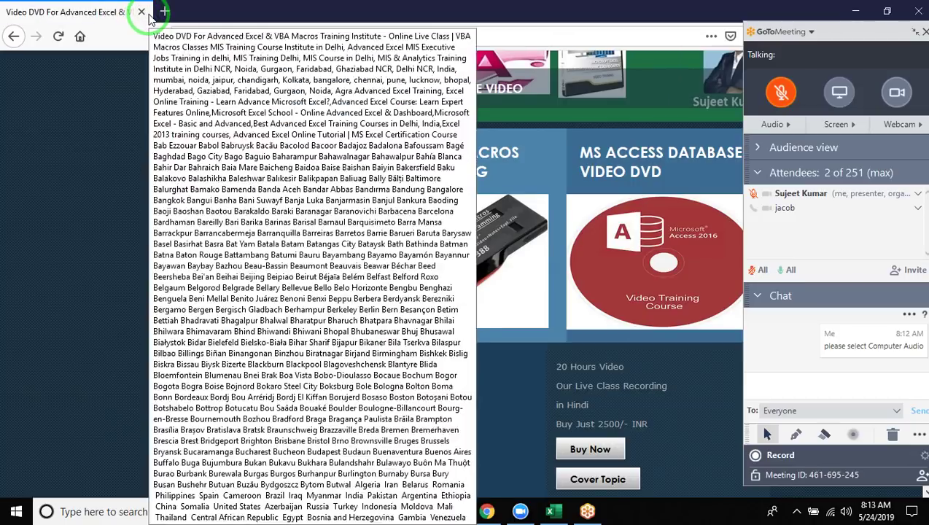
pyautogui.click(143, 13)
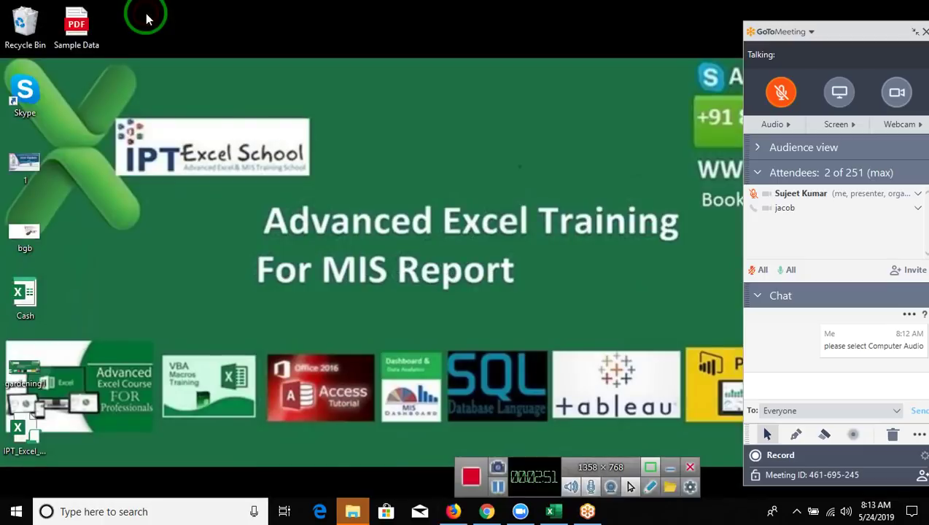
pyautogui.click(916, 33)
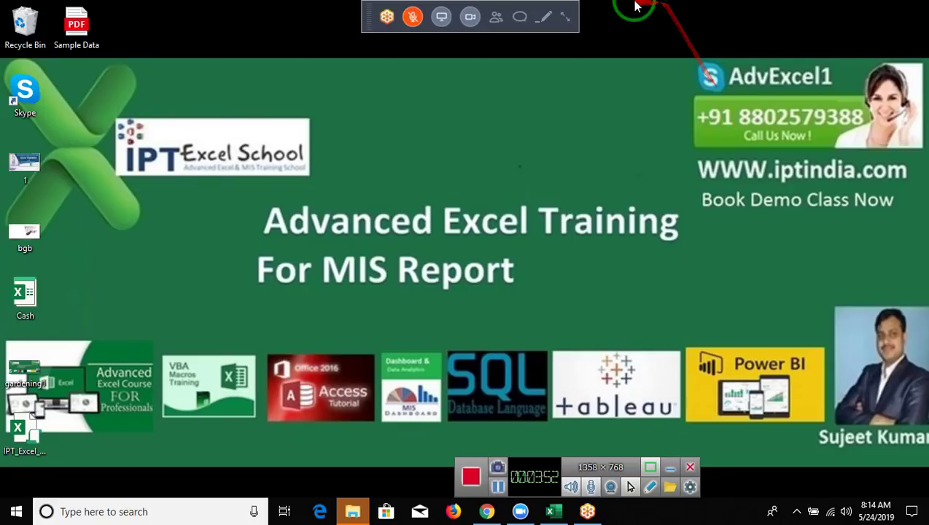
# Draw a red annotation stroke, unmute the microphone, start screen sharing and collapse the panel
pyautogui.moveTo(467, 32); pyautogui.dragTo(489, 206)
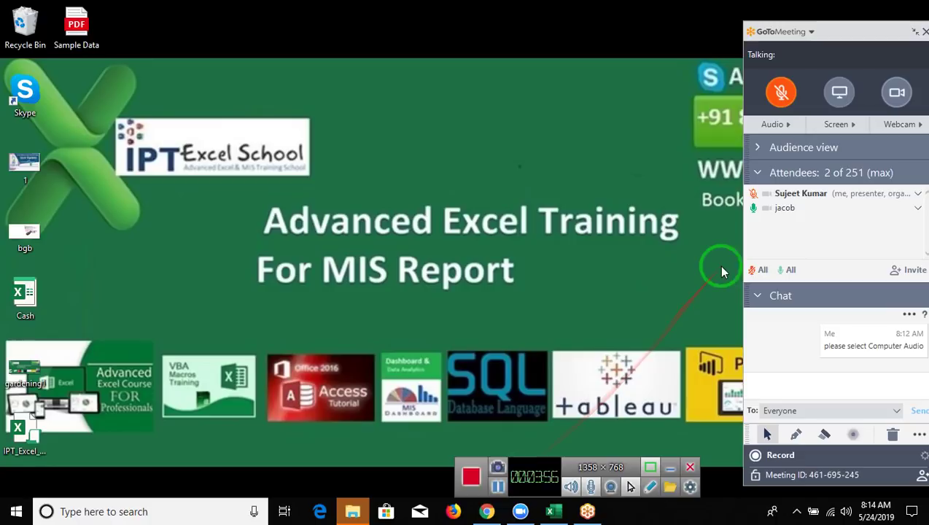
pyautogui.click(781, 92)
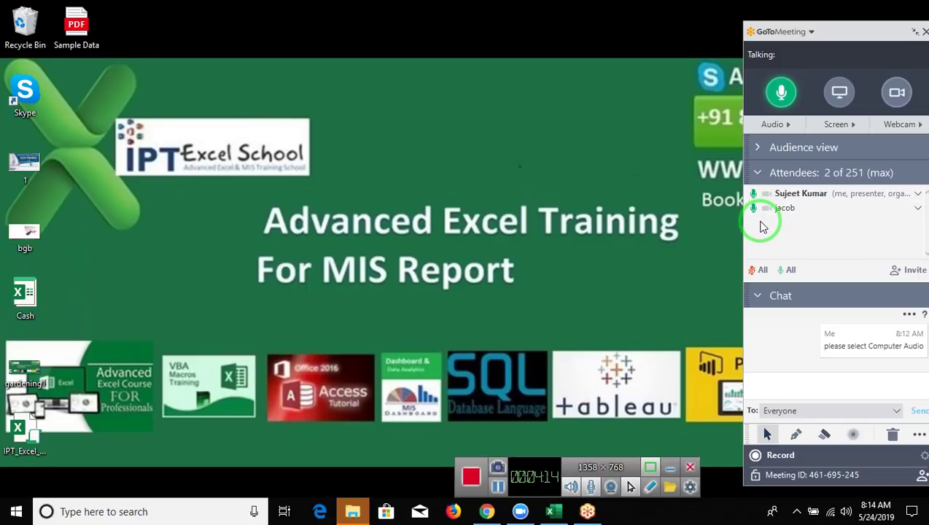
pyautogui.click(498, 486)
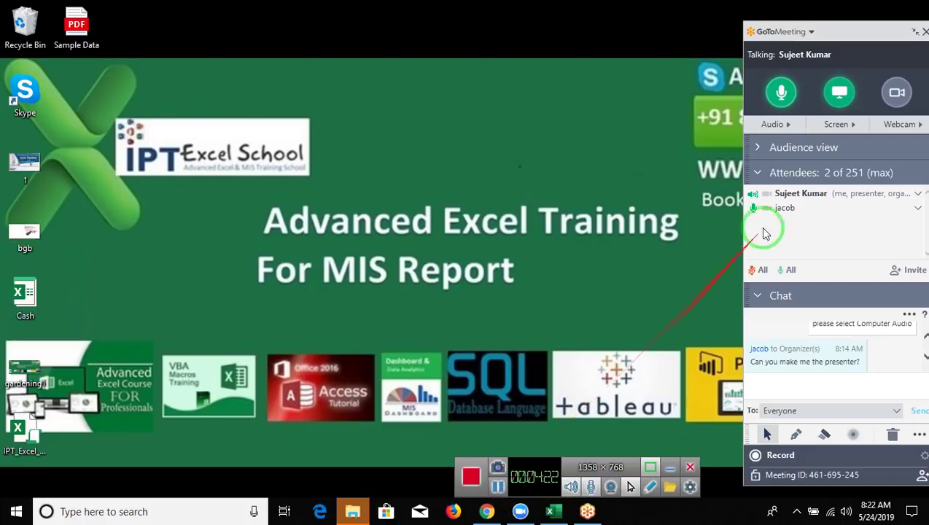
pyautogui.click(916, 34)
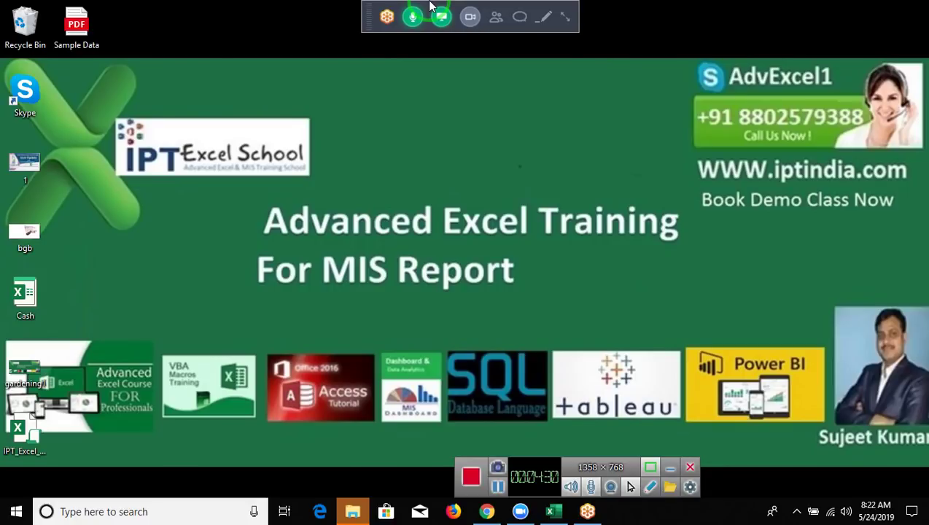
# Briefly show the existing Excel workbook, minimize it, and search Windows for 'ex'
pyautogui.click(525, 511)
pyautogui.click(554, 511)
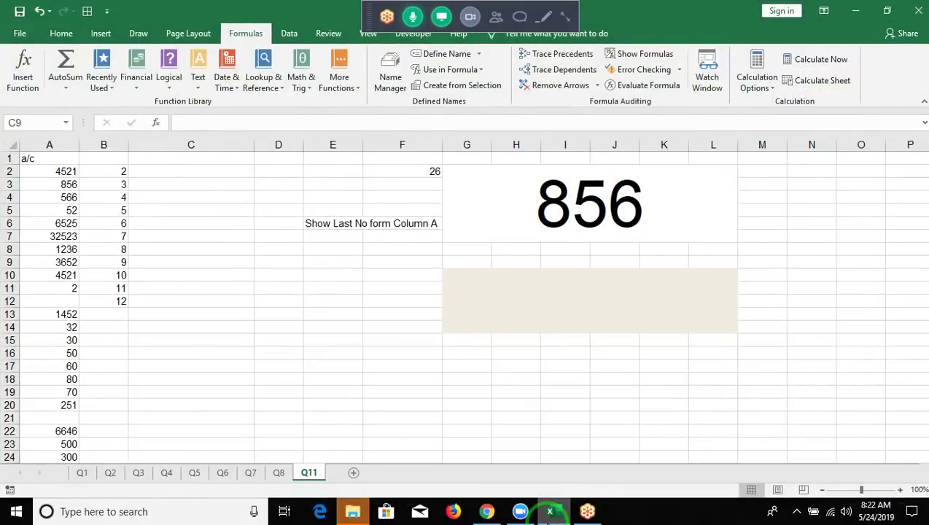
pyautogui.click(920, 12)
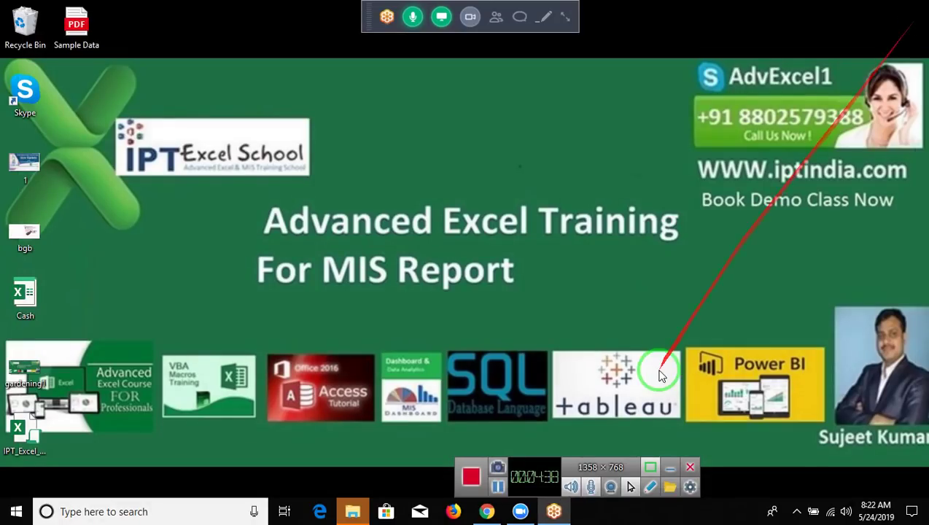
pyautogui.press('super')
pyautogui.write('ex')
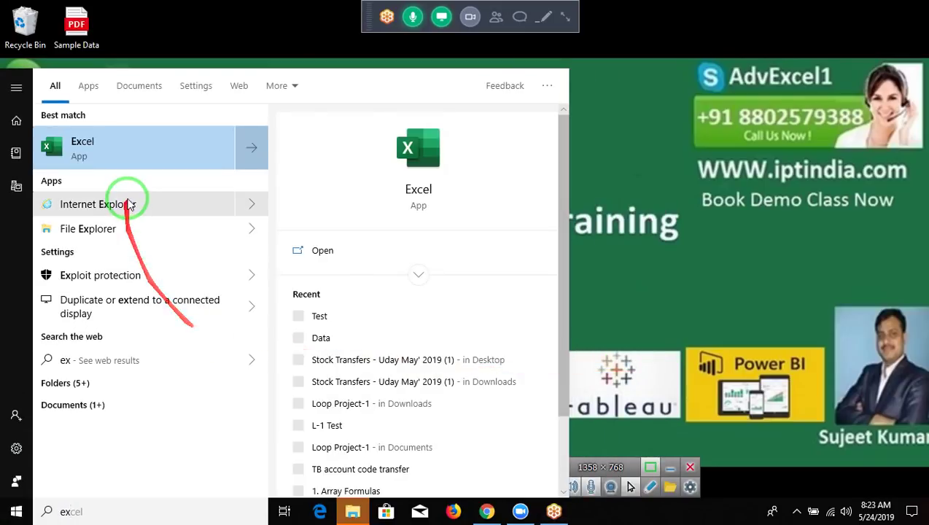
# Launch Excel from search, decline the default-program prompt, and create a blank workbook
pyautogui.click(137, 160)
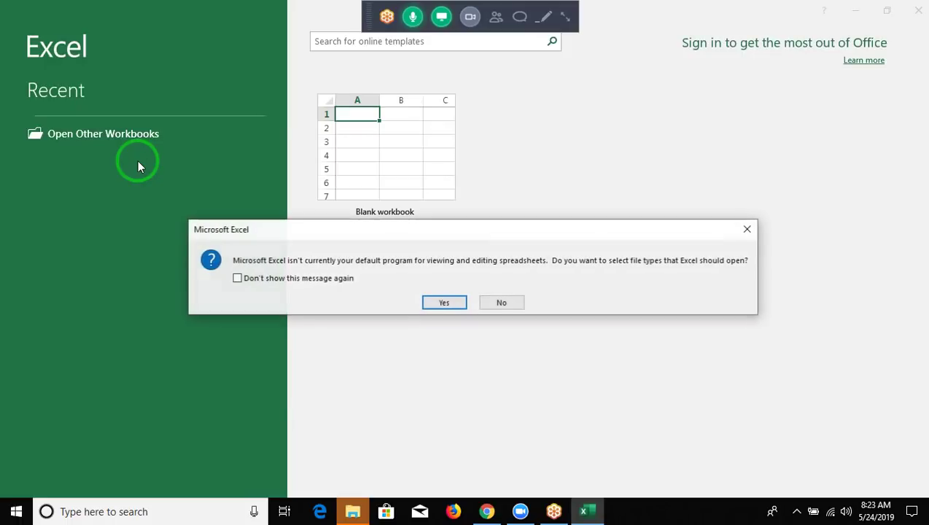
pyautogui.click(507, 315)
pyautogui.click(406, 182)
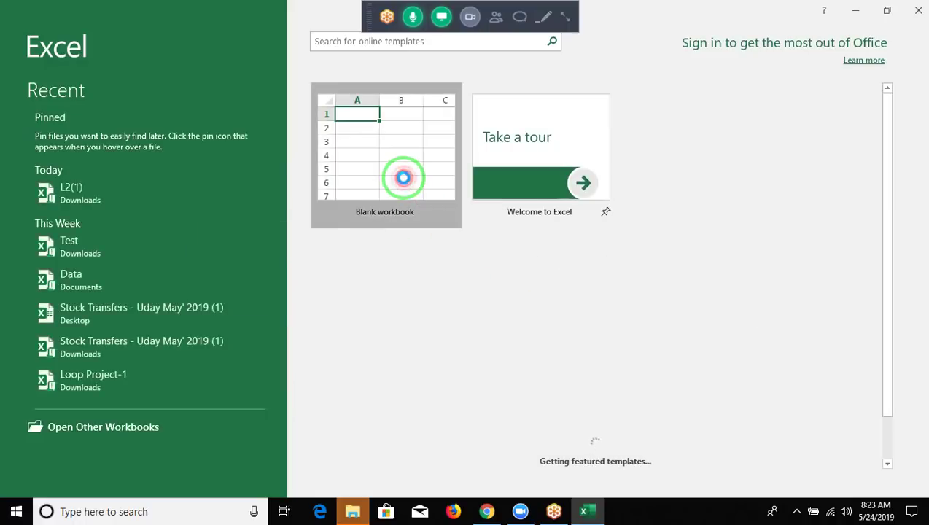
pyautogui.click(406, 182)
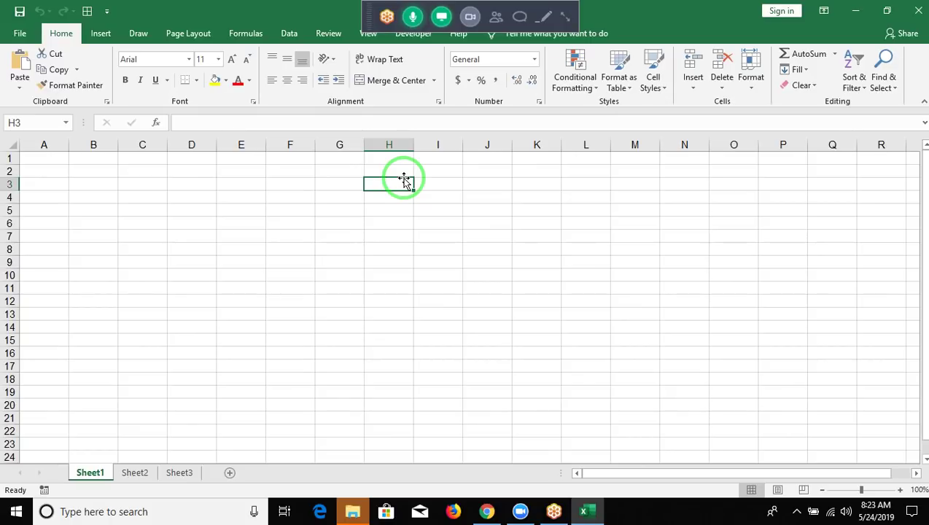
# Enter VBA in cell A2
pyautogui.press('Home')
pyautogui.hotkey('ctrl', 'Home')
pyautogui.press('Down')
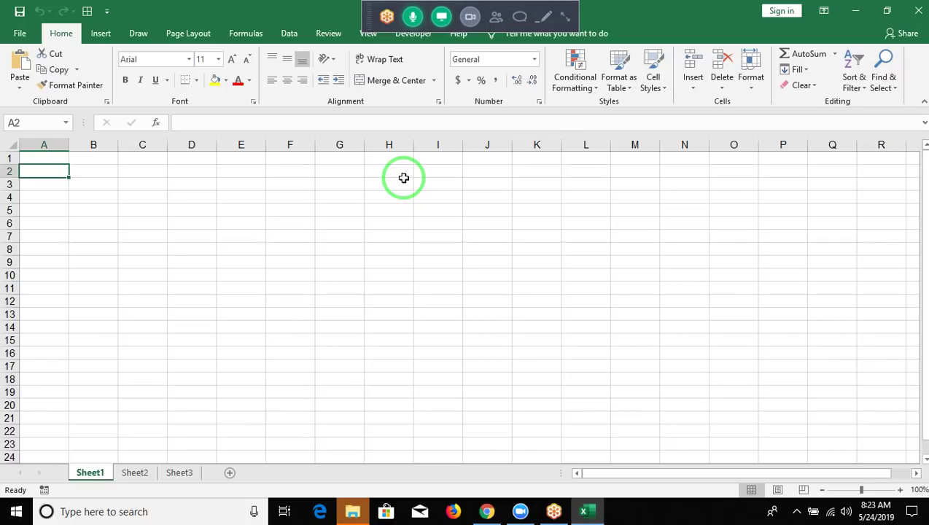
pyautogui.write('VBA')
pyautogui.press('Tab')
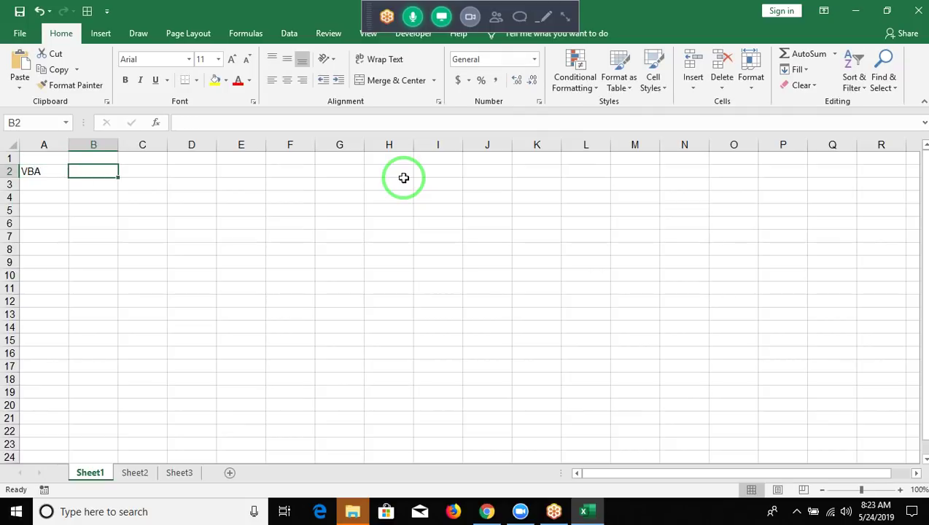
# Enter VB in B3 and 'V b .net' in B4, then return to A2
pyautogui.press('Down')
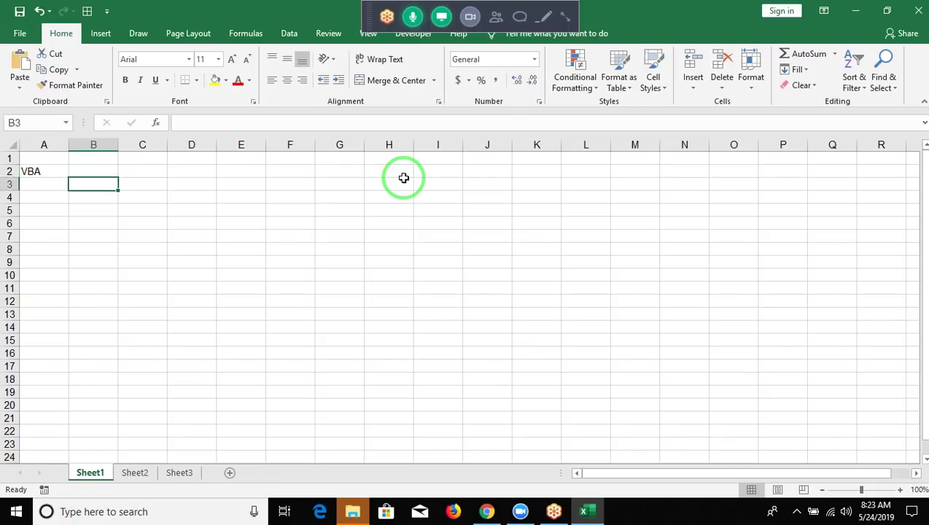
pyautogui.write('VB')
pyautogui.press('Return')
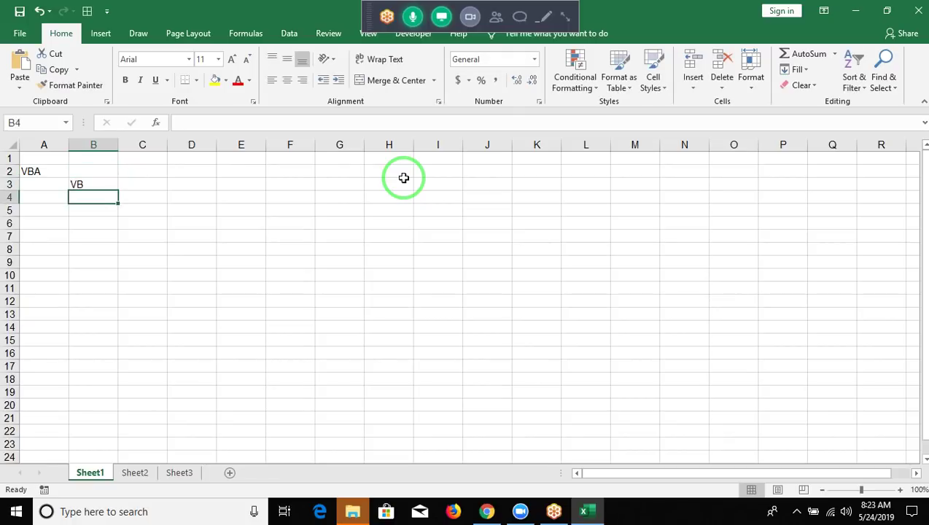
pyautogui.write('V b')
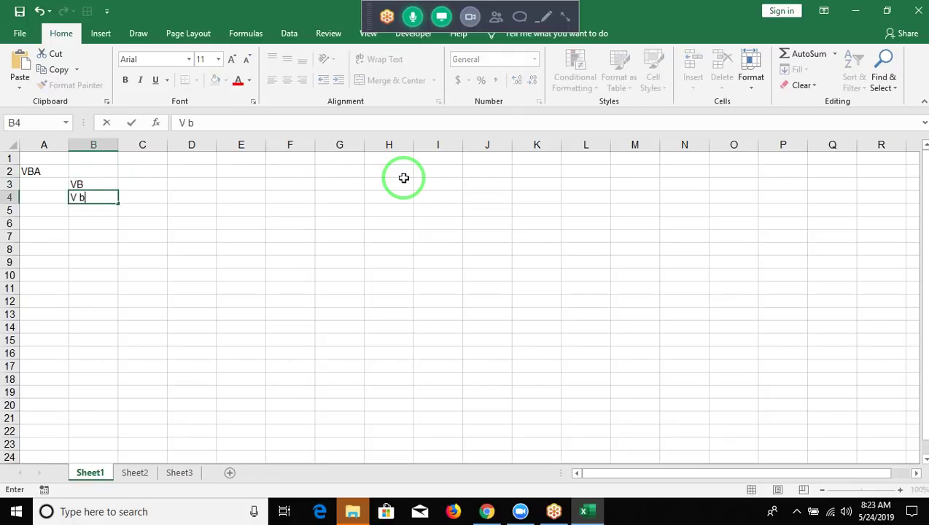
pyautogui.write(' .net')
pyautogui.press('Return')
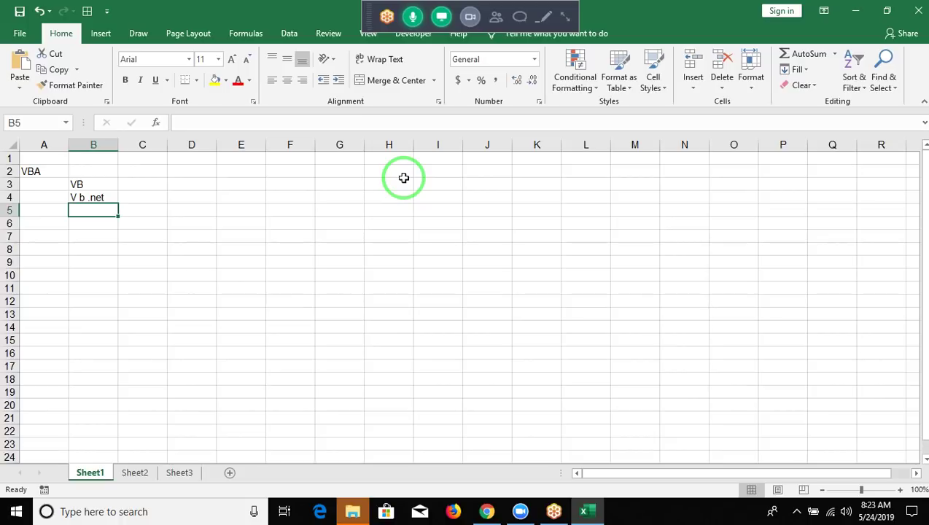
pyautogui.press('Up')
pyautogui.press('Up')
pyautogui.press('Up')
pyautogui.press('Down')
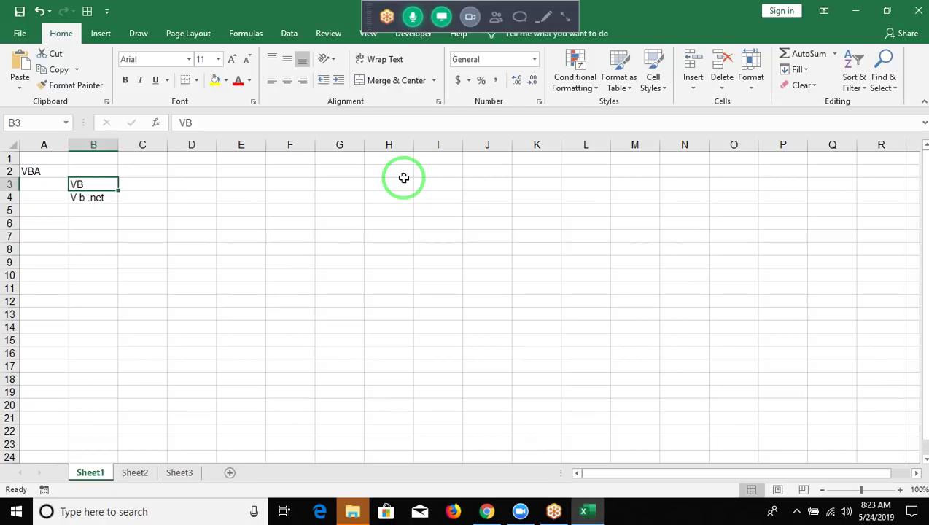
pyautogui.press('Up')
pyautogui.press('Left')
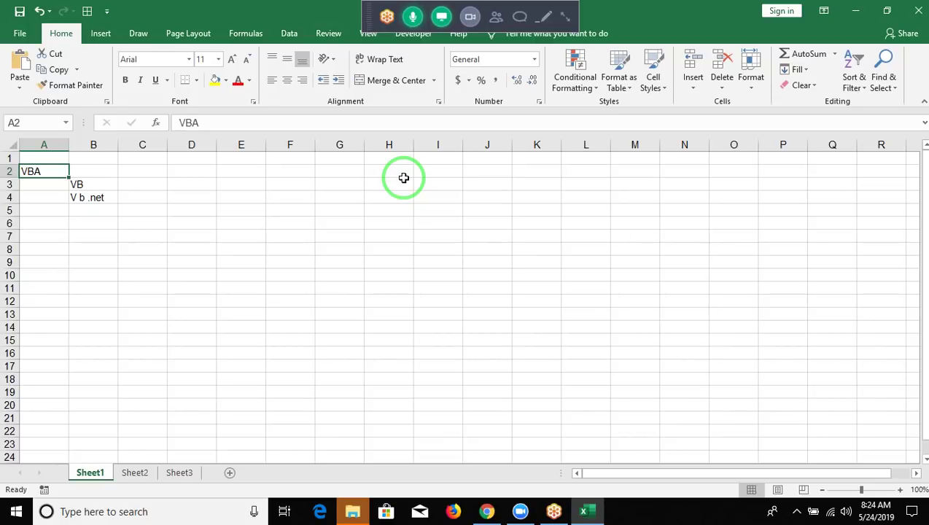
# Select B3:B4 and delete the VB and 'V b .net' entries
pyautogui.press('Right')
pyautogui.press('Down')
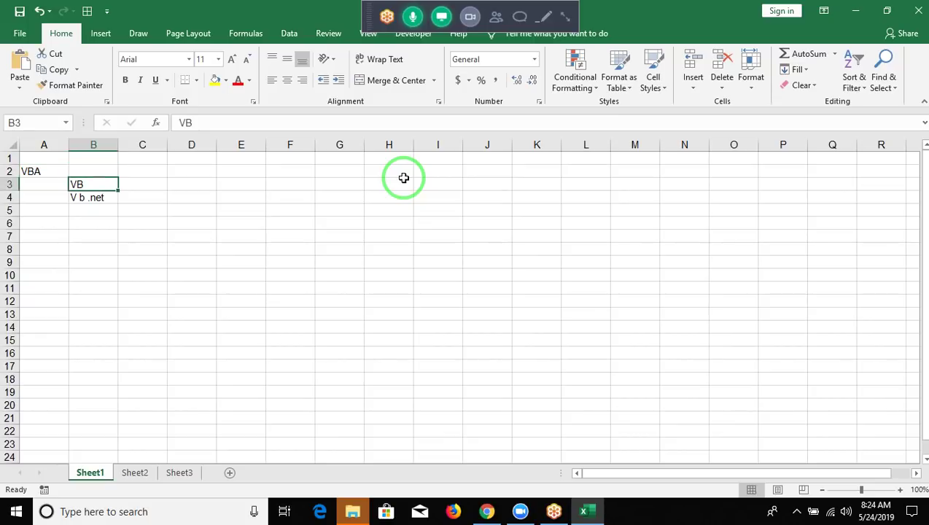
pyautogui.hotkey('shift', 'Down')
pyautogui.press('Delete')
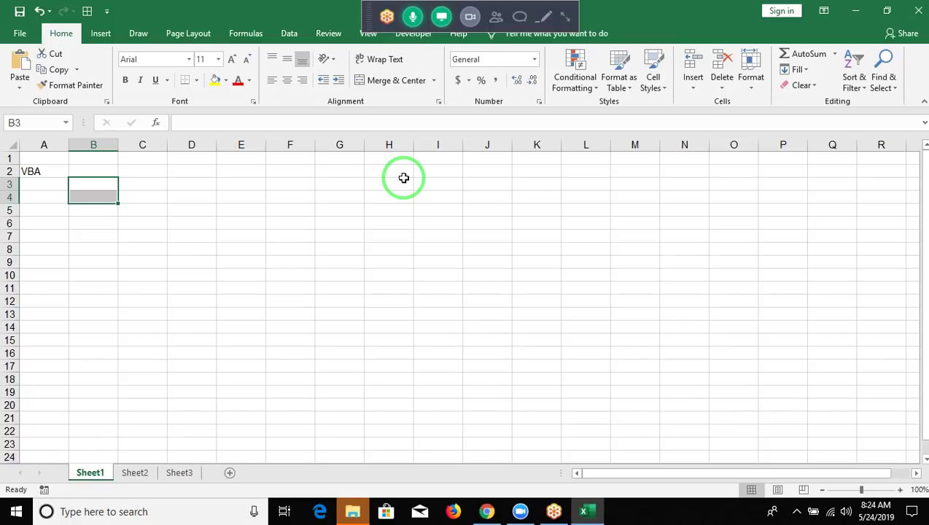
# Move the active cell back and forth between A2, B2 and B3, ending on B3
pyautogui.hotkey('shift', 'Up')
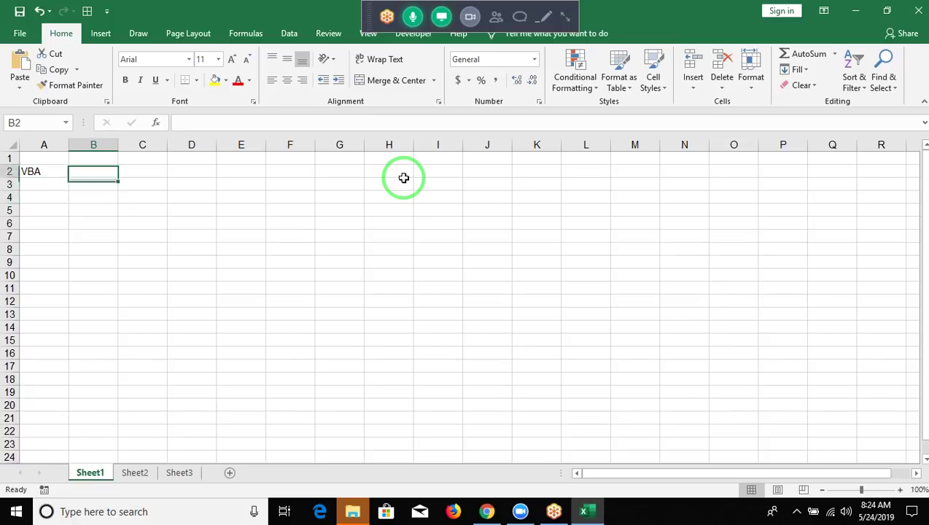
pyautogui.press('Up')
pyautogui.press('Left')
pyautogui.press('Right')
pyautogui.press('Down')
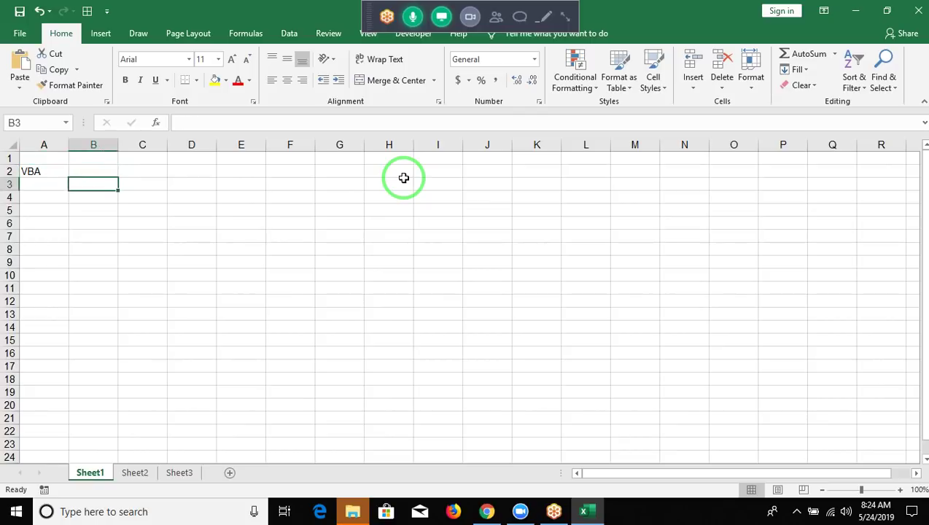
pyautogui.press('Up')
pyautogui.press('Left')
pyautogui.press('Right')
pyautogui.press('Down')
pyautogui.press('Up')
pyautogui.press('Down')
pyautogui.press('Up')
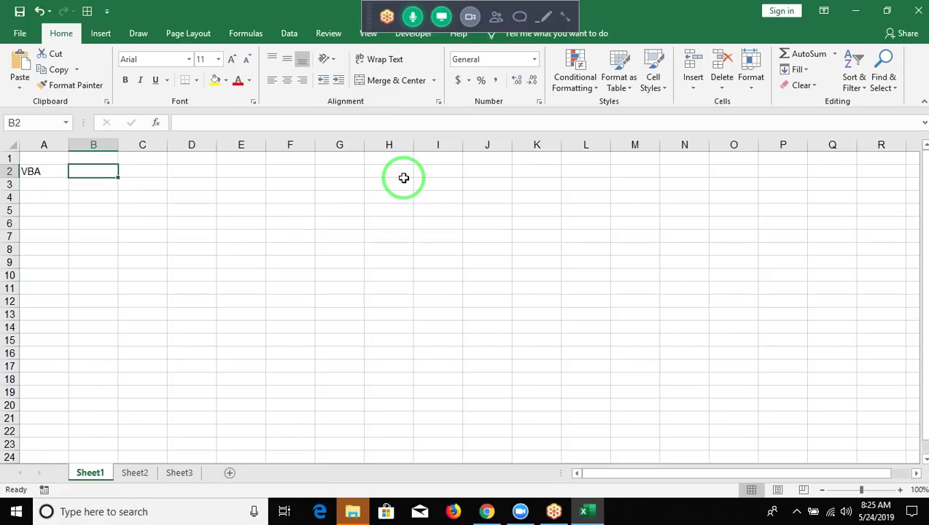
pyautogui.press('Left')
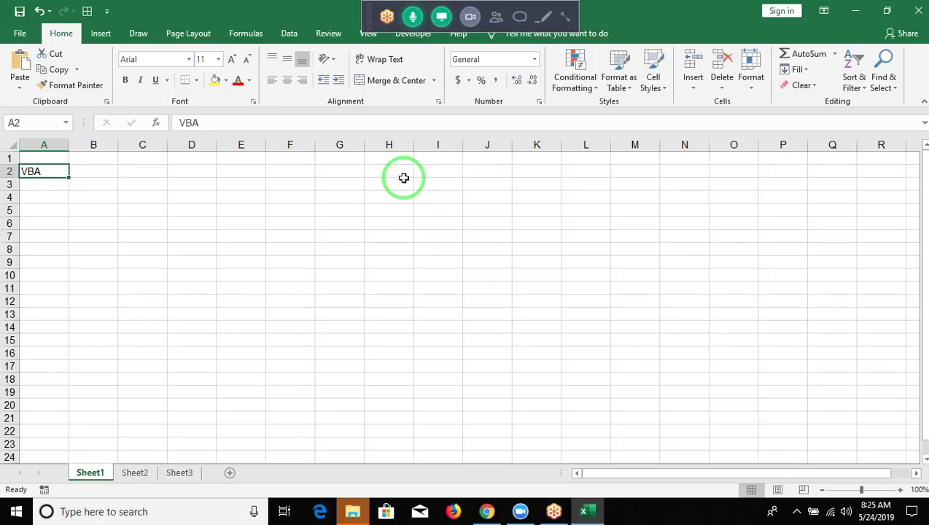
pyautogui.press('Right')
pyautogui.press('Down')
pyautogui.press('Left')
pyautogui.press('Up')
pyautogui.press('Right')
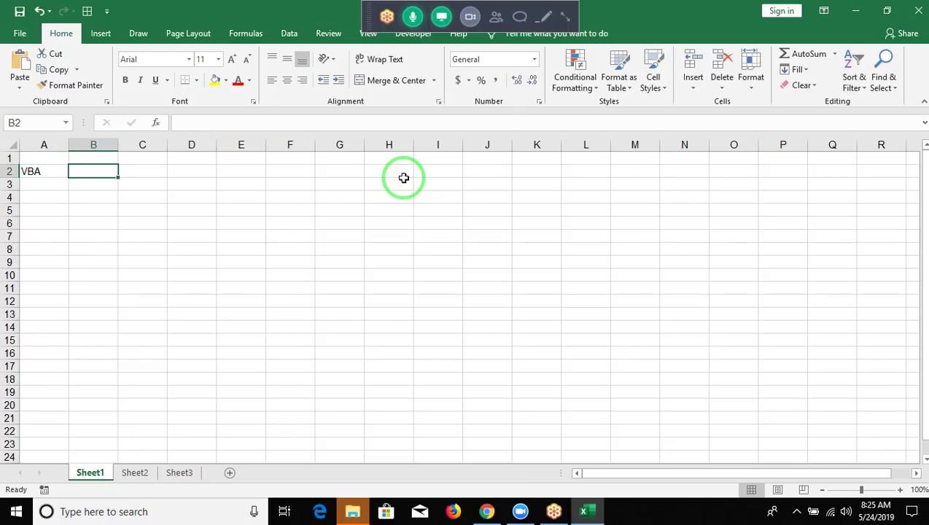
pyautogui.press('Down')
pyautogui.press('Up')
pyautogui.press('Down')
pyautogui.press('Up')
pyautogui.press('Left')
pyautogui.press('Up')
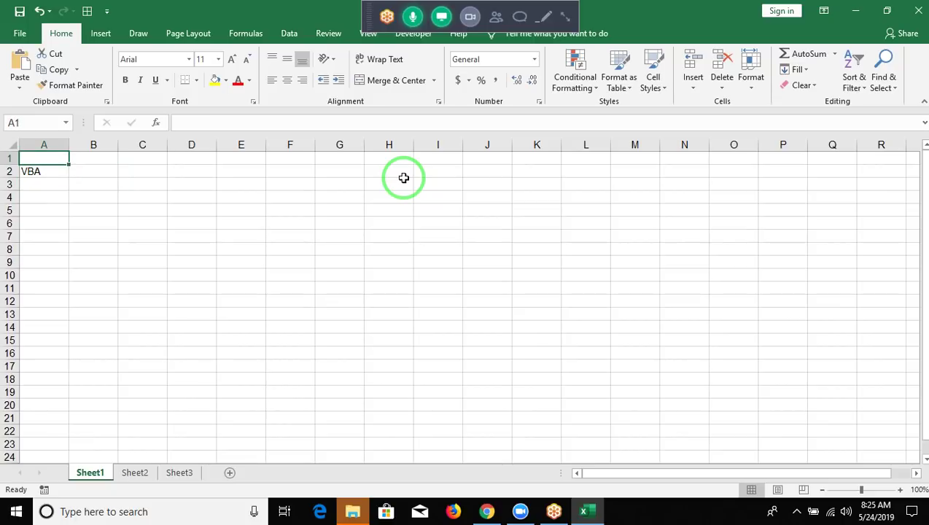
pyautogui.press('Down')
pyautogui.press('Down')
pyautogui.press('Right')
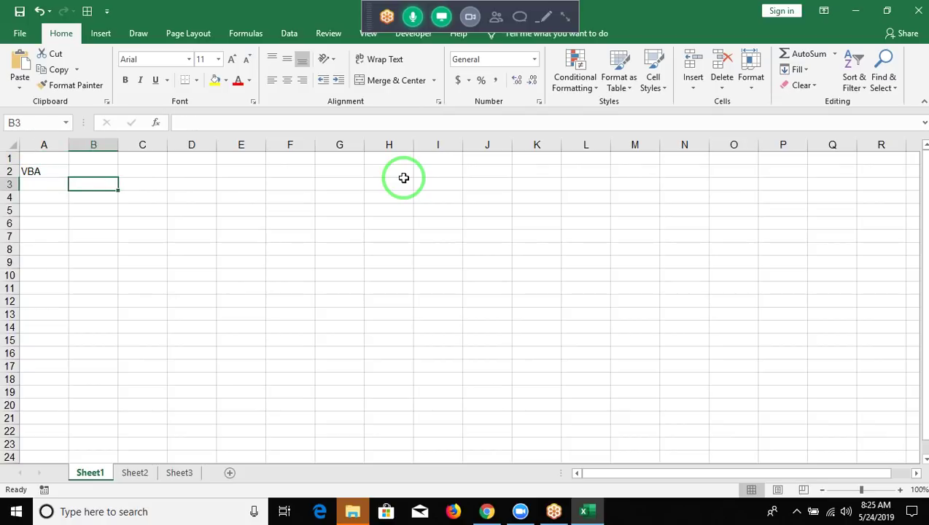
# Enter the word Macros in cell B3
pyautogui.write('Ma')
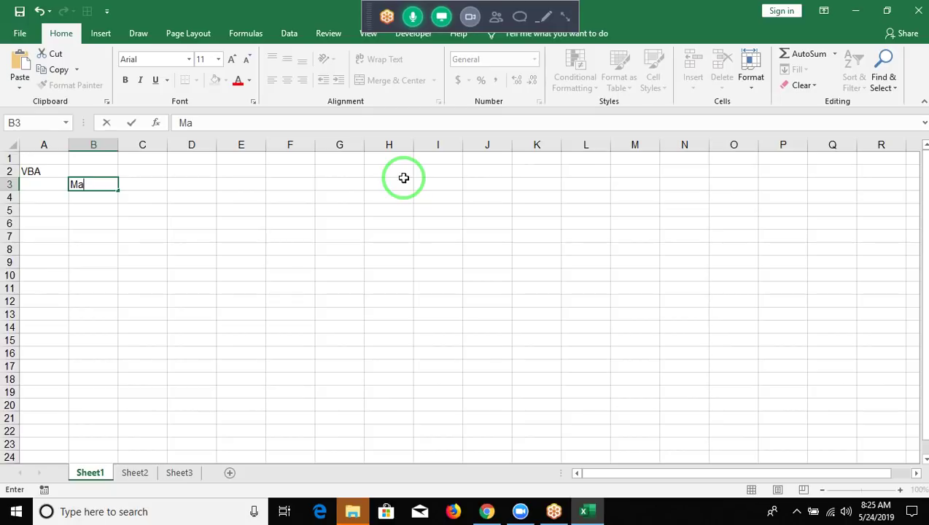
pyautogui.write('cros')
pyautogui.press('Return')
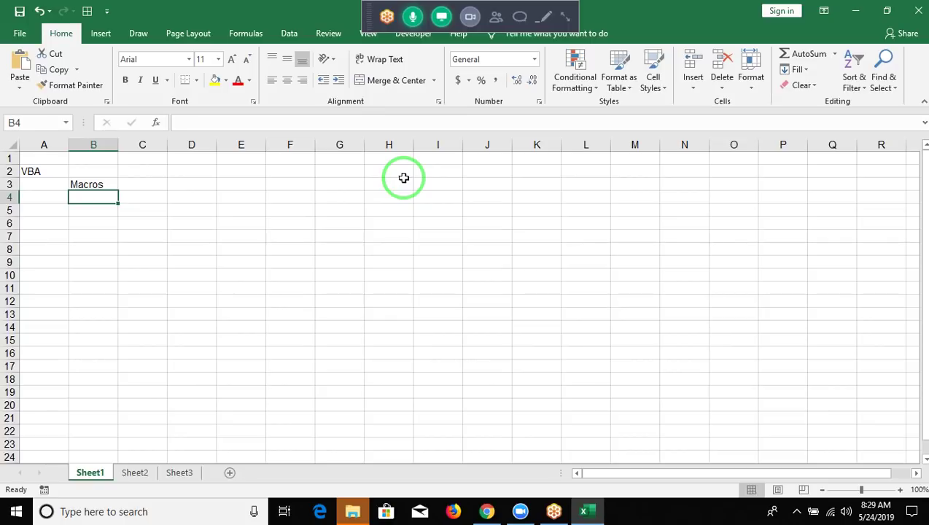
# Enter the label Function in cell B7
pyautogui.press('Down')
pyautogui.press('Down')
pyautogui.press('Down')
pyautogui.write('Function')
pyautogui.press('Return')
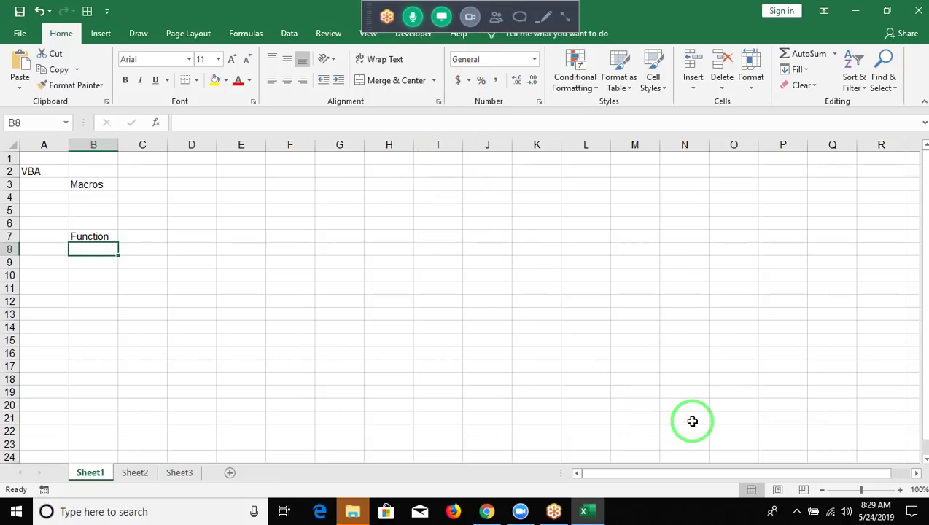
# Start typing =vl in D8, then dismiss the VLOOKUP suggestion list
pyautogui.press('Right')
pyautogui.press('Right')
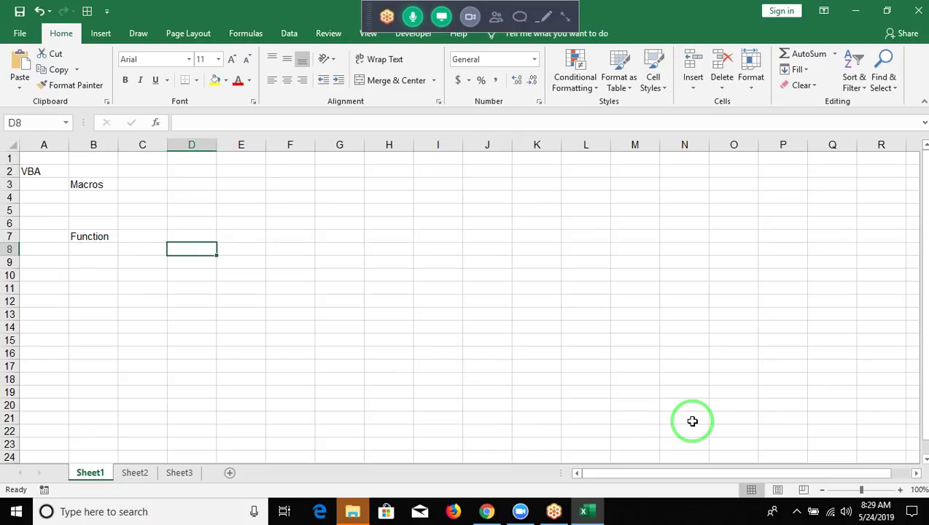
pyautogui.write('=vl')
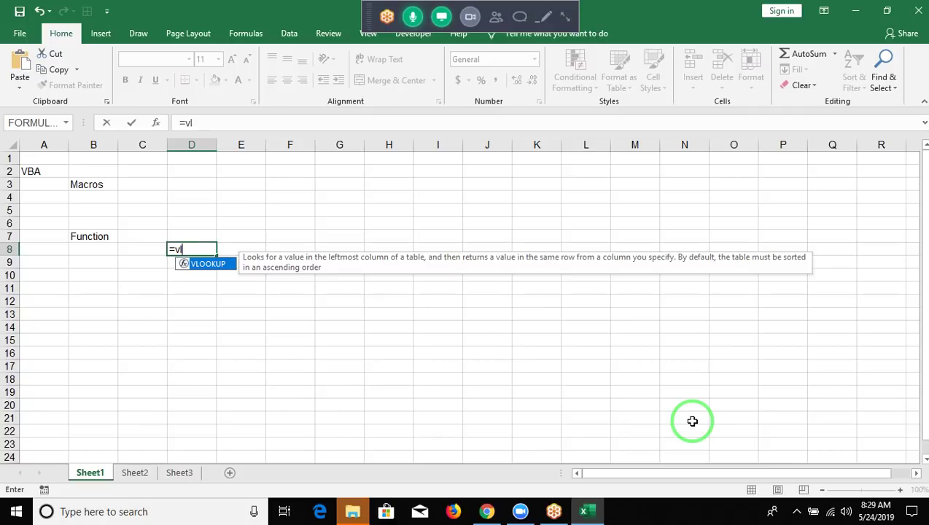
pyautogui.press('Escape')
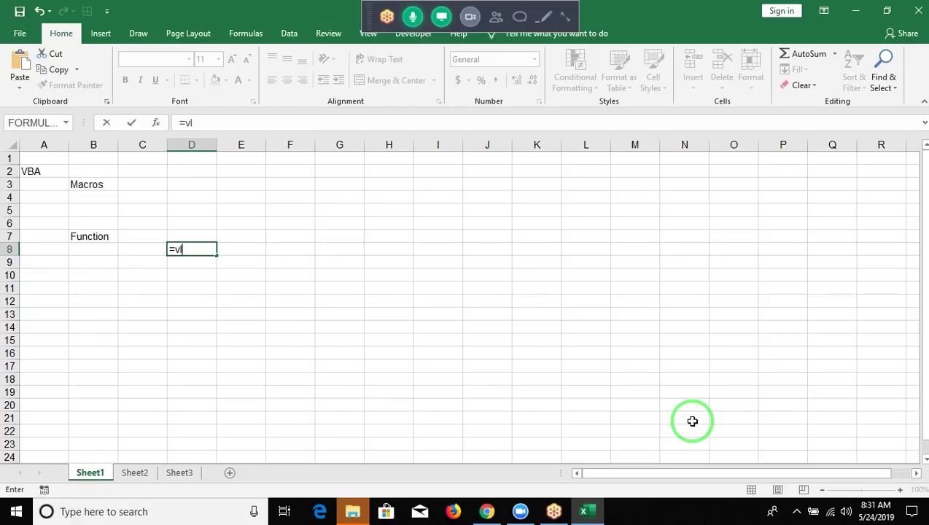
# Cancel the unfinished =vl entry so D8 stays empty
pyautogui.press('Escape')
# Step through the cells around the Function label in B7, ending at C8
pyautogui.press('Up')
pyautogui.press('Left')
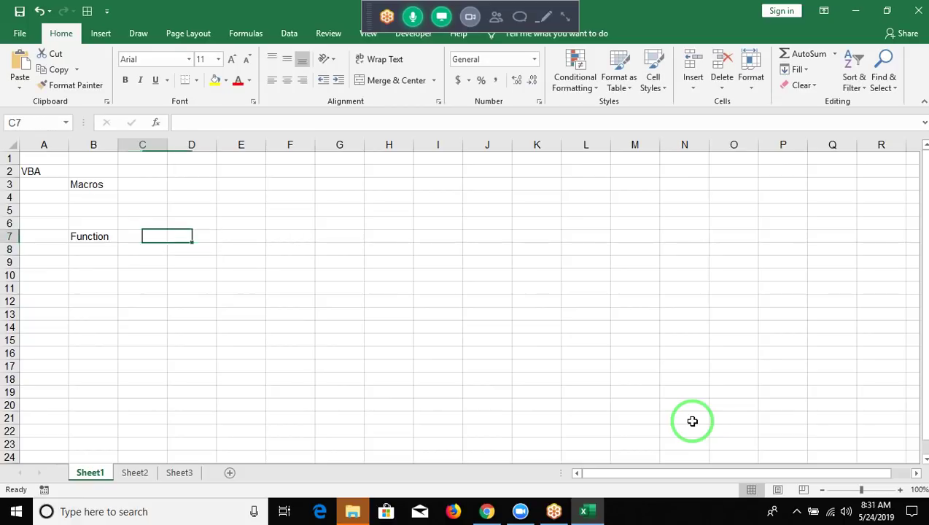
pyautogui.press('Left')
pyautogui.press('Down')
pyautogui.press('Right')
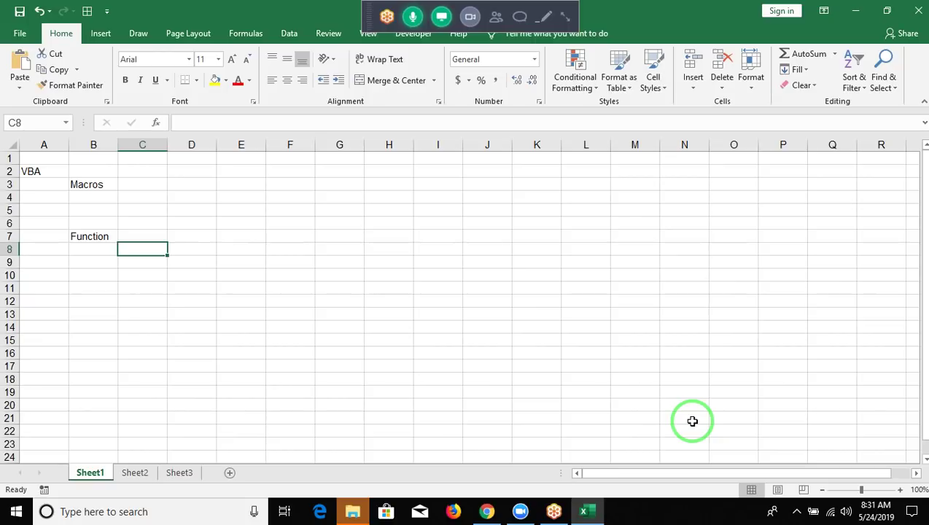
pyautogui.press('Up')
pyautogui.press('Left')
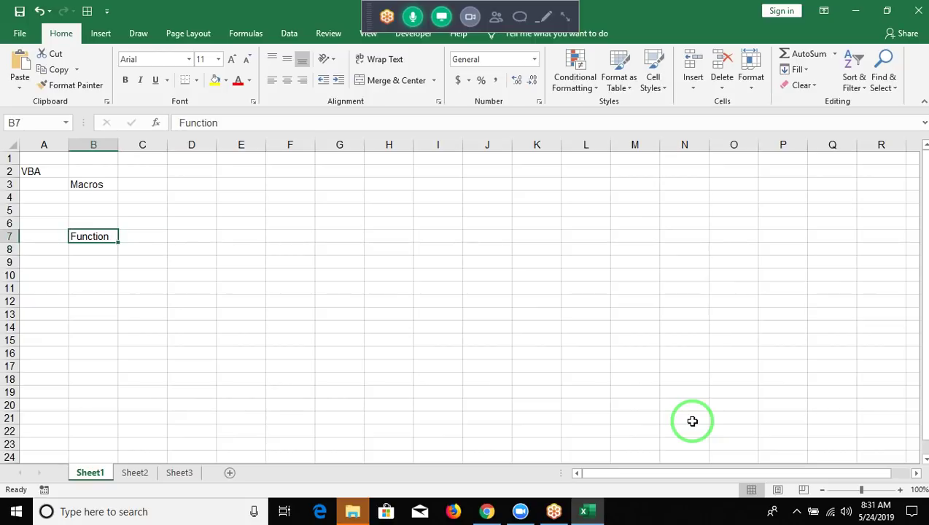
pyautogui.press('Down')
pyautogui.press('Right')
# Select the empty cells B4 to B6
pyautogui.hotkey('shift', 'Right')
pyautogui.hotkey('shift', 'Right')
pyautogui.hotkey('shift', 'Right')
pyautogui.press('Up')
pyautogui.press('Up')
pyautogui.press('Up')
pyautogui.press('Left')
pyautogui.press('Down')
pyautogui.hotkey('shift', 'Up')
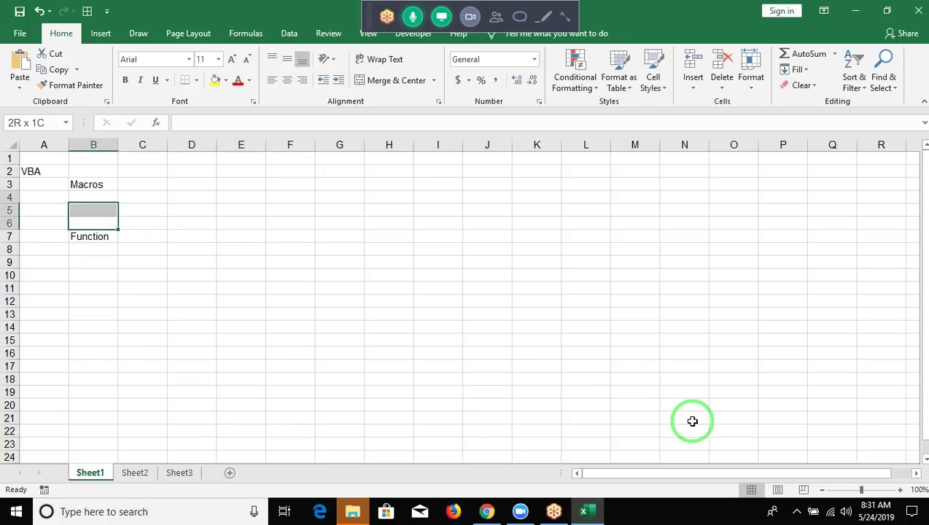
pyautogui.hotkey('shift', 'Up')
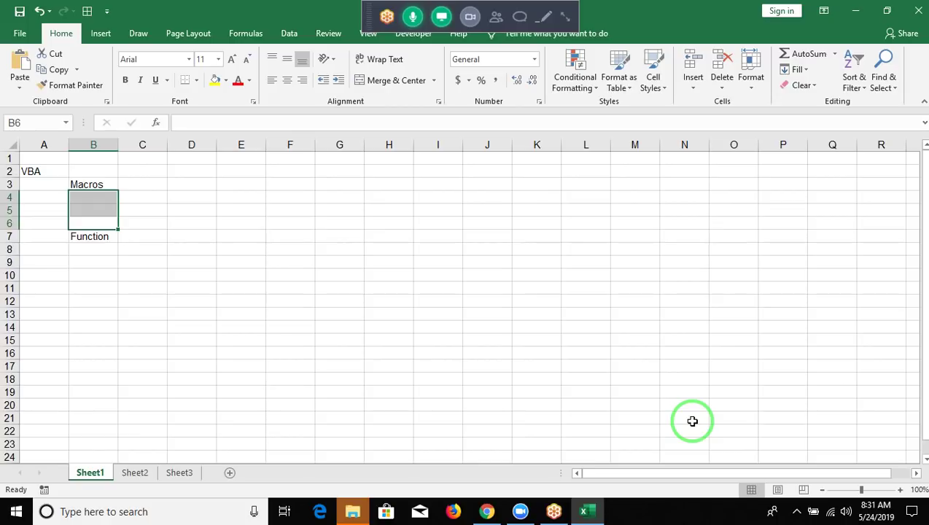
# Move to C3 beside Macros, then down through C5 toward B8
pyautogui.press('Up')
pyautogui.press('Up')
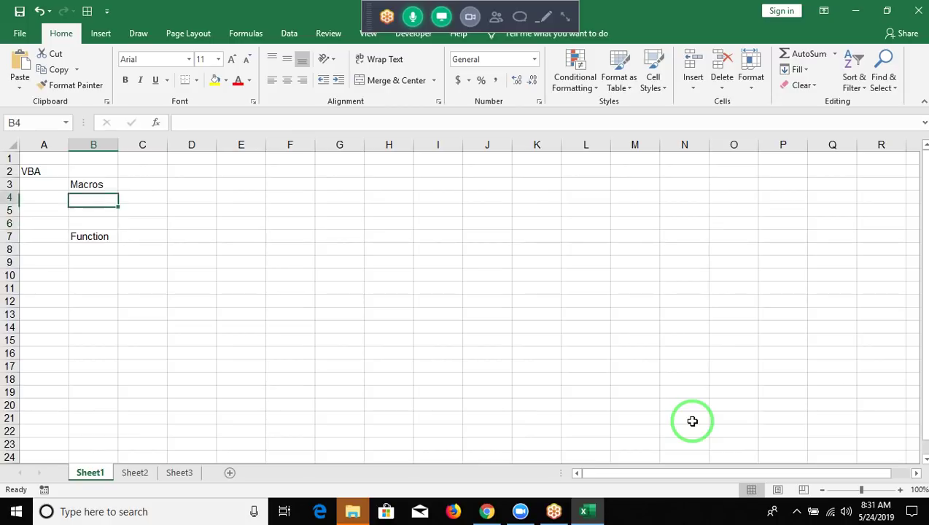
pyautogui.press('Up')
pyautogui.press('Right')
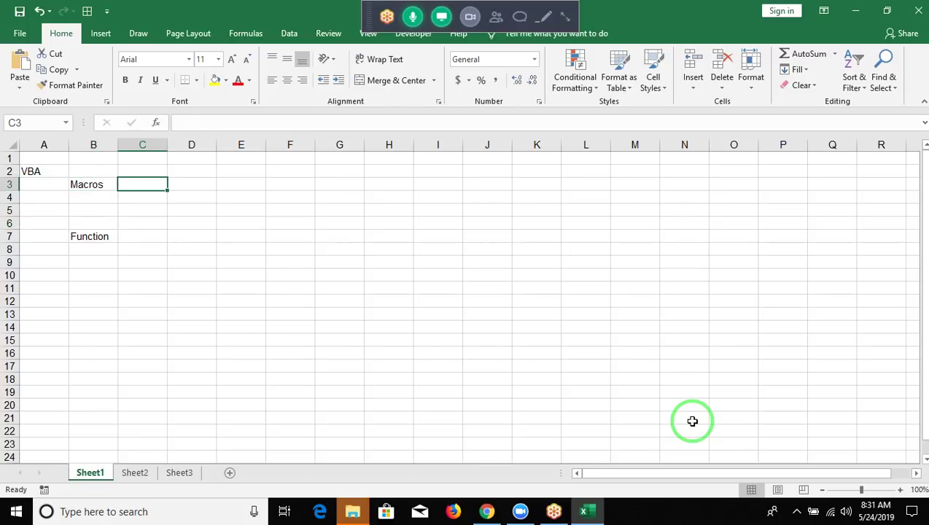
pyautogui.press('Down')
pyautogui.press('Down')
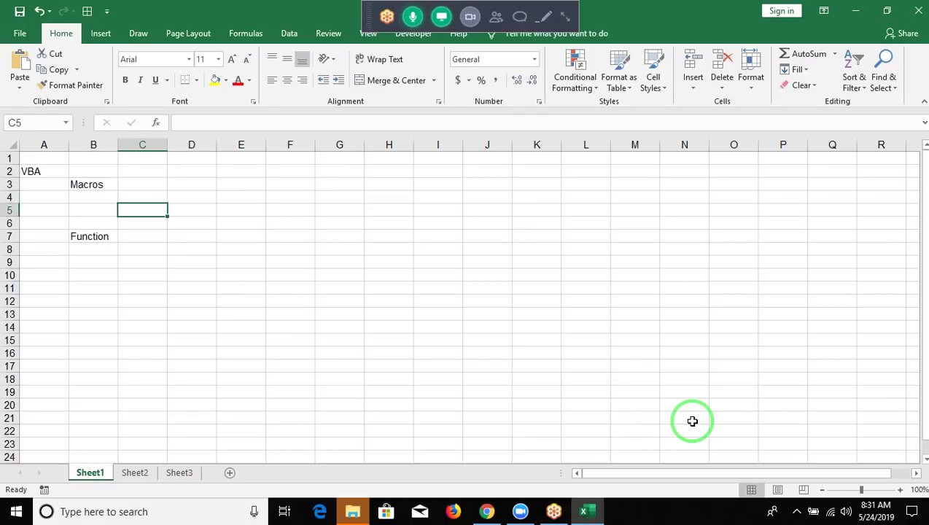
pyautogui.press('Down')
pyautogui.press('Down')
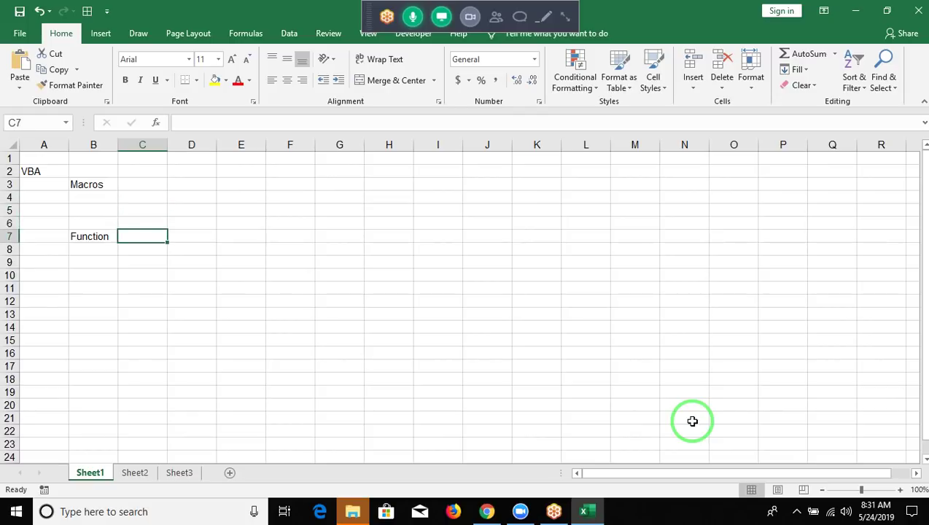
# Enter Userform in cell B10, then open Format Cells for empty cell L19
pyautogui.press('Left')
pyautogui.press('Left')
pyautogui.press('Down')
pyautogui.press('Right')
pyautogui.hotkey('shift', 'Up')
pyautogui.press('Up')
pyautogui.press('Up')
pyautogui.press('Up')
pyautogui.press('Up')
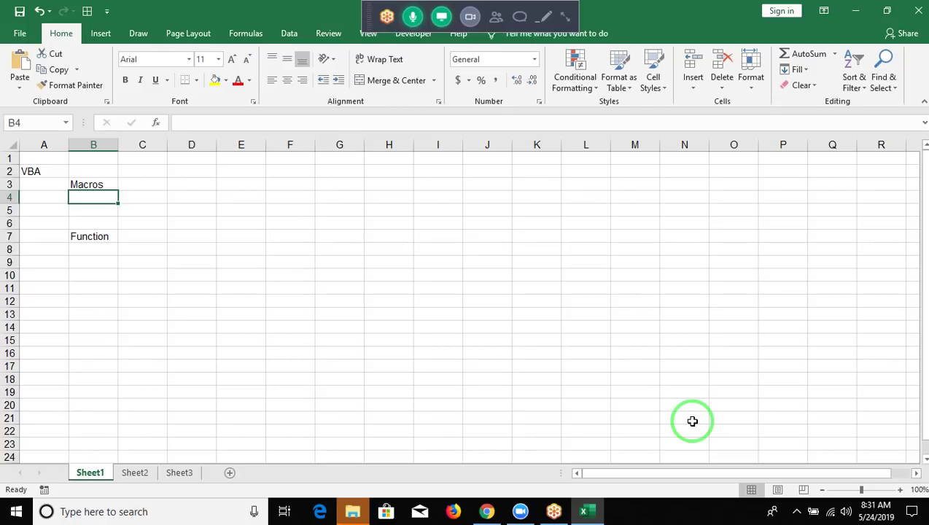
pyautogui.press('Right')
pyautogui.press('Down')
pyautogui.press('Down')
pyautogui.press('Down')
pyautogui.press('Down')
pyautogui.press('Down')
pyautogui.press('Down')
pyautogui.press('Left')
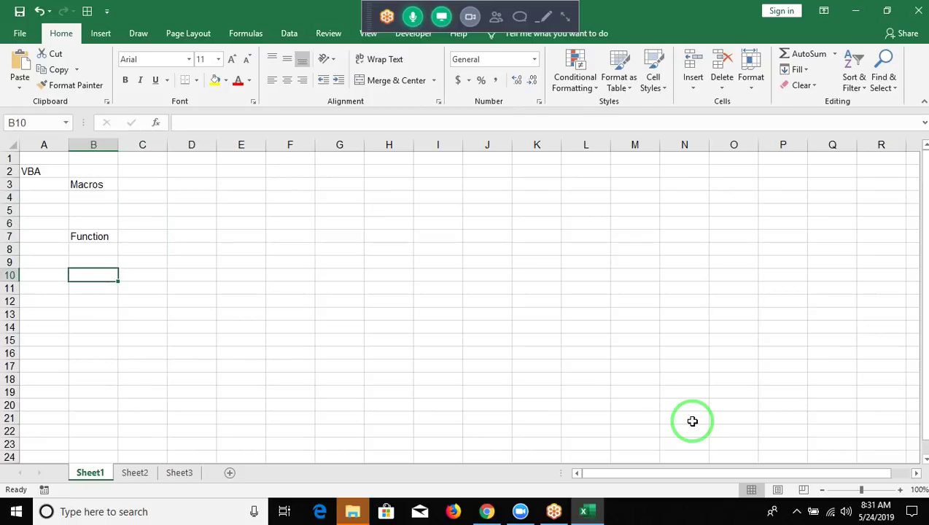
pyautogui.write('Userform')
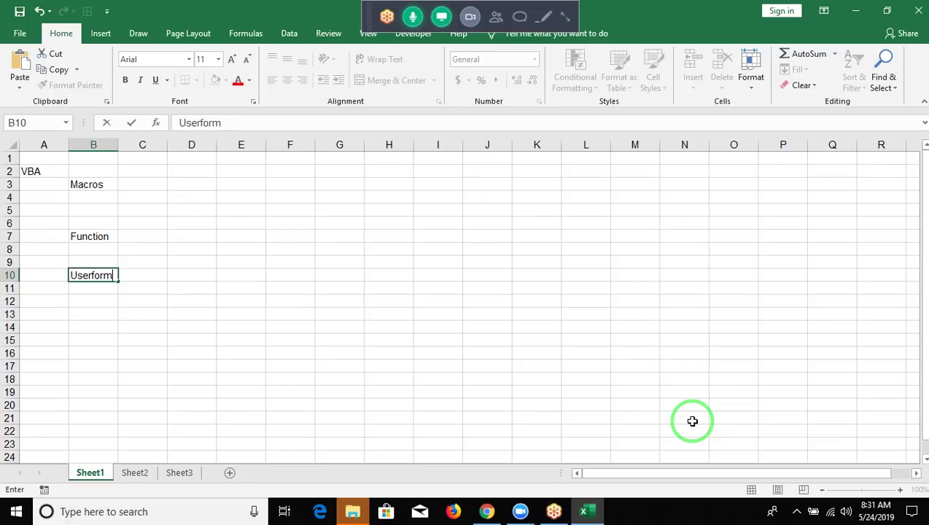
pyautogui.press('Return')
pyautogui.click(583, 391)
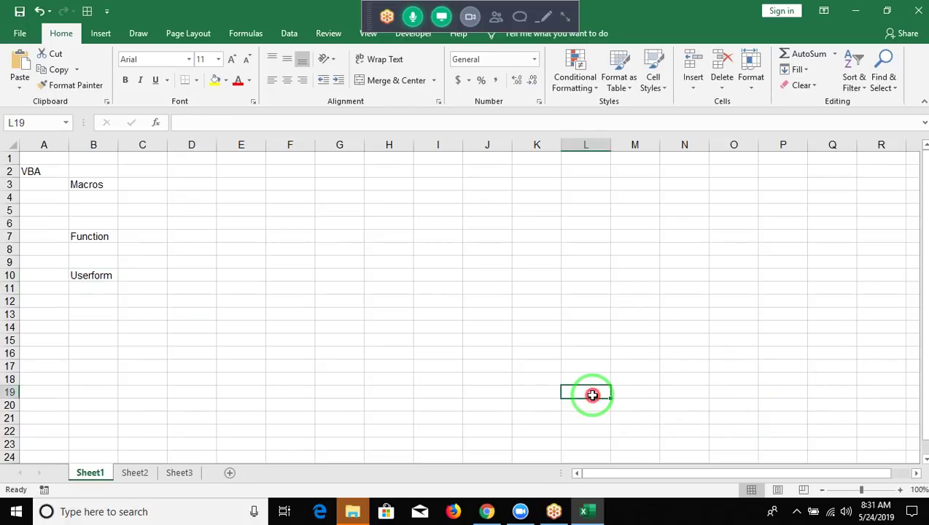
pyautogui.click(539, 102)
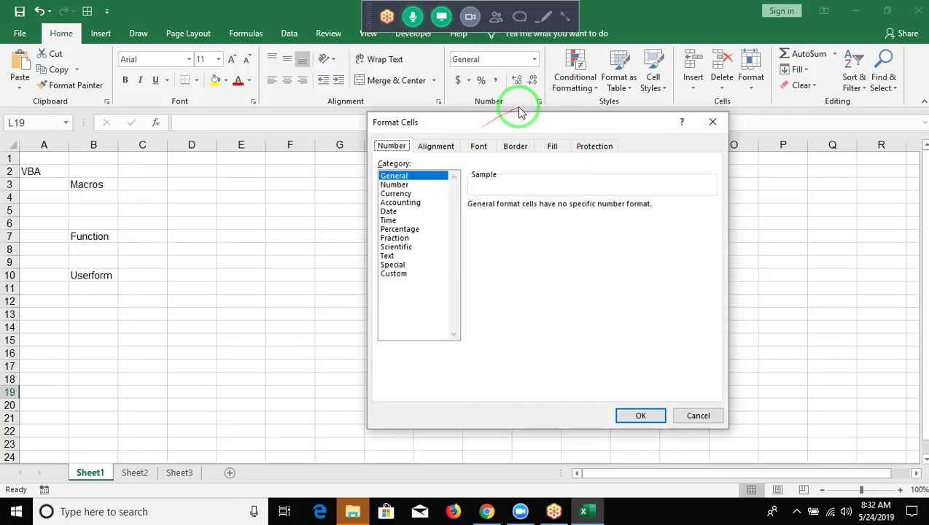
pyautogui.moveTo(519, 128); pyautogui.dragTo(450, 130)
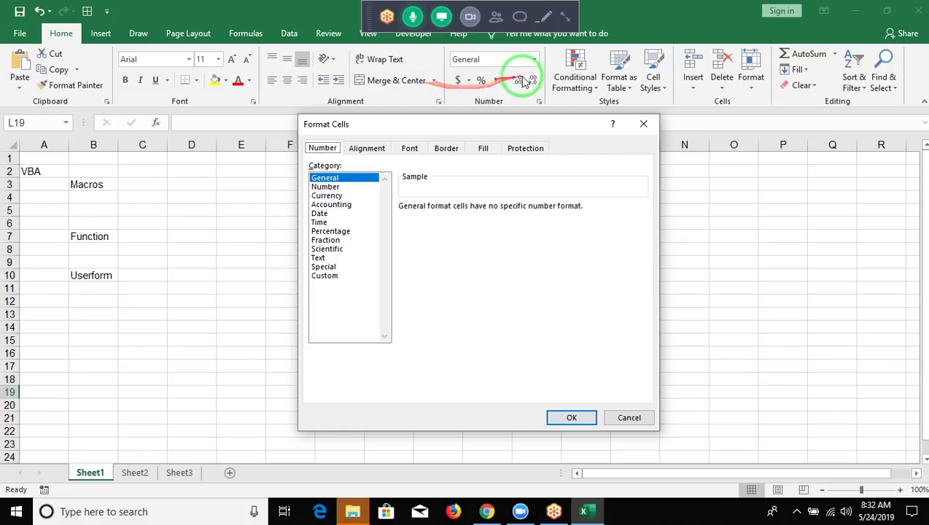
pyautogui.click(539, 98)
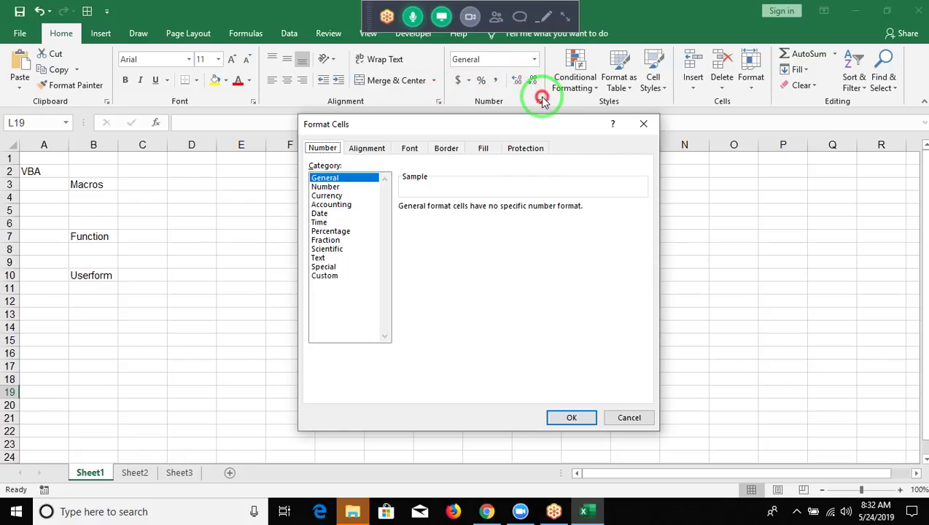
pyautogui.click(443, 148)
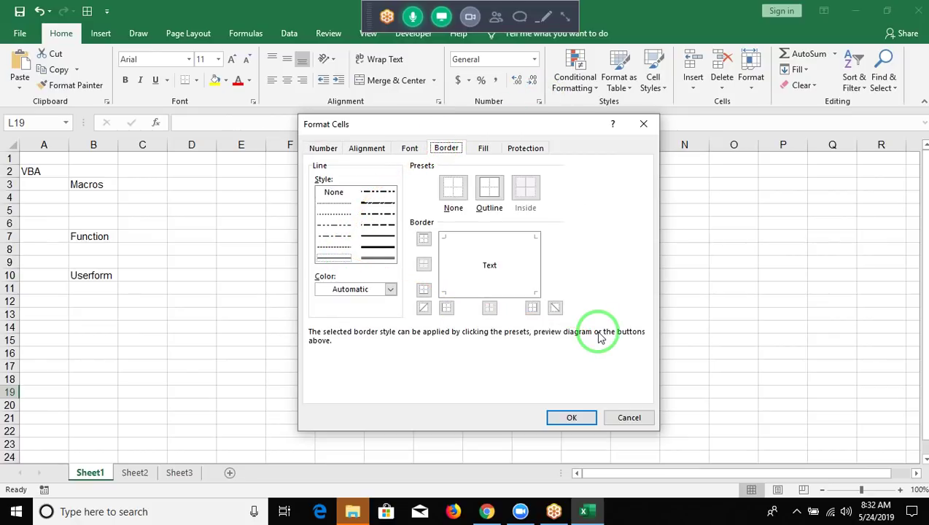
pyautogui.click(325, 149)
pyautogui.click(364, 148)
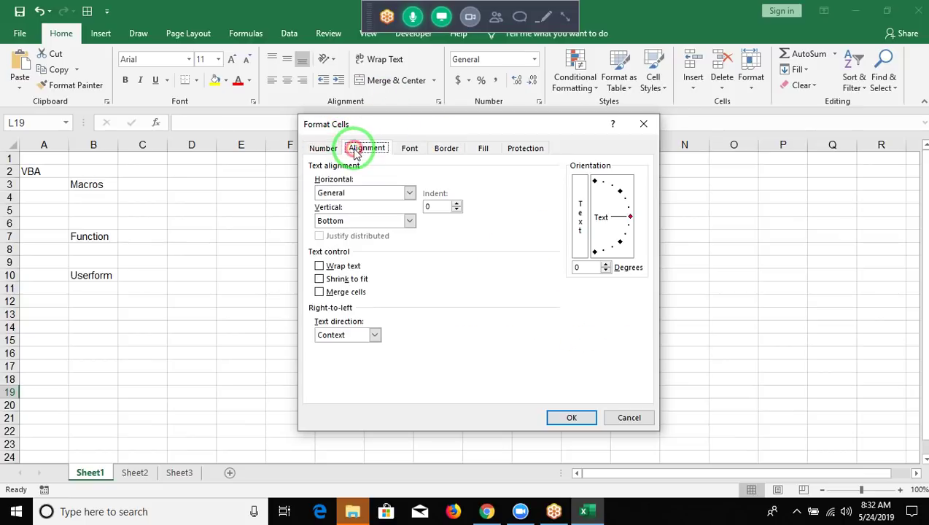
pyautogui.click(405, 151)
pyautogui.click(441, 149)
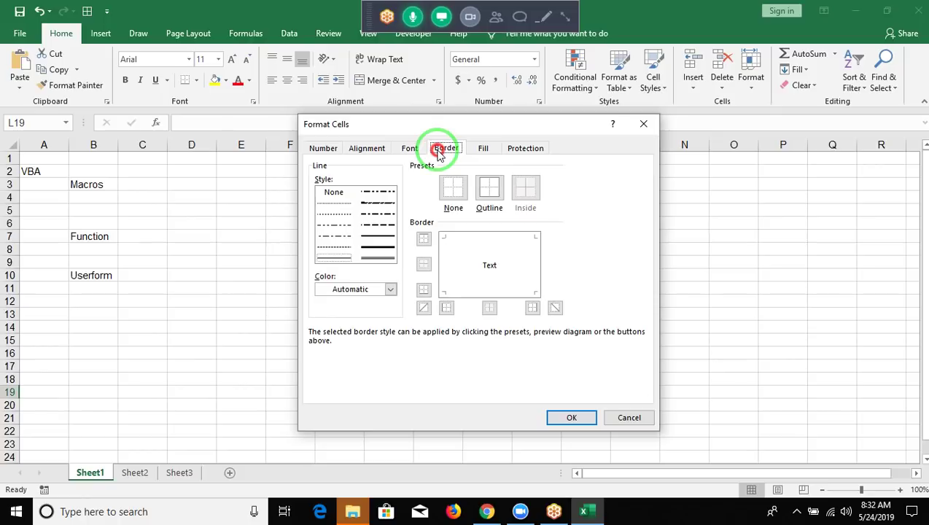
pyautogui.click(490, 149)
pyautogui.click(515, 149)
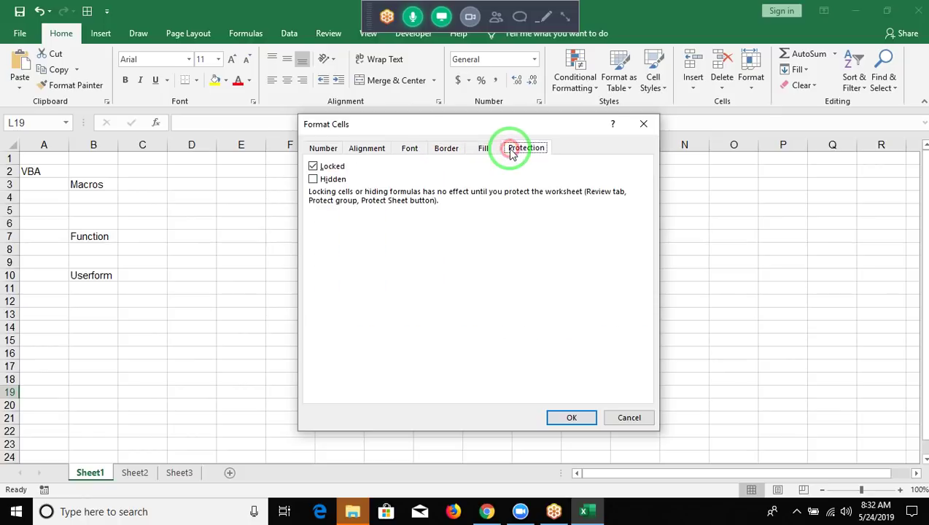
pyautogui.click(484, 149)
pyautogui.click(443, 150)
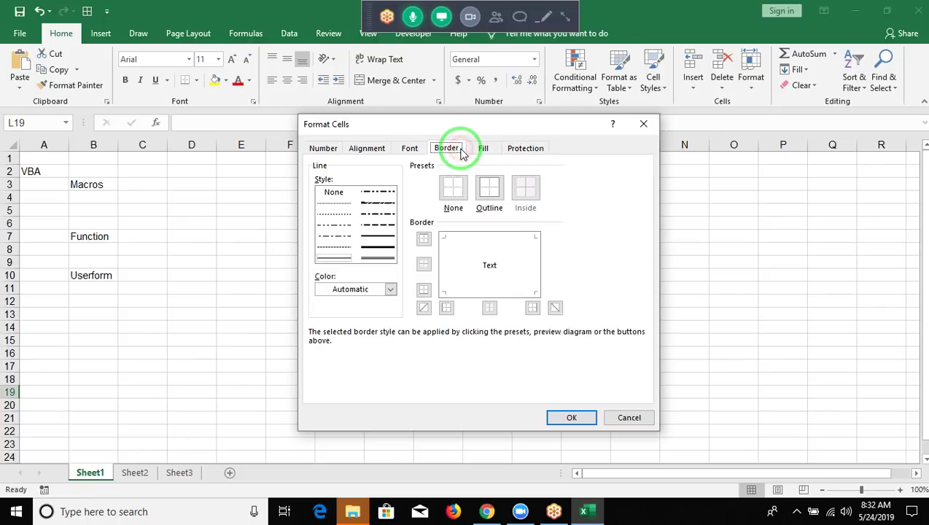
pyautogui.click(409, 150)
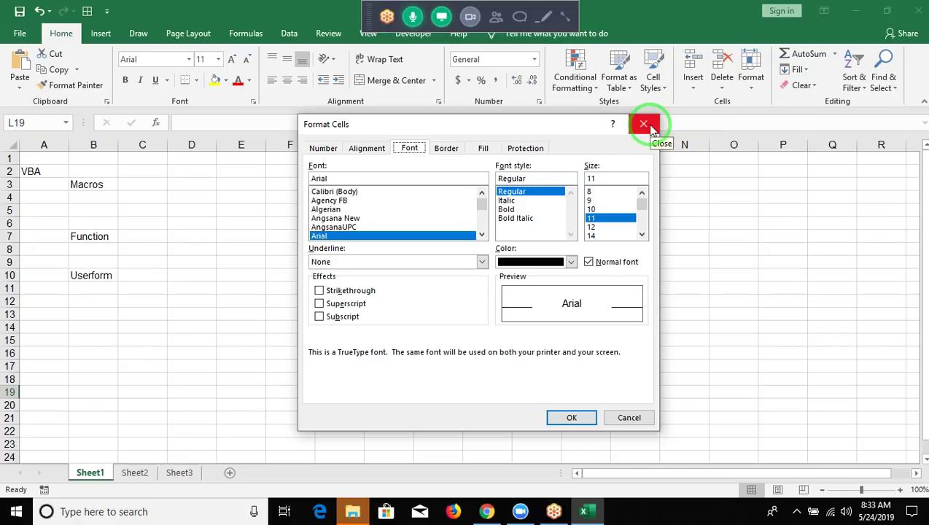
pyautogui.click(646, 125)
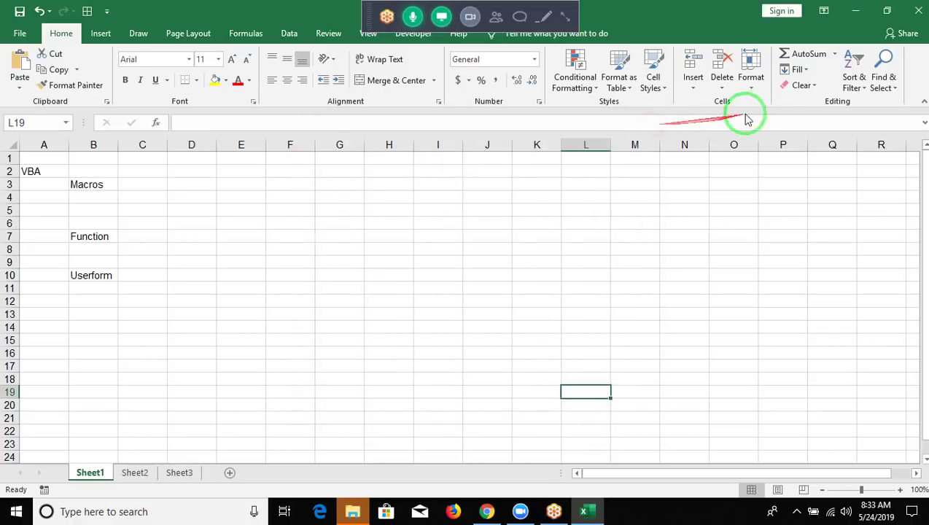
pyautogui.click(853, 79)
pyautogui.click(856, 135)
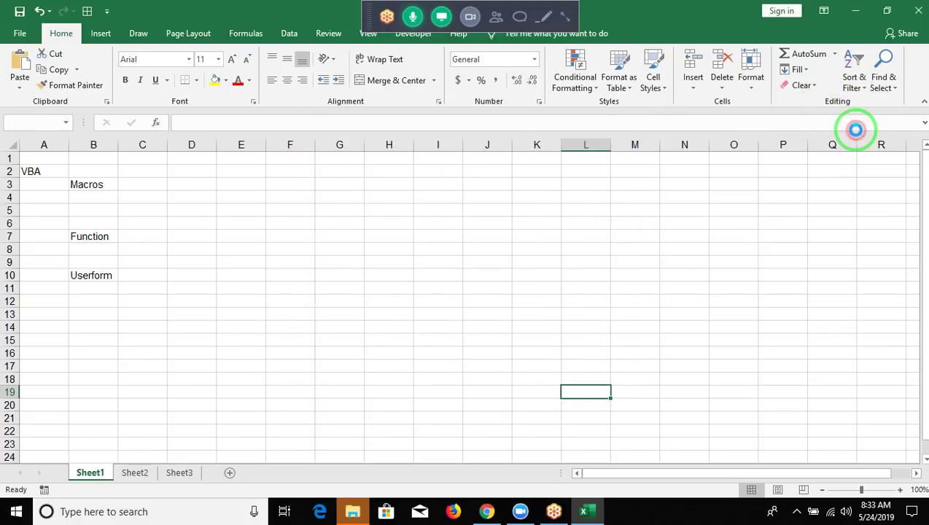
pyautogui.click(479, 293)
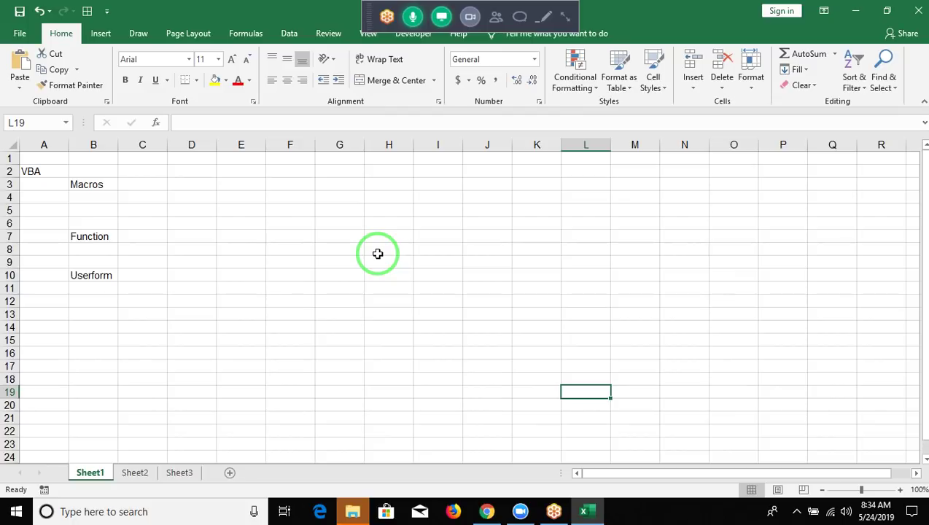
pyautogui.click(202, 221)
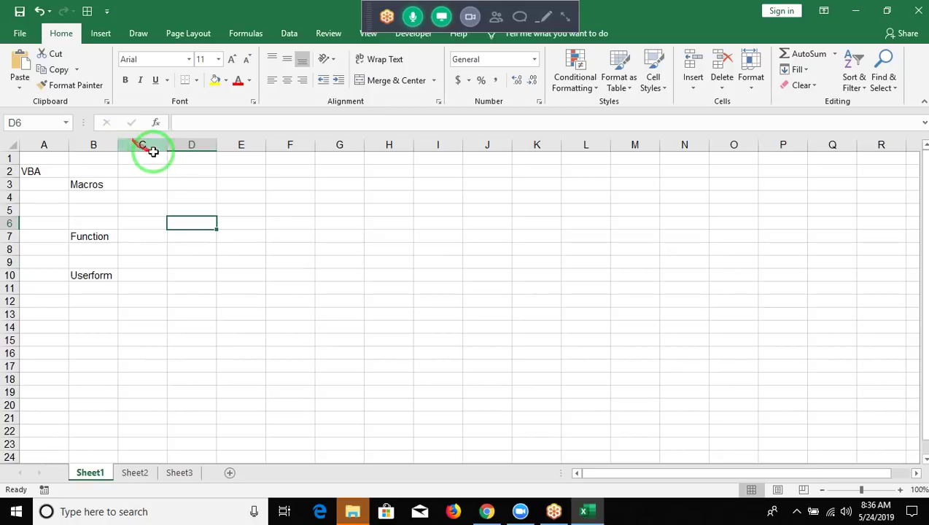
# Move through cells D2 and E2 and column E, ending with column D selected
pyautogui.click(192, 173)
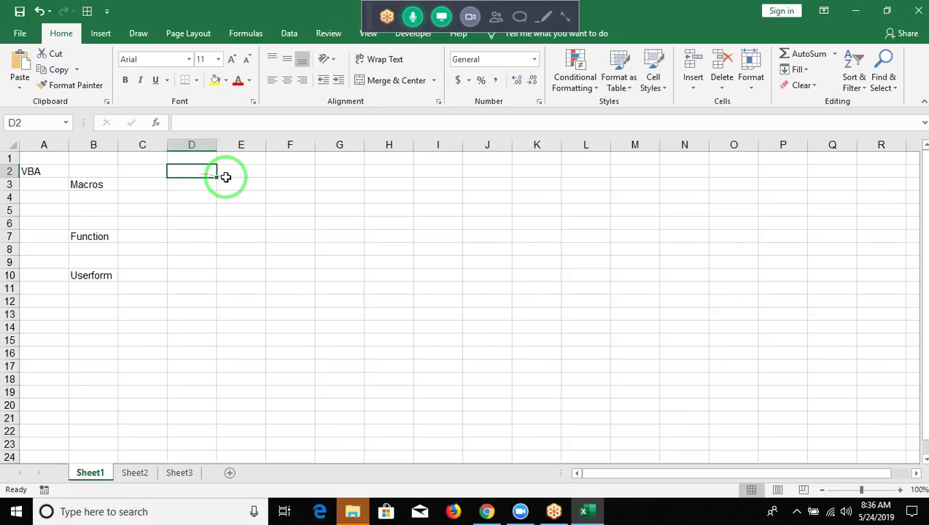
pyautogui.click(224, 175)
pyautogui.click(212, 176)
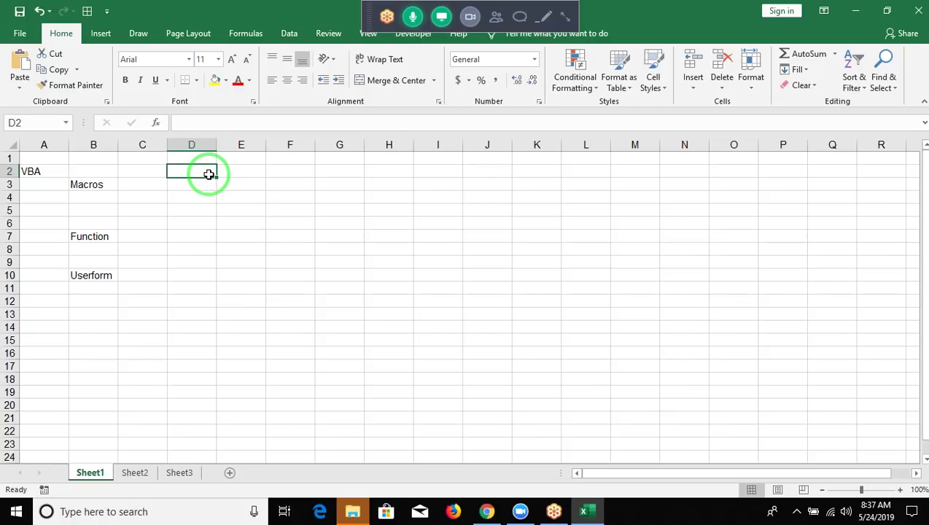
pyautogui.press('Right')
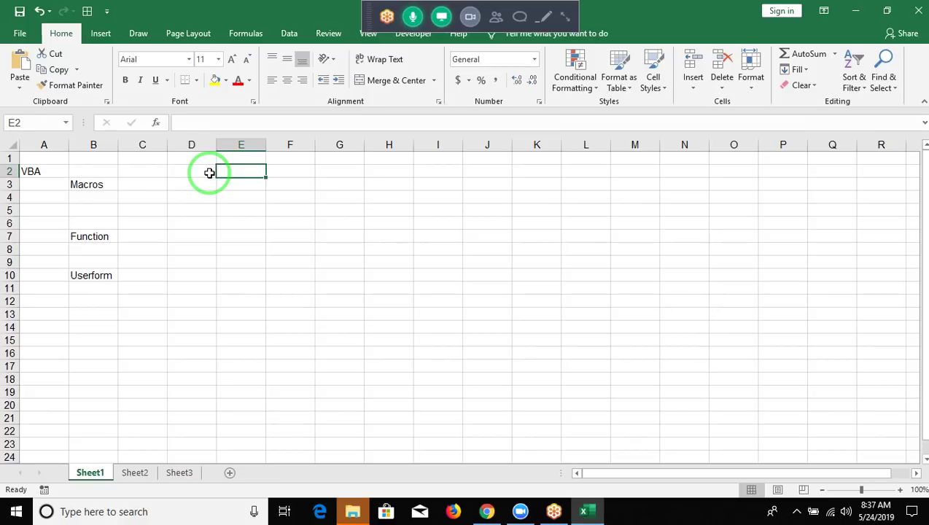
pyautogui.click(245, 144)
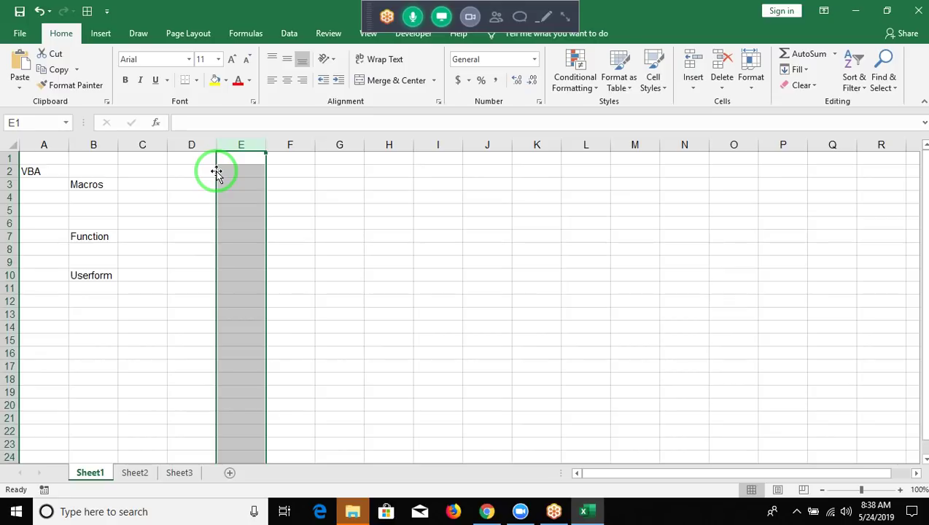
pyautogui.click(188, 147)
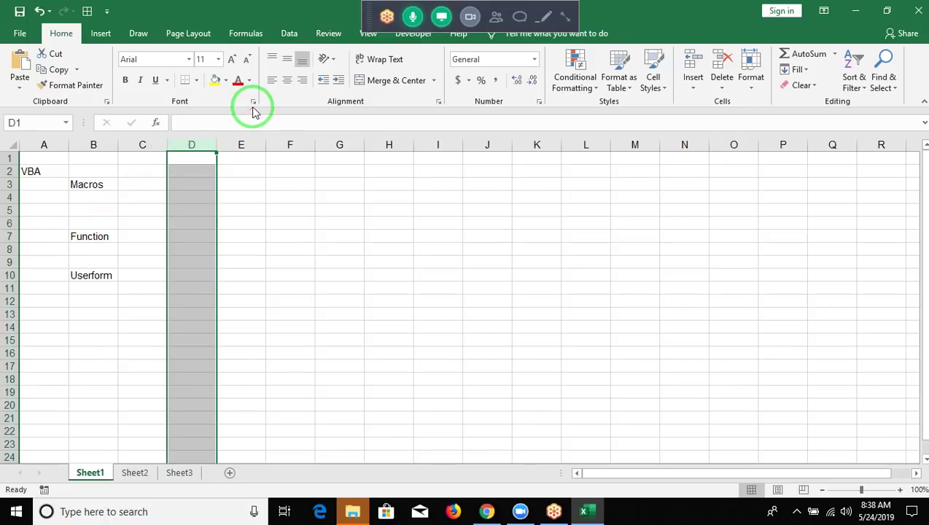
pyautogui.click(18, 87)
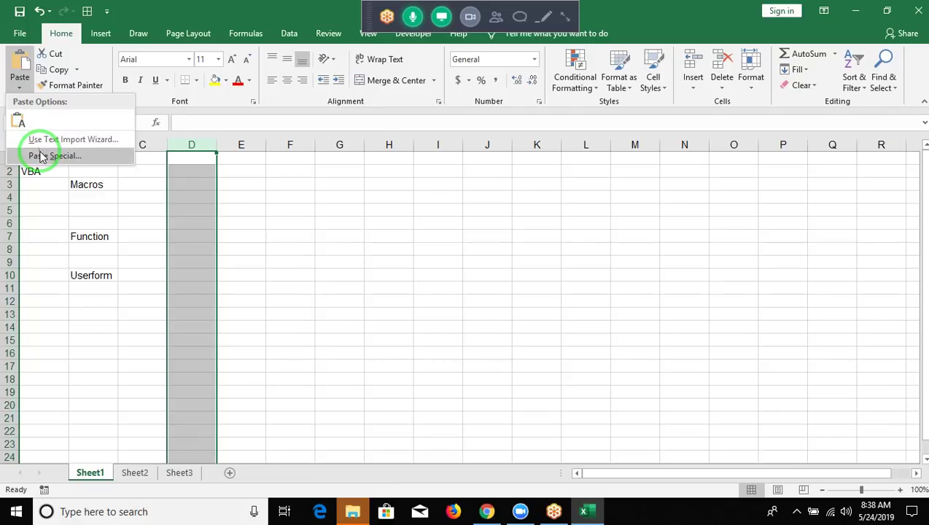
pyautogui.click(41, 156)
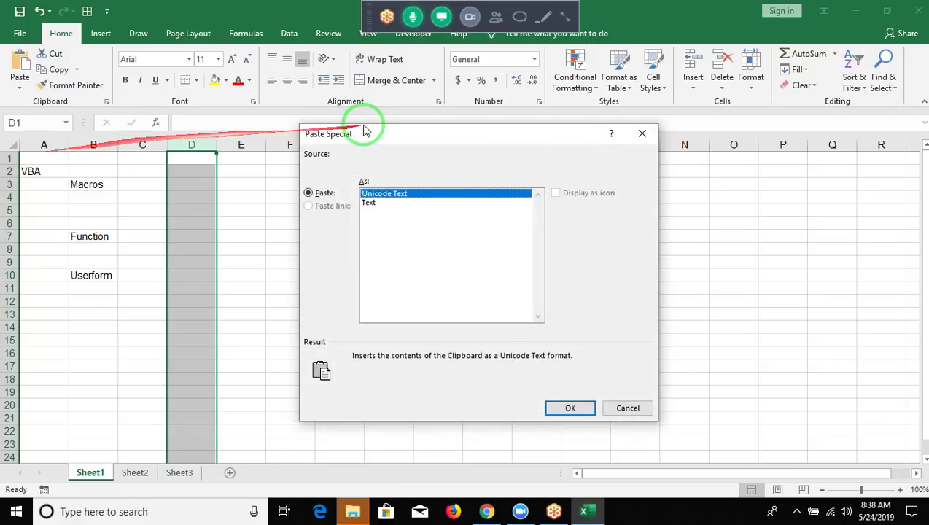
pyautogui.moveTo(379, 135); pyautogui.dragTo(274, 128)
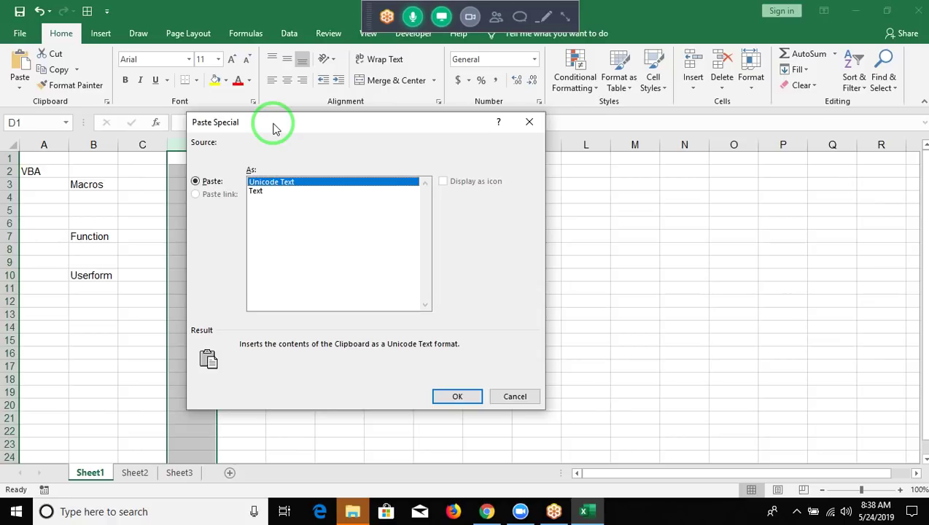
pyautogui.press('Escape')
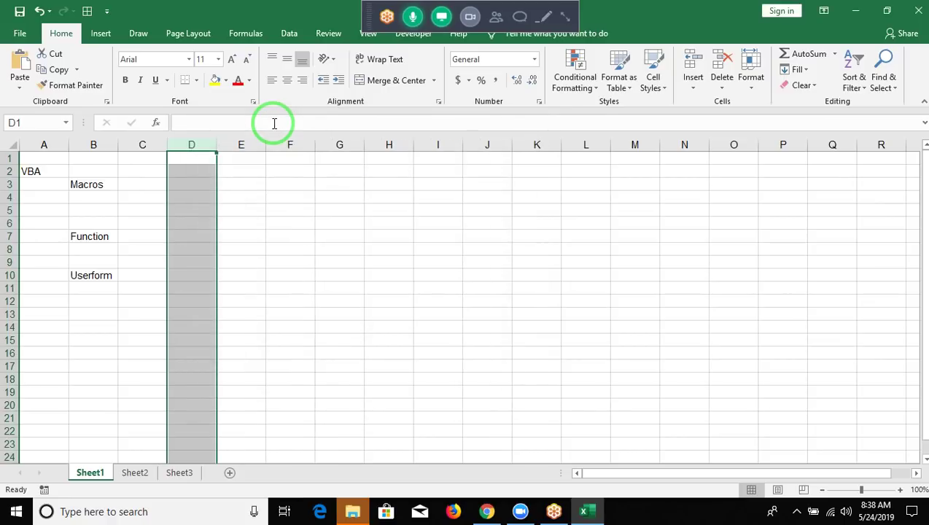
pyautogui.click(96, 182)
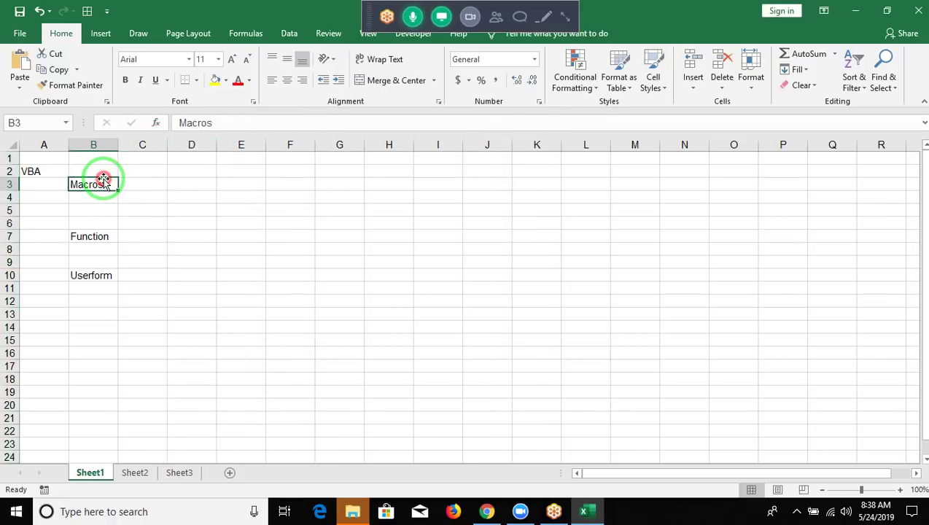
pyautogui.click(92, 240)
pyautogui.click(92, 273)
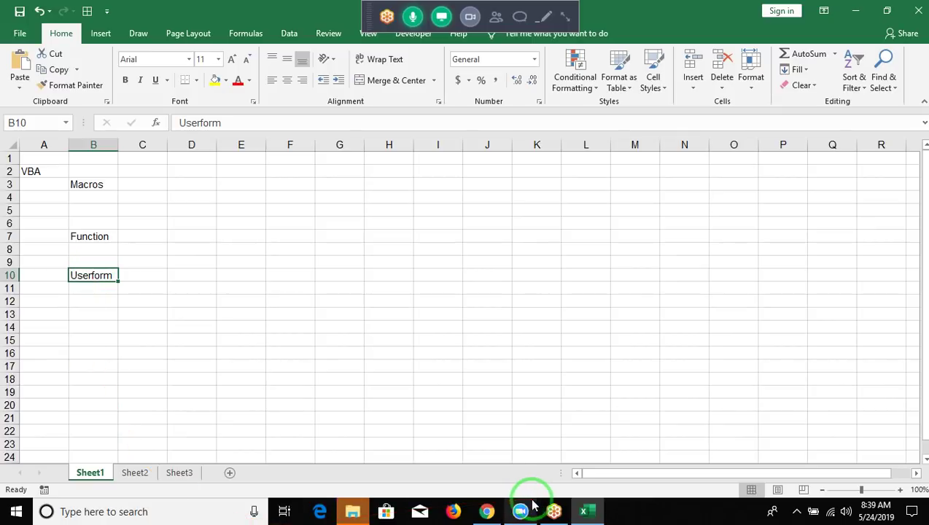
# Bring Chrome forward, switch to the Gmail tab, and open a new Google tab
pyautogui.click(489, 512)
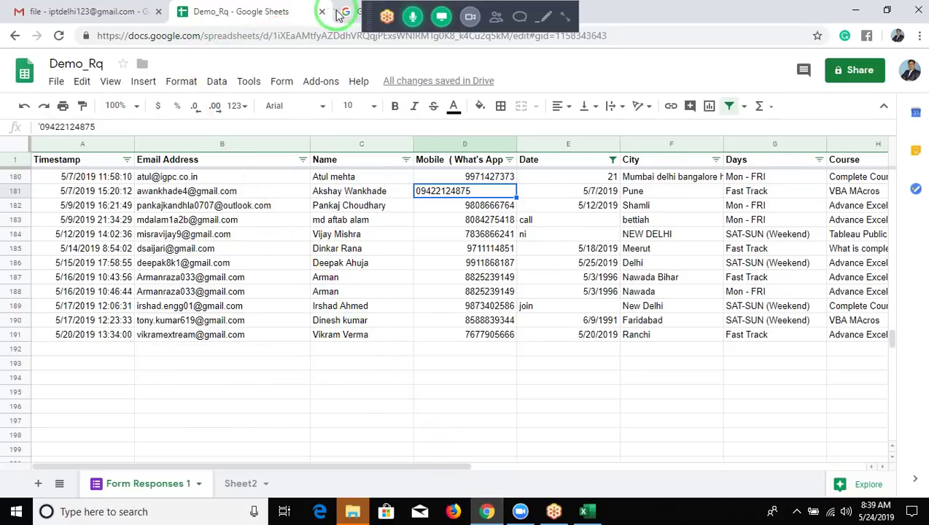
pyautogui.click(92, 13)
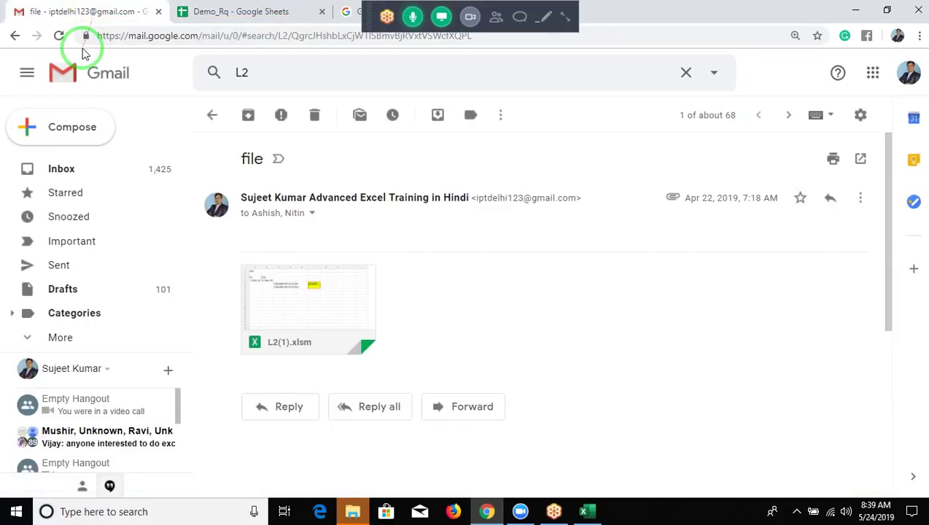
pyautogui.click(350, 11)
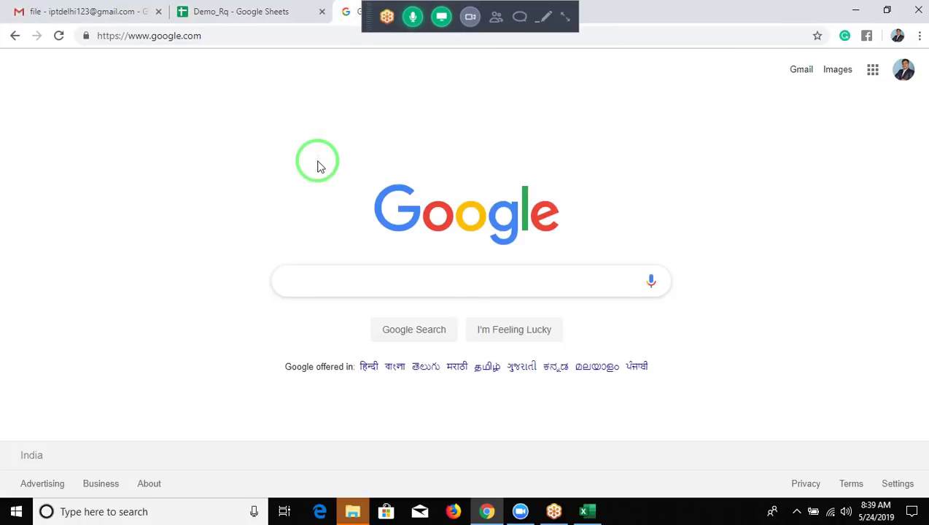
# Search Google for 'ads post site list'
pyautogui.write('a')
pyautogui.write('ds')
pyautogui.press('Down')
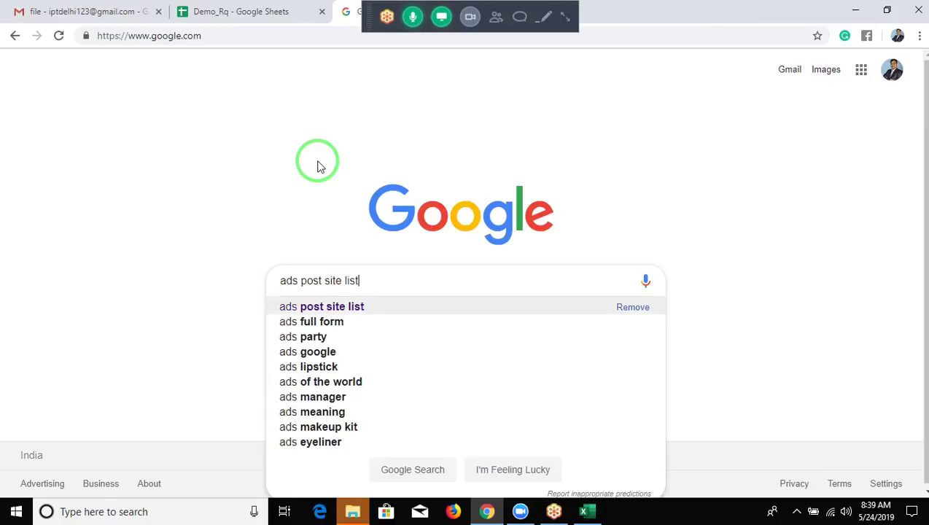
pyautogui.press('Return')
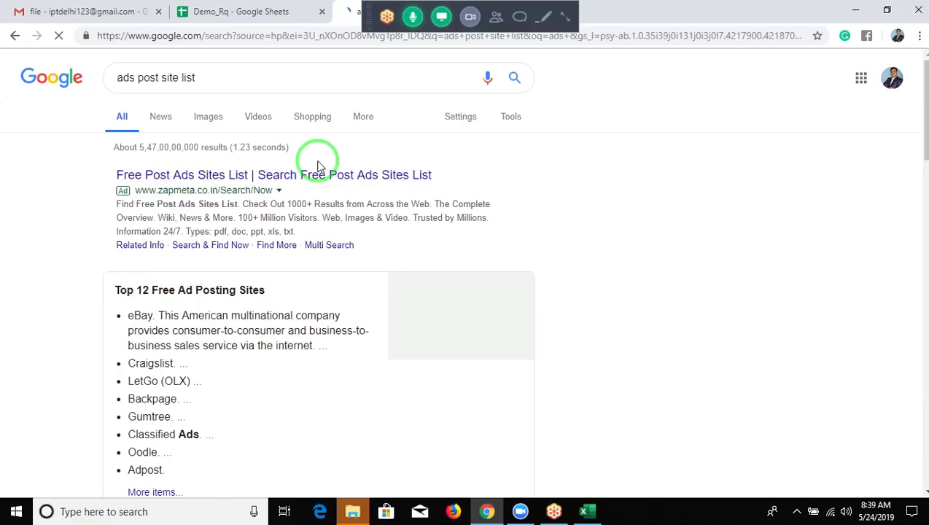
# Open the Discussdesk result listing 100 free classified ad sites
pyautogui.scroll(-1, 317, 166)
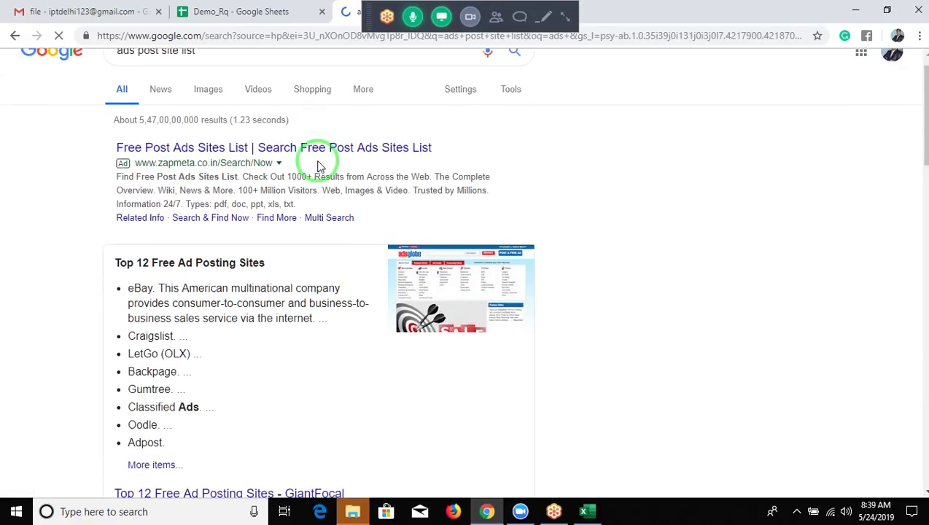
pyautogui.scroll(-2, 317, 166)
pyautogui.scroll(-1, 317, 167)
pyautogui.scroll(-1, 317, 166)
pyautogui.scroll(-1, 317, 166)
pyautogui.scroll(-3, 317, 167)
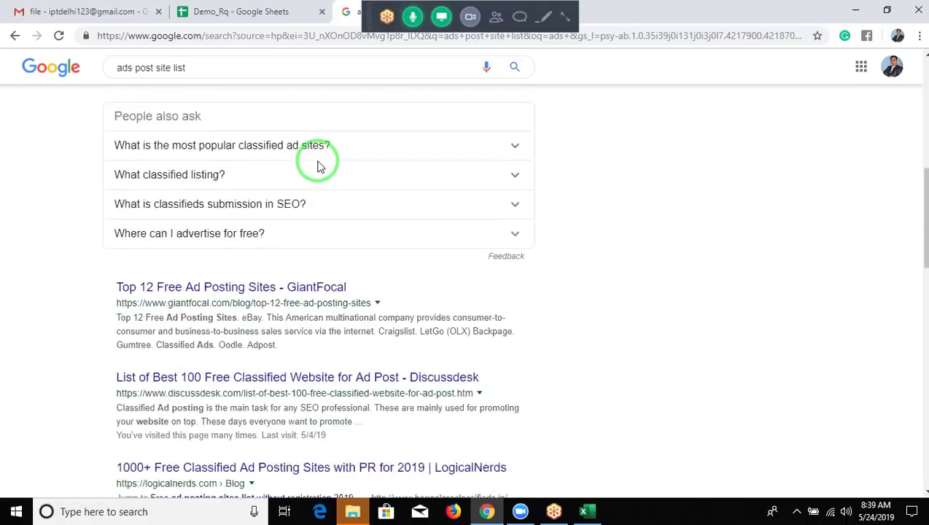
pyautogui.scroll(-3, 318, 166)
pyautogui.click(304, 210)
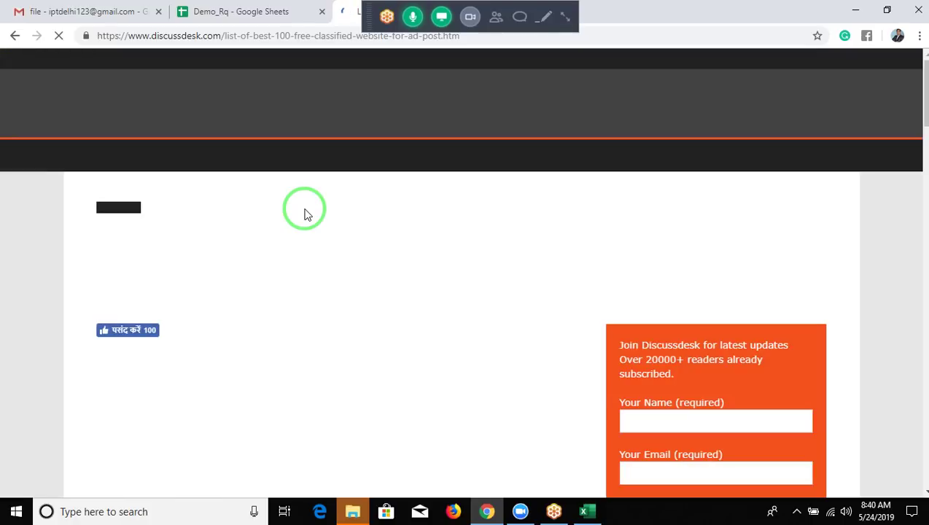
# Select rows 1–15 of the Discussdesk classified sites table and return to Excel
pyautogui.scroll(-5, 449, 214)
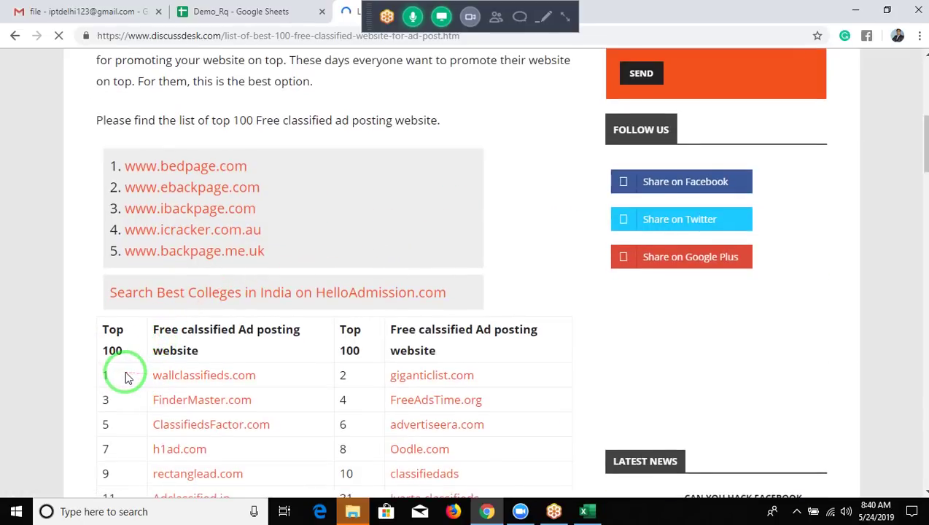
pyautogui.moveTo(105, 376); pyautogui.dragTo(159, 478)
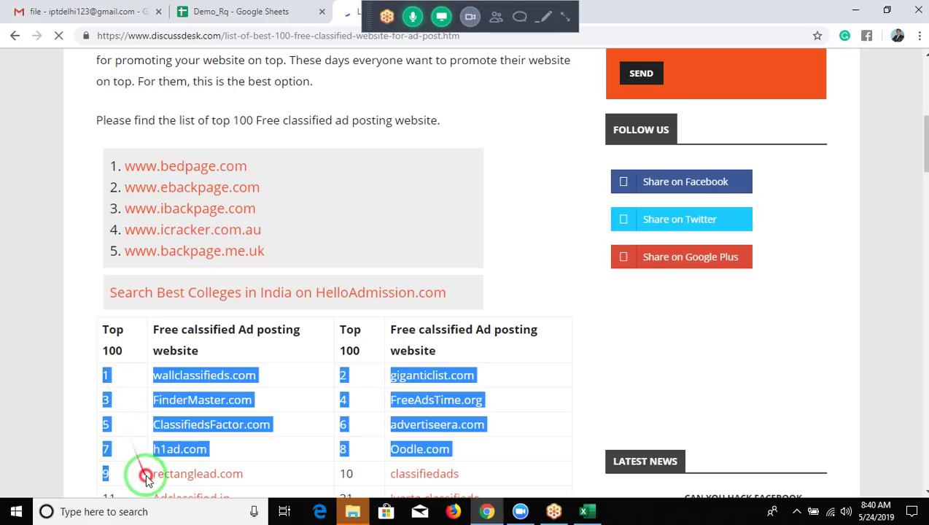
pyautogui.moveTo(158, 478); pyautogui.dragTo(226, 478)
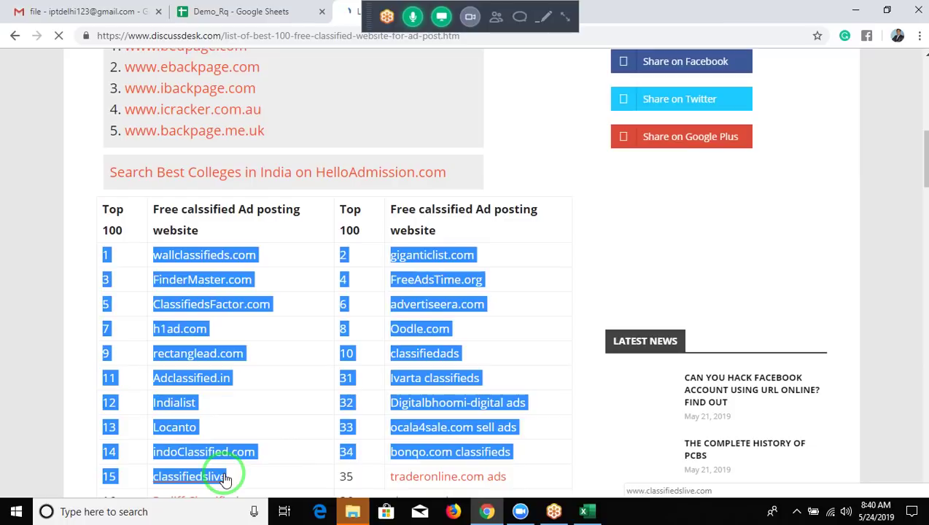
pyautogui.click(568, 18)
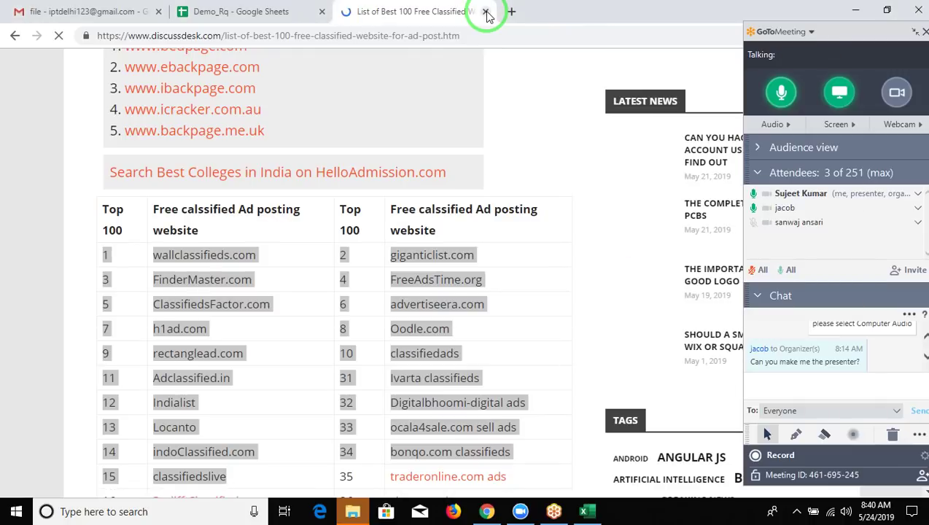
pyautogui.hotkey('alt', 'Tab')
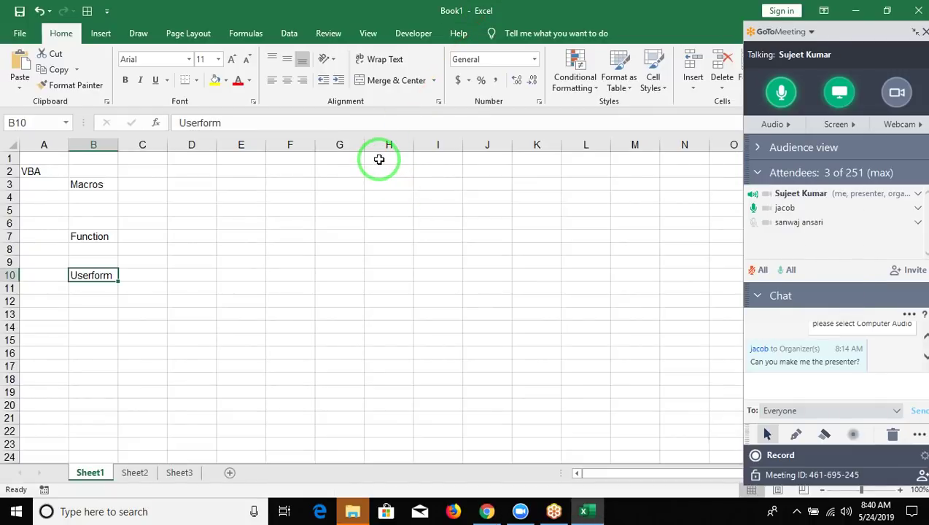
# Paste the classified sites table into H1 and close the Discussdesk tab
pyautogui.click(379, 159)
pyautogui.hotkey('ctrl', 'v')
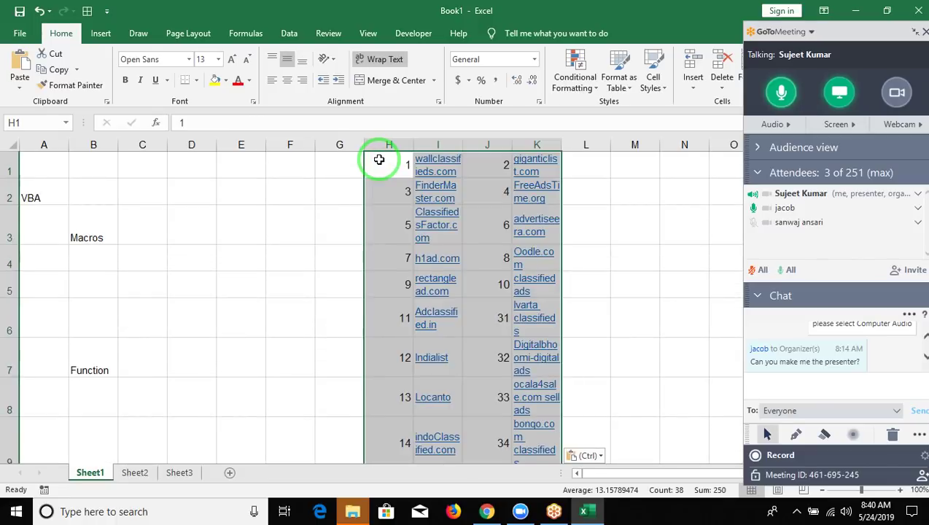
pyautogui.hotkey('alt', 'Tab')
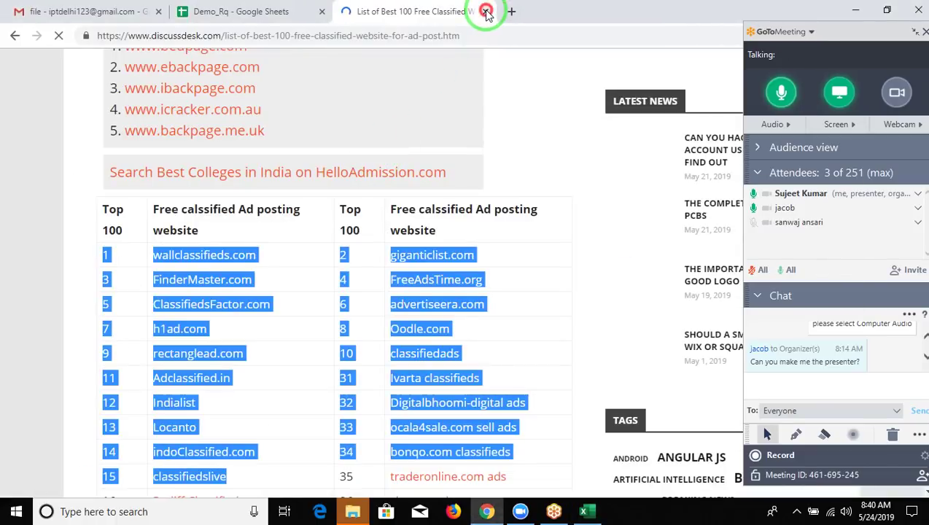
pyautogui.click(486, 12)
pyautogui.hotkey('alt', 'Tab')
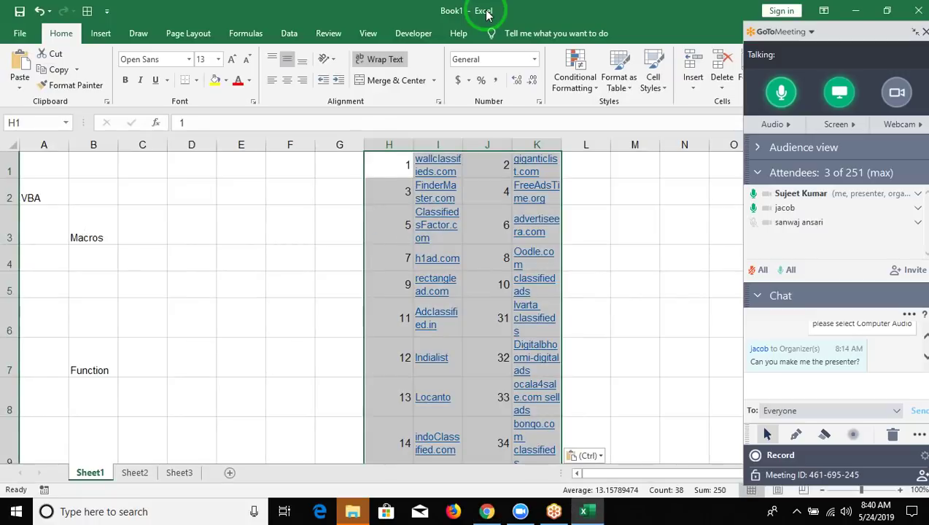
# Delete the two columns of serial numbers from the pasted table
pyautogui.click(395, 144)
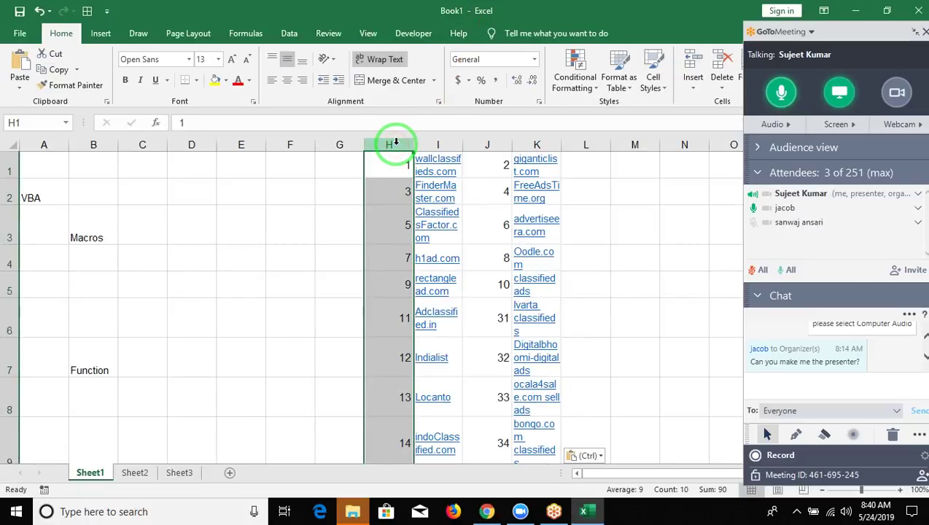
pyautogui.hotkey('ctrl', '-')
pyautogui.press('Right')
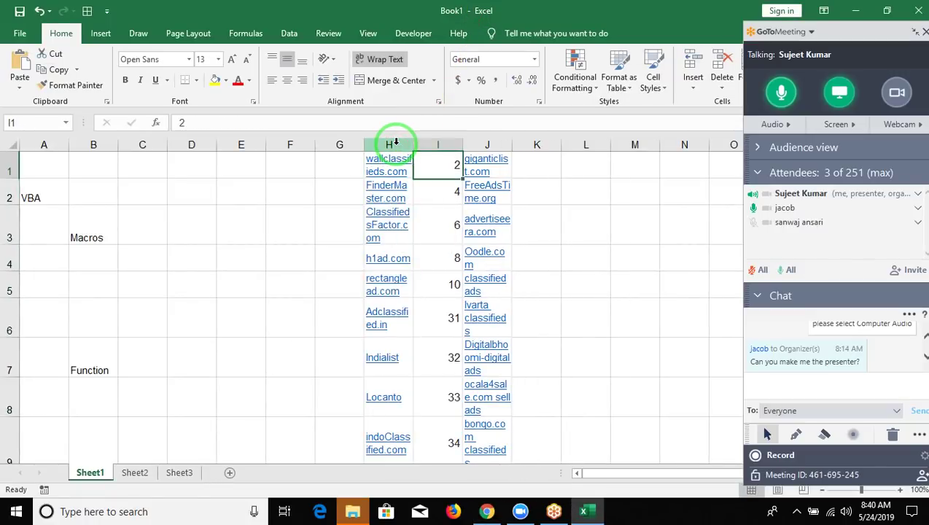
pyautogui.hotkey('ctrl', 'space')
pyautogui.hotkey('ctrl', '-')
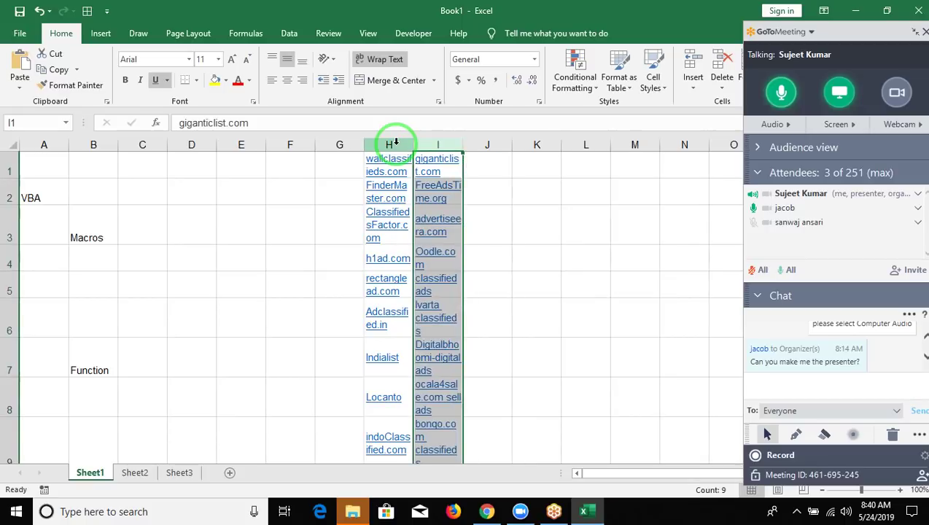
# Move the second set of site links below the column H list
pyautogui.hotkey('ctrl', 'c')
pyautogui.scroll(1, 395, 143)
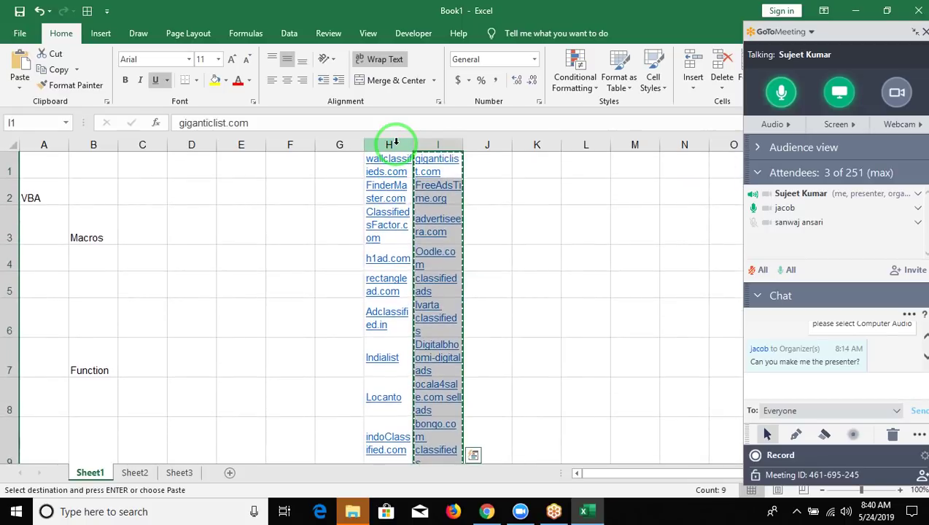
pyautogui.press('Left')
pyautogui.hotkey('ctrl', 'Down')
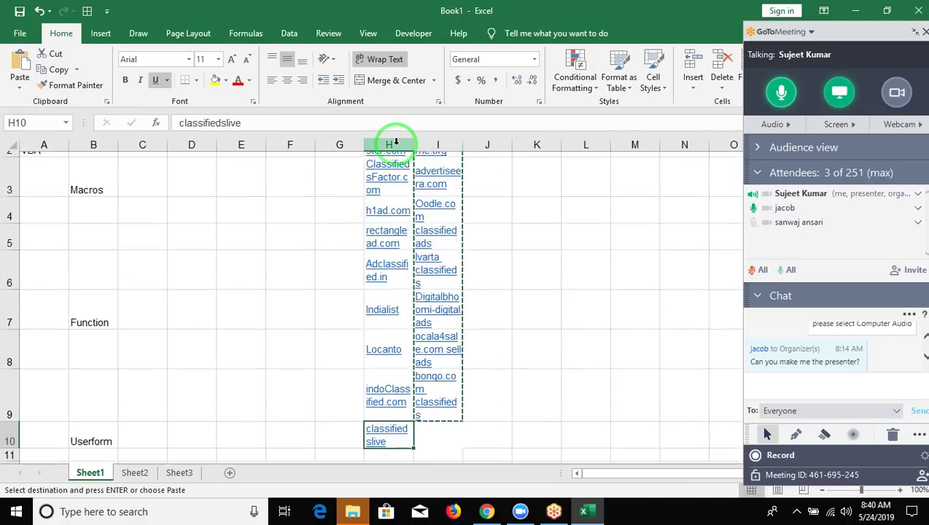
pyautogui.press('Down')
pyautogui.press('Down')
pyautogui.press('Up')
pyautogui.hotkey('ctrl', 'v')
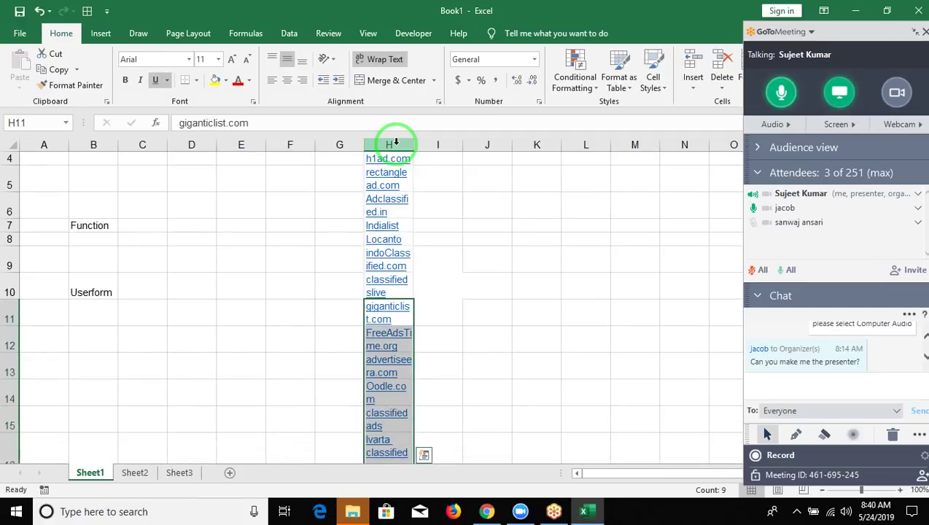
# Widen column H and give every row the same shorter height
pyautogui.moveTo(413, 138); pyautogui.dragTo(533, 138)
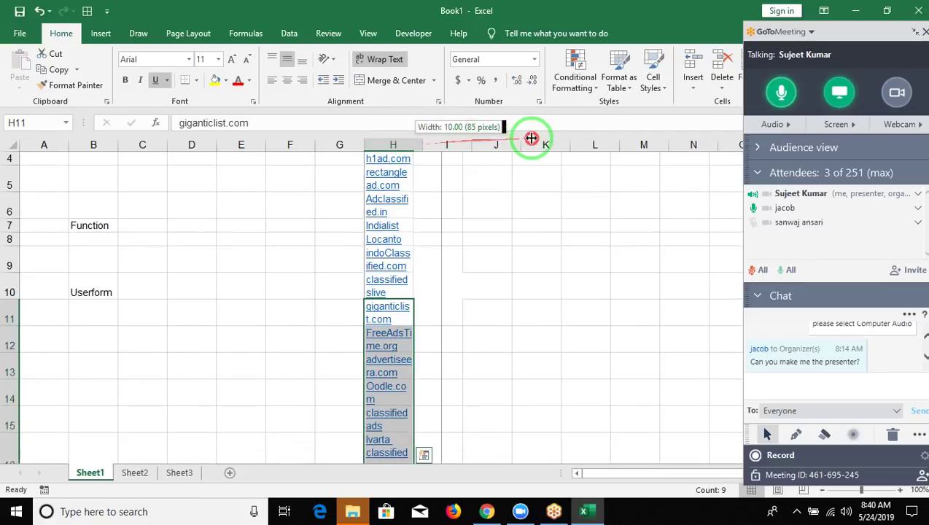
pyautogui.click(13, 143)
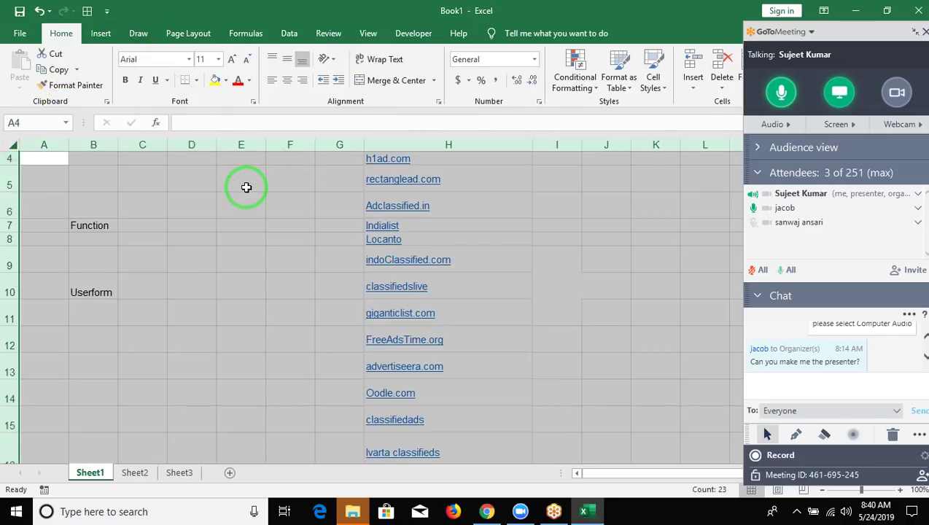
pyautogui.moveTo(15, 194); pyautogui.dragTo(12, 191)
pyautogui.click(182, 193)
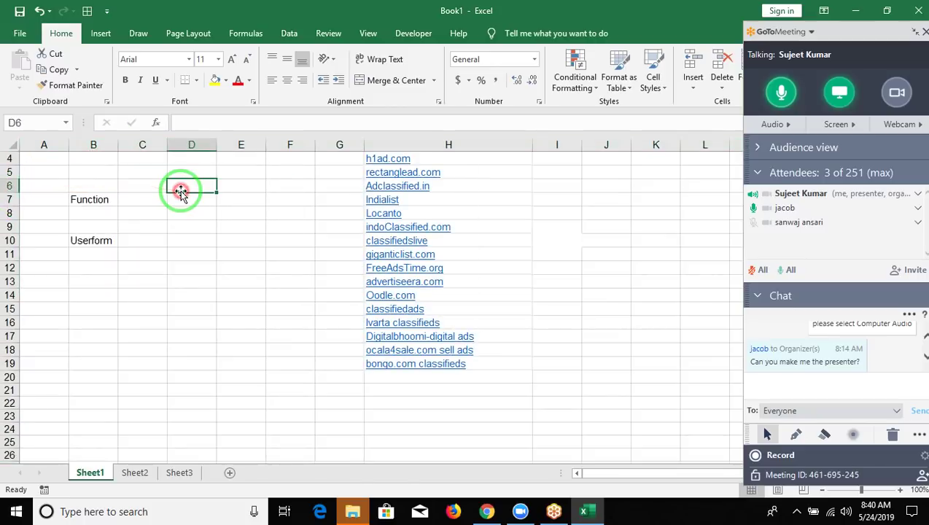
pyautogui.hotkey('ctrl', 'Up')
pyautogui.press('Right')
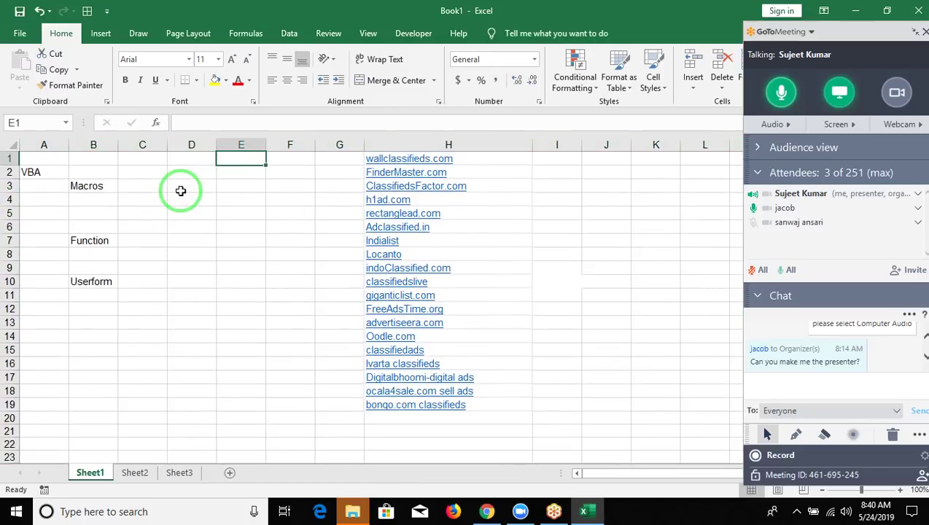
pyautogui.press('Right')
pyautogui.press('Right')
pyautogui.press('Right')
pyautogui.press('Down')
pyautogui.press('Down')
pyautogui.press('Down')
pyautogui.press('Down')
pyautogui.press('Down')
pyautogui.press('Down')
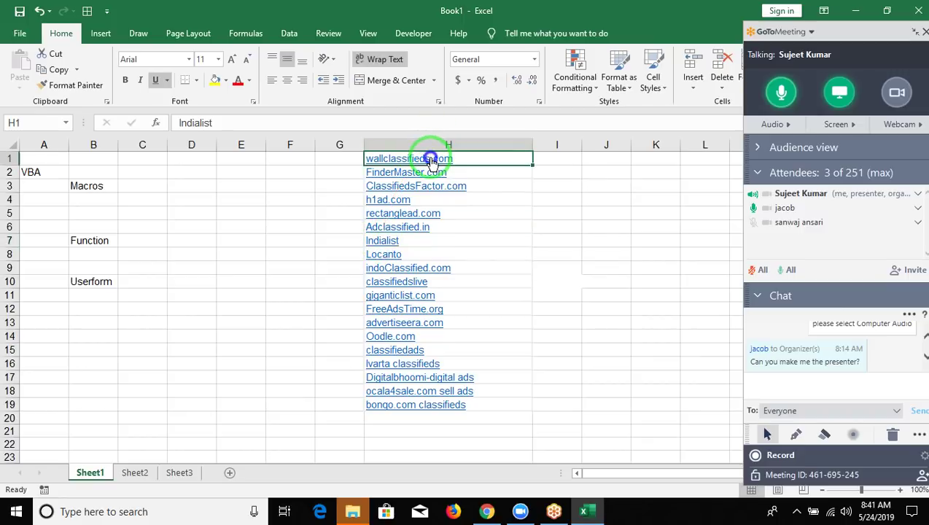
pyautogui.rightClick(430, 161)
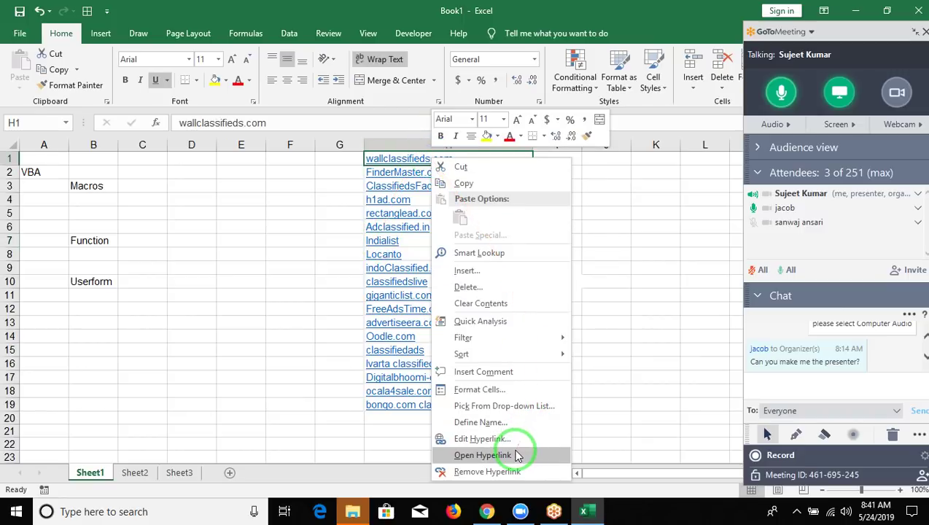
pyautogui.click(514, 439)
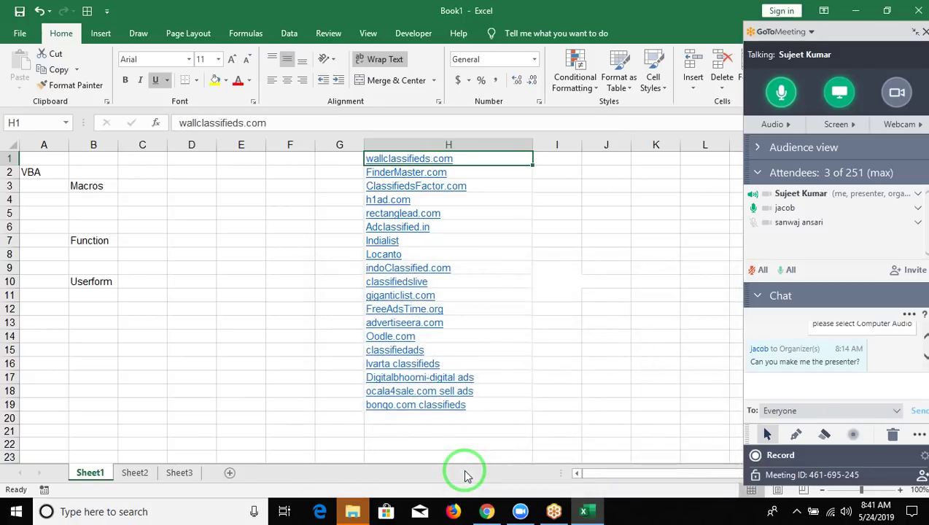
pyautogui.click(546, 168)
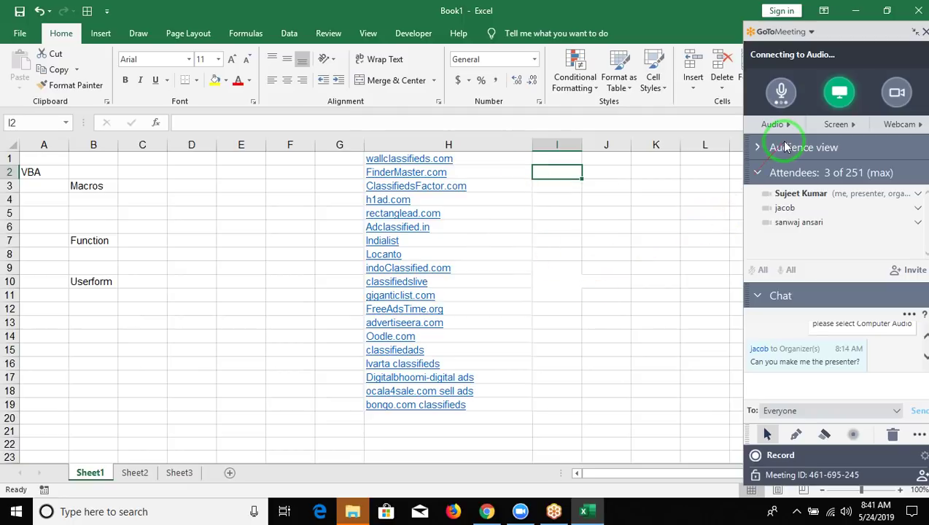
# Check the Audience view and Audio settings, then collapse the GoToMeeting panel to its compact floating toolbar
pyautogui.click(758, 148)
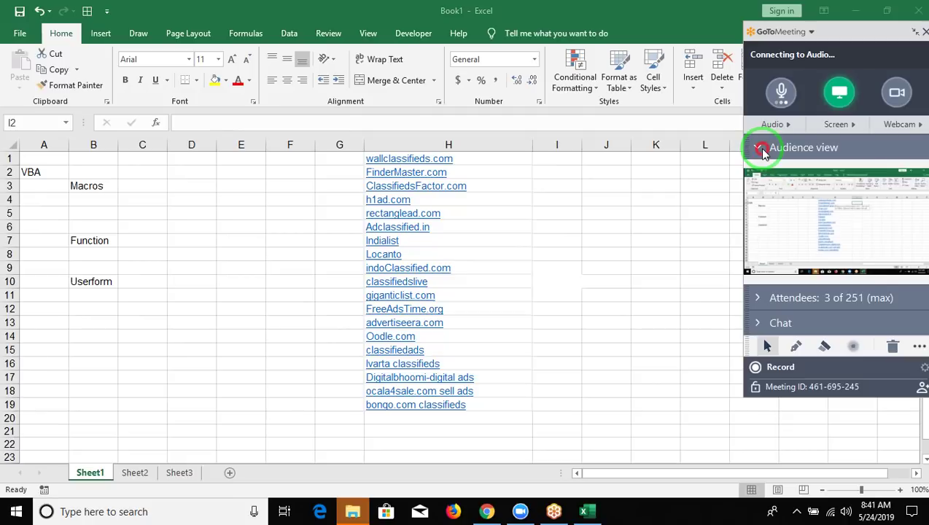
pyautogui.click(758, 148)
pyautogui.click(784, 125)
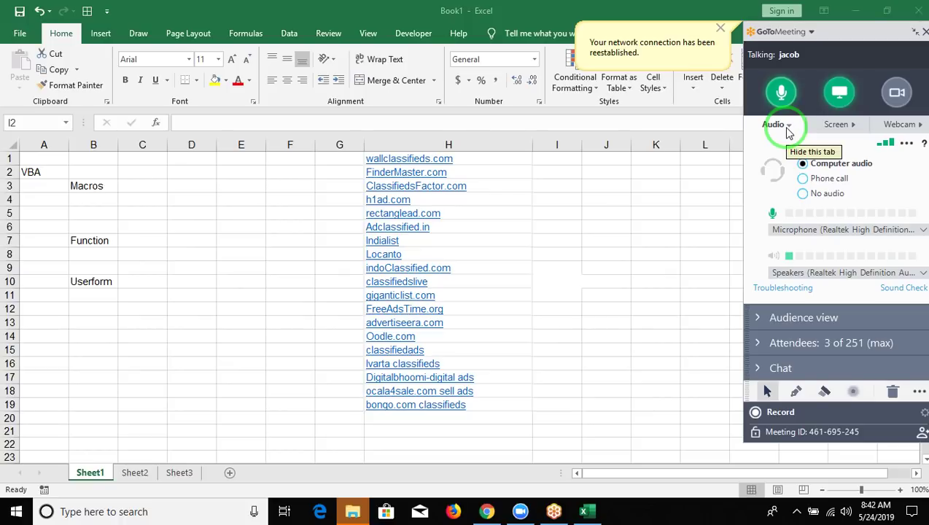
pyautogui.click(915, 33)
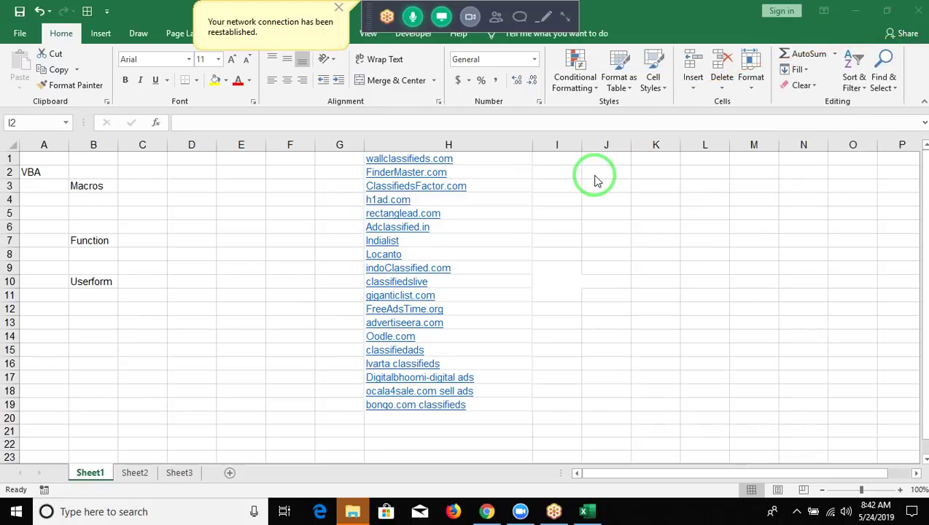
# Leave Sheet1 and switch to the empty Sheet2 of the workbook
pyautogui.click(555, 175)
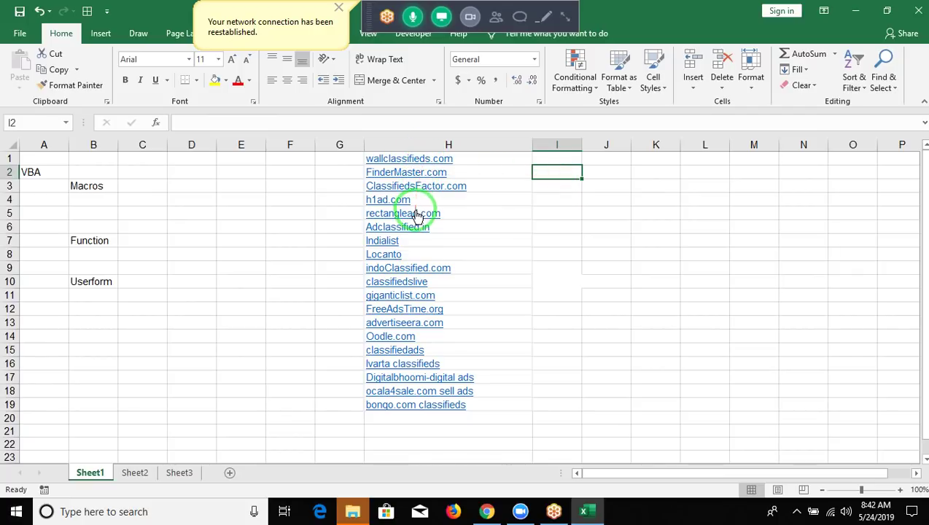
pyautogui.click(239, 256)
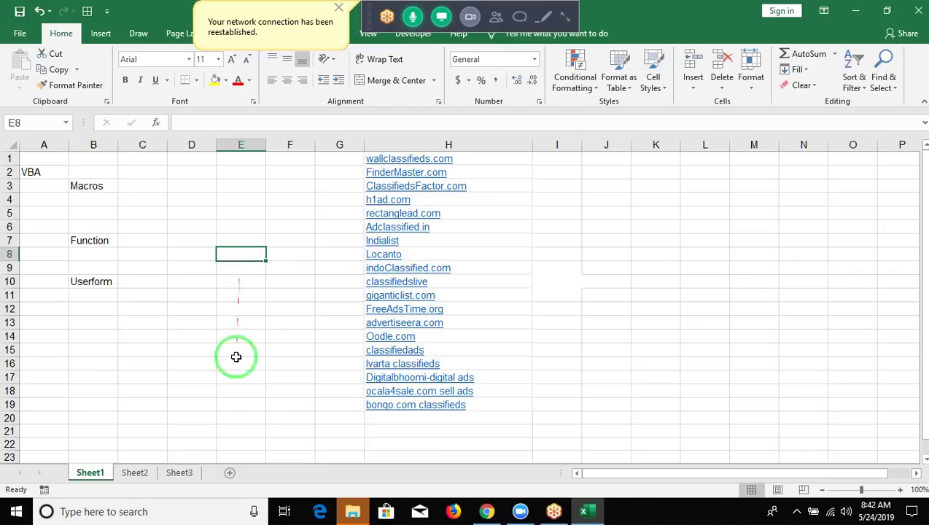
pyautogui.click(129, 474)
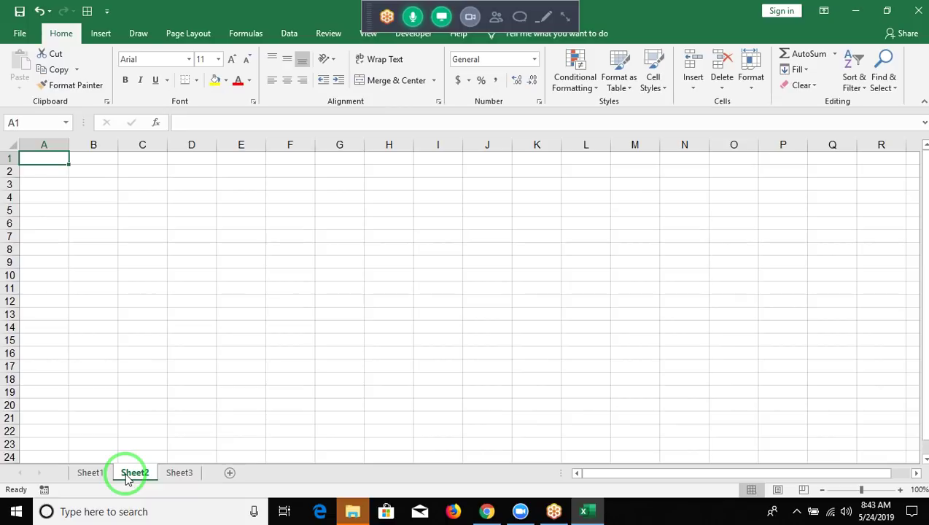
# Go back to Sheet1, select cell I1, then select the hyperlink list across columns G and H
pyautogui.click(93, 475)
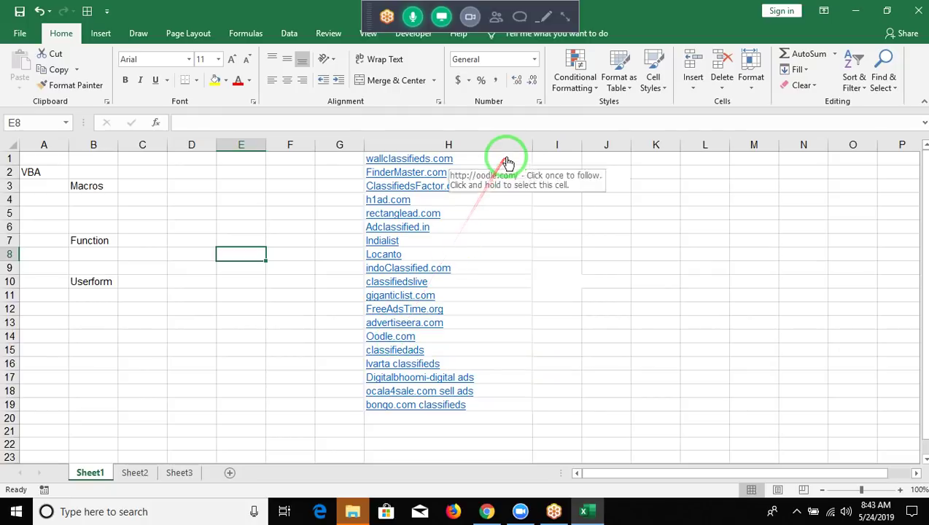
pyautogui.click(555, 156)
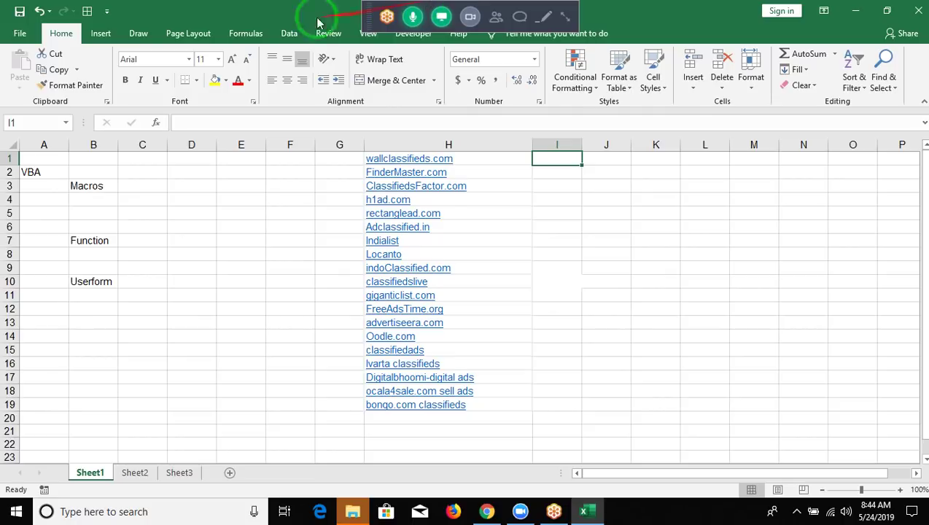
pyautogui.moveTo(341, 156); pyautogui.dragTo(496, 445)
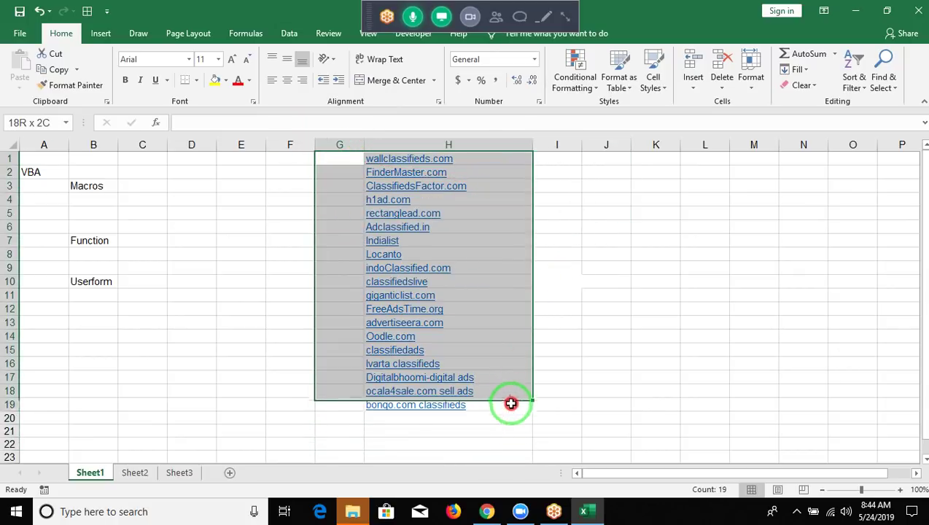
pyautogui.moveTo(509, 394); pyautogui.dragTo(512, 408)
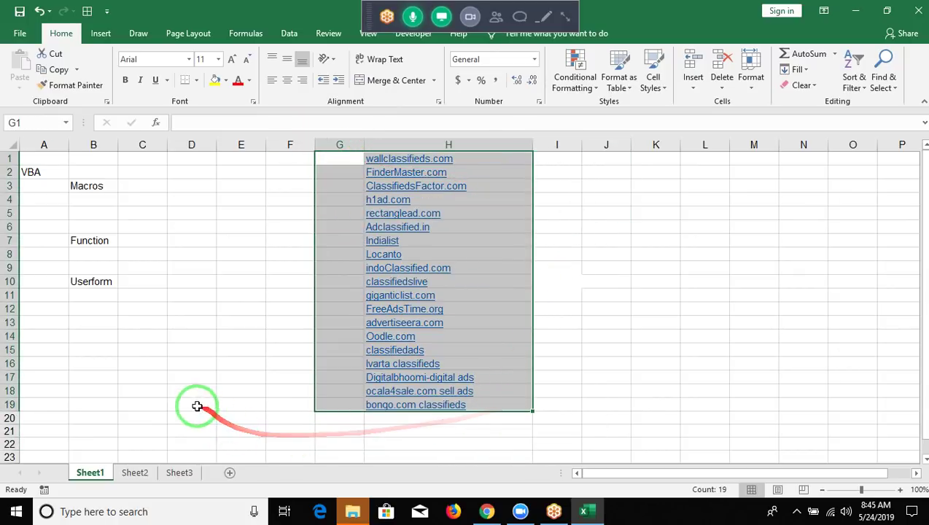
pyautogui.click(197, 405)
pyautogui.click(94, 177)
pyautogui.moveTo(94, 177); pyautogui.dragTo(94, 308)
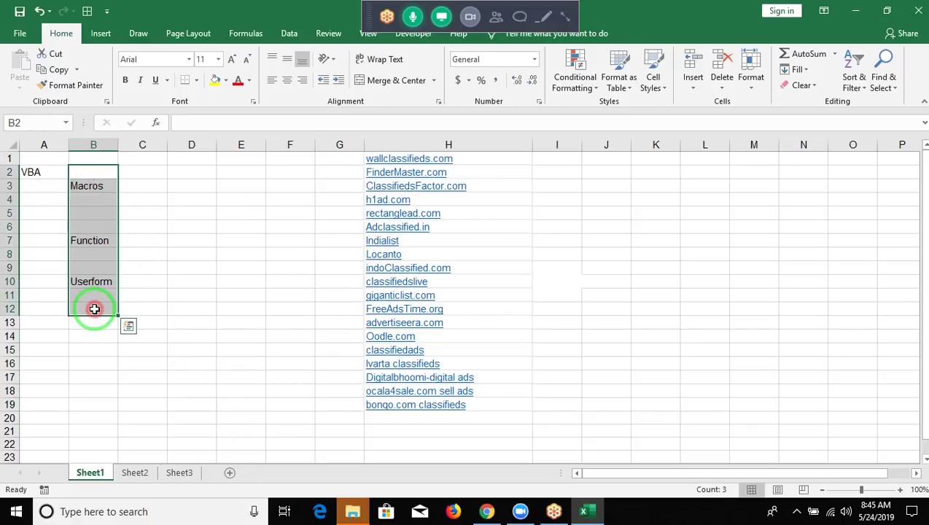
pyautogui.click(99, 185)
pyautogui.click(99, 240)
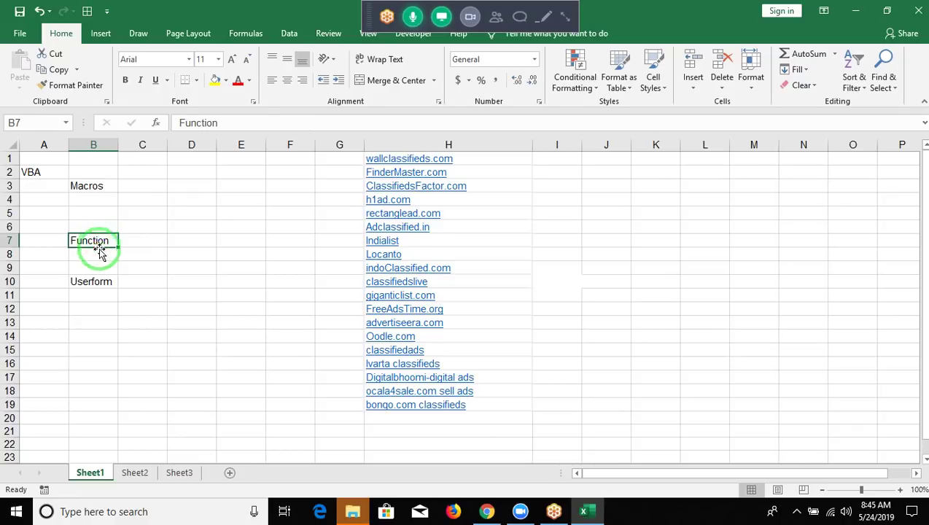
pyautogui.moveTo(97, 267); pyautogui.dragTo(108, 332)
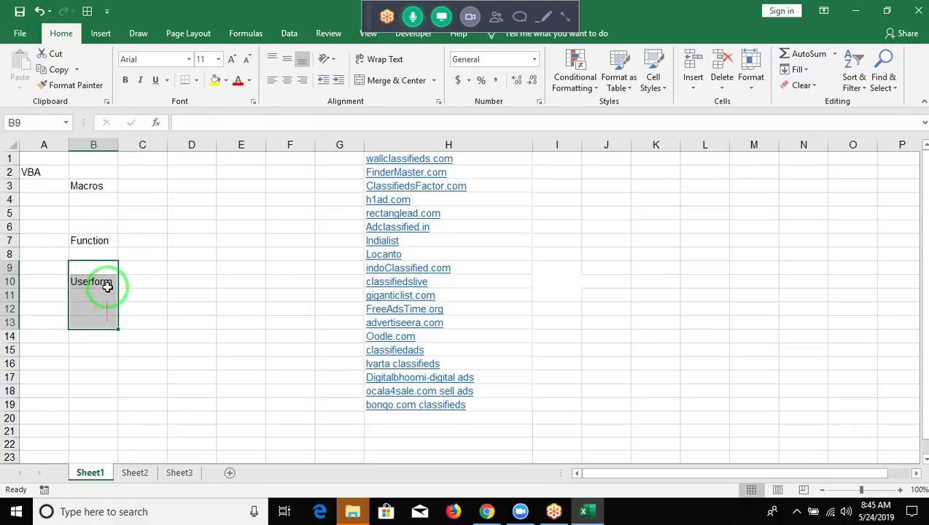
pyautogui.click(92, 241)
pyautogui.moveTo(92, 240); pyautogui.dragTo(86, 186)
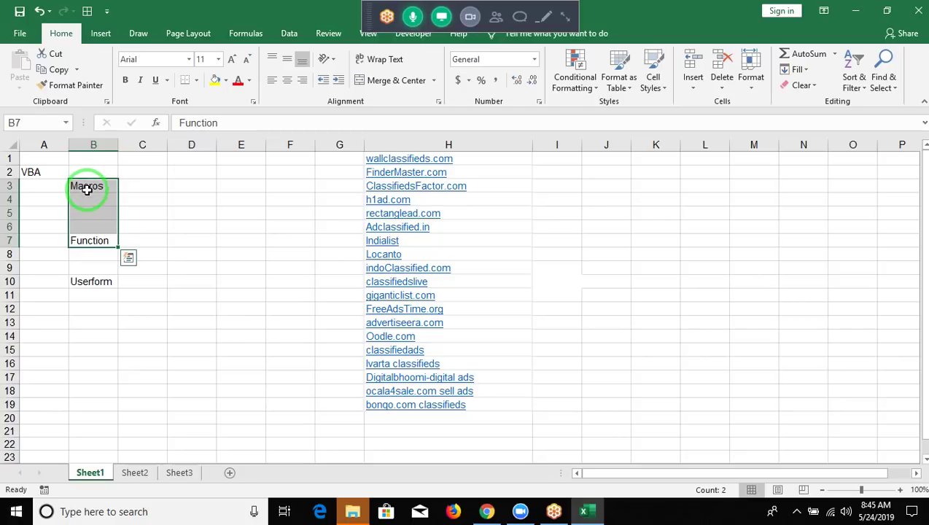
pyautogui.click(91, 243)
pyautogui.click(100, 188)
pyautogui.press('Up')
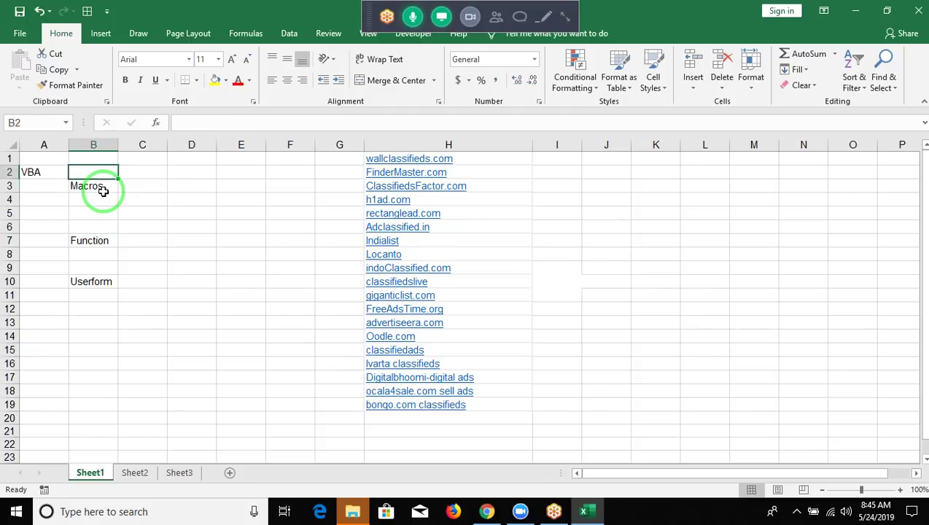
pyautogui.press('Up')
pyautogui.press('Right')
pyautogui.press('Right')
pyautogui.press('Right')
pyautogui.press('Right')
pyautogui.press('Right')
pyautogui.press('Right')
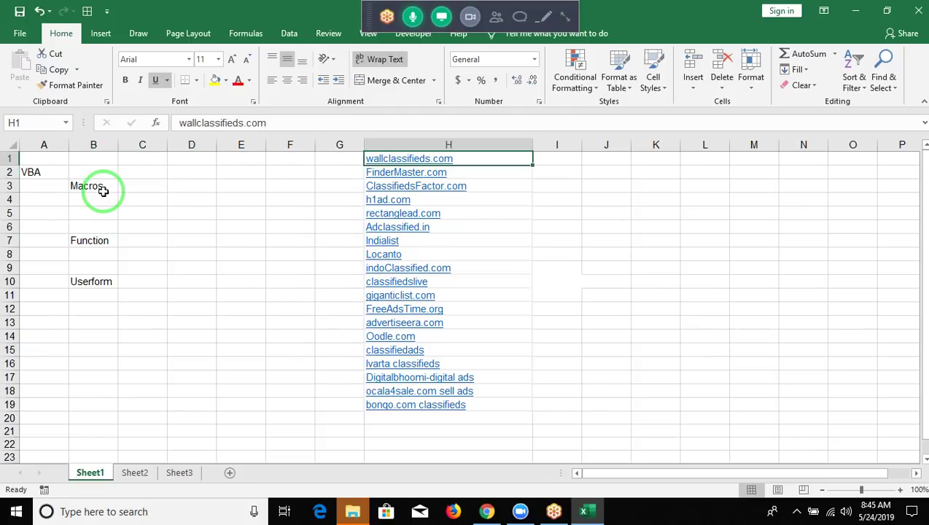
pyautogui.press('Left')
pyautogui.press('Left')
pyautogui.press('Home')
pyautogui.press('Right')
pyautogui.press('Right')
pyautogui.press('Right')
pyautogui.press('Right')
pyautogui.press('Right')
pyautogui.press('Right')
pyautogui.press('Right')
pyautogui.hotkey('alt', 'Tab')
# Bring the Book1 workbook forward and open the Visual Basic editor from the Developer tab
pyautogui.hotkey('alt', 'Tab')
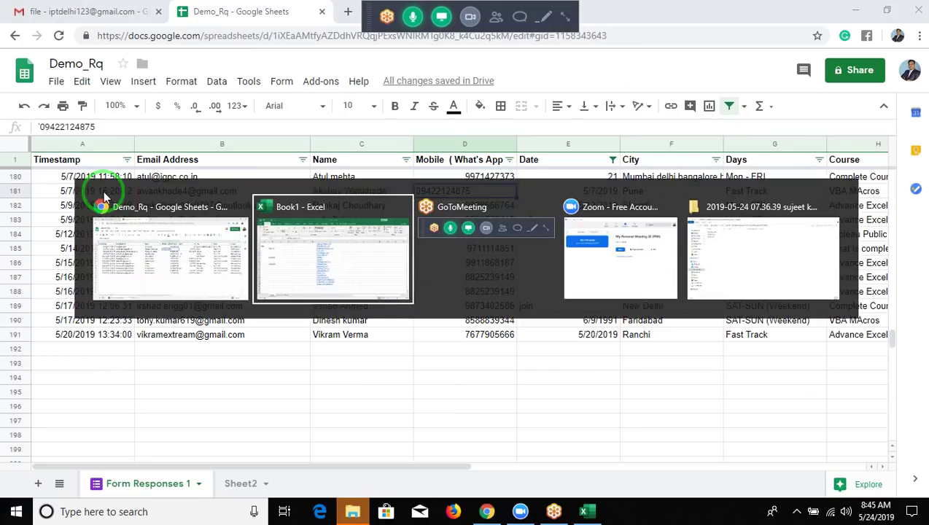
pyautogui.hotkey('alt', 'Tab')
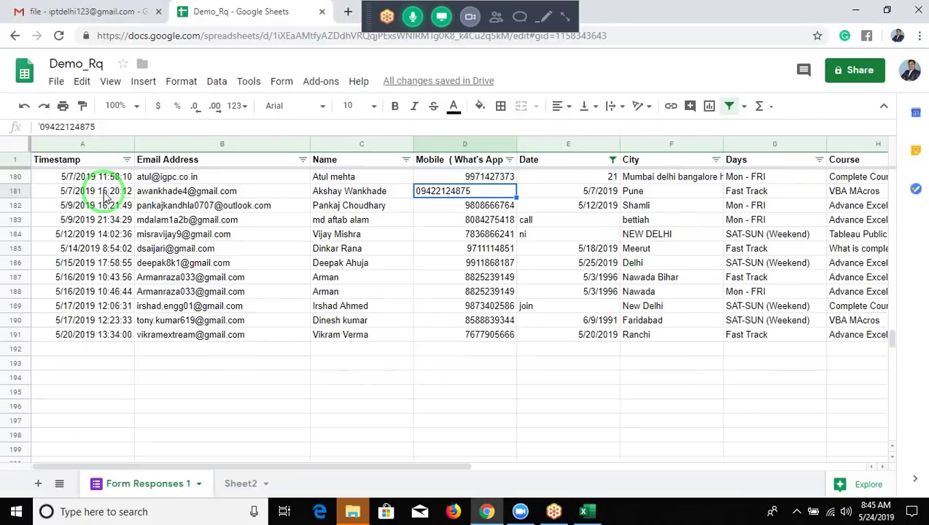
pyautogui.hotkey('alt', 'Tab')
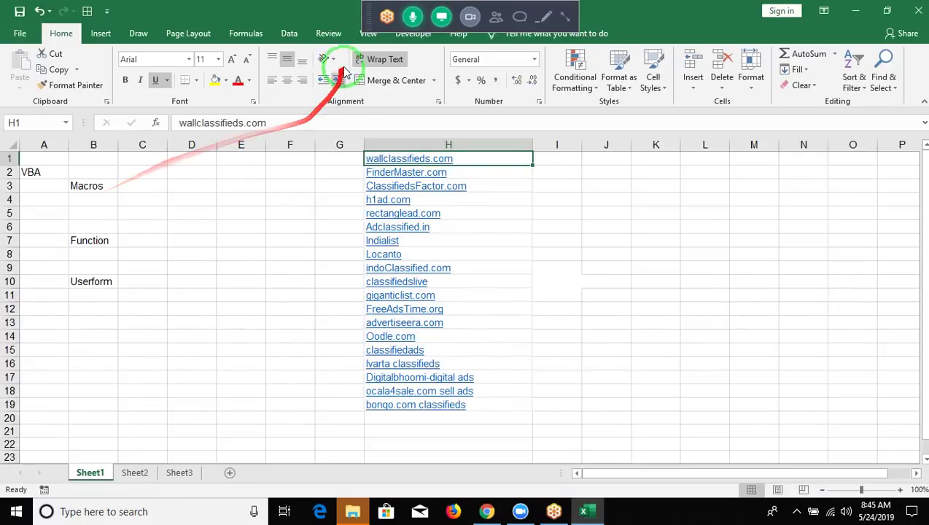
pyautogui.click(415, 42)
pyautogui.click(18, 73)
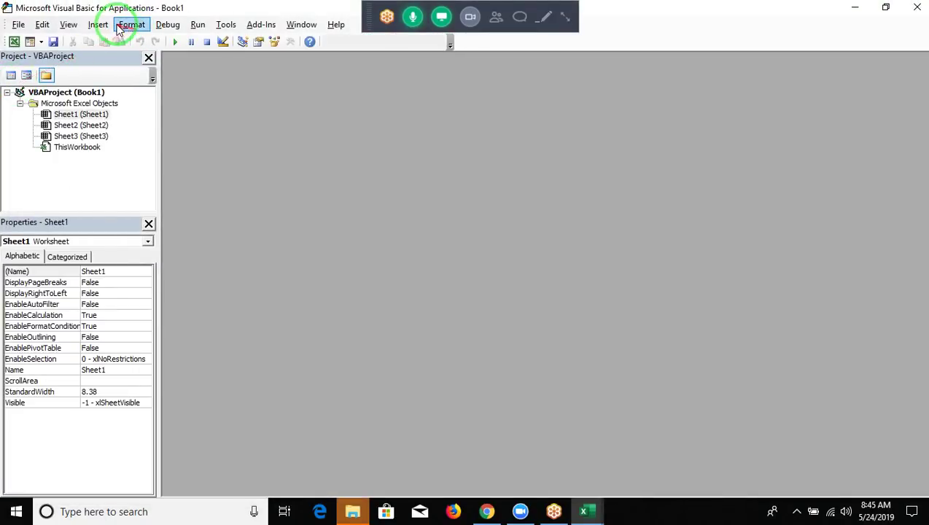
# Insert a new code module, Module1, and begin it with 'sub rr'
pyautogui.click(107, 32)
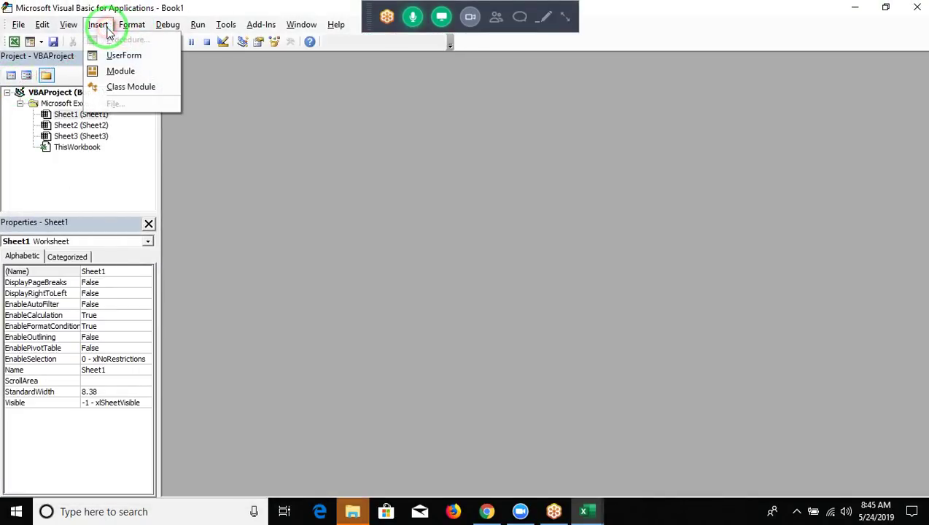
pyautogui.click(114, 73)
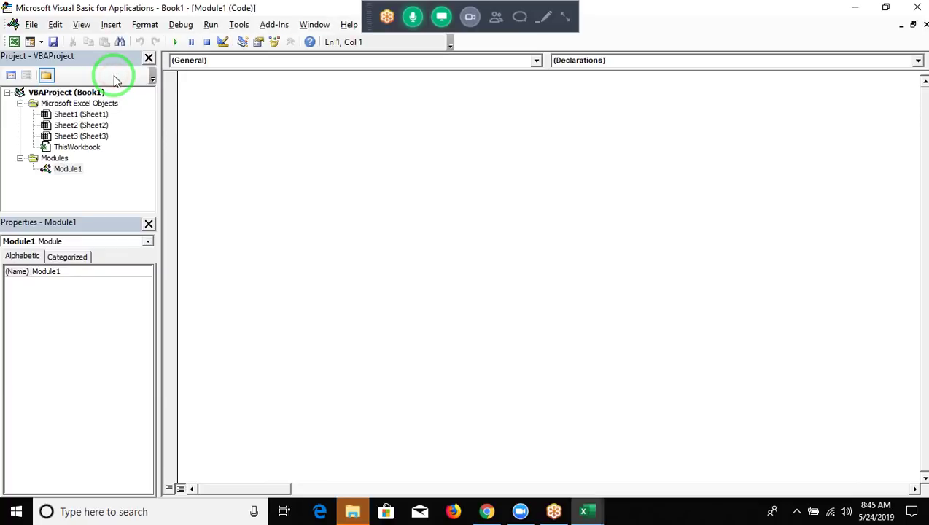
pyautogui.write('sub rr')
# Finish the Sub rr declaration and check in Excel where the column H links end
pyautogui.press('Return')
pyautogui.press('Return')
pyautogui.press('Return')
pyautogui.press('Return')
pyautogui.hotkey('alt', 'F11')
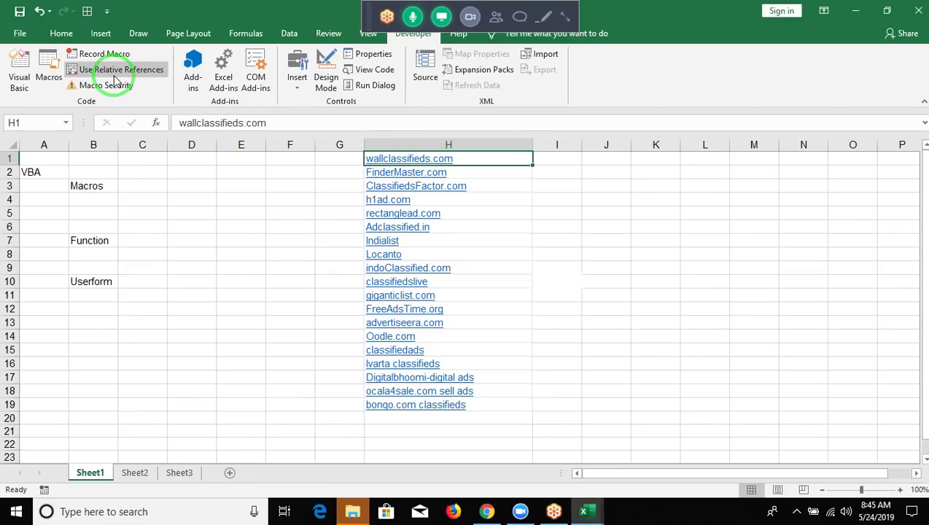
pyautogui.hotkey('ctrl', 'Down')
pyautogui.hotkey('ctrl', 'Up')
pyautogui.hotkey('alt', 'F11')
# Add a For i = 1 To 20 … Next i loop inside rr with room for its body
pyautogui.write('for i = ')
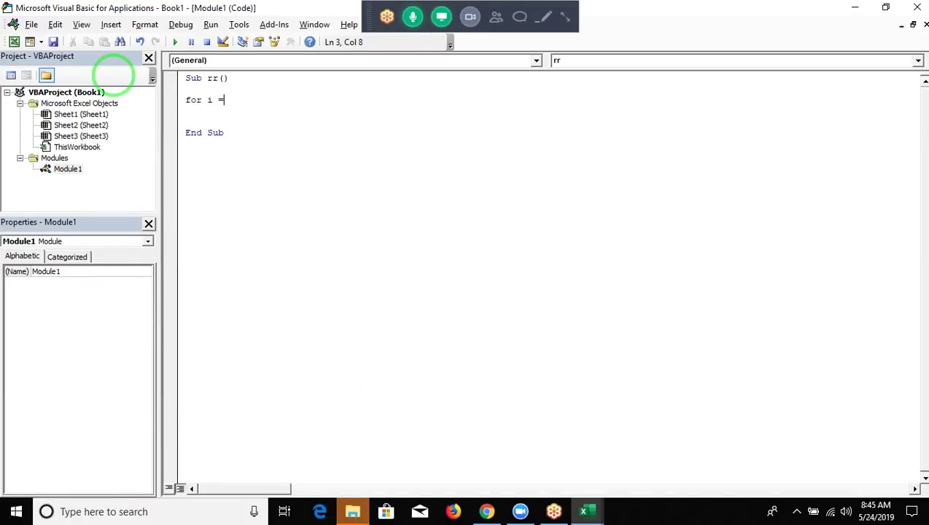
pyautogui.write('1 to 20')
pyautogui.press('Return')
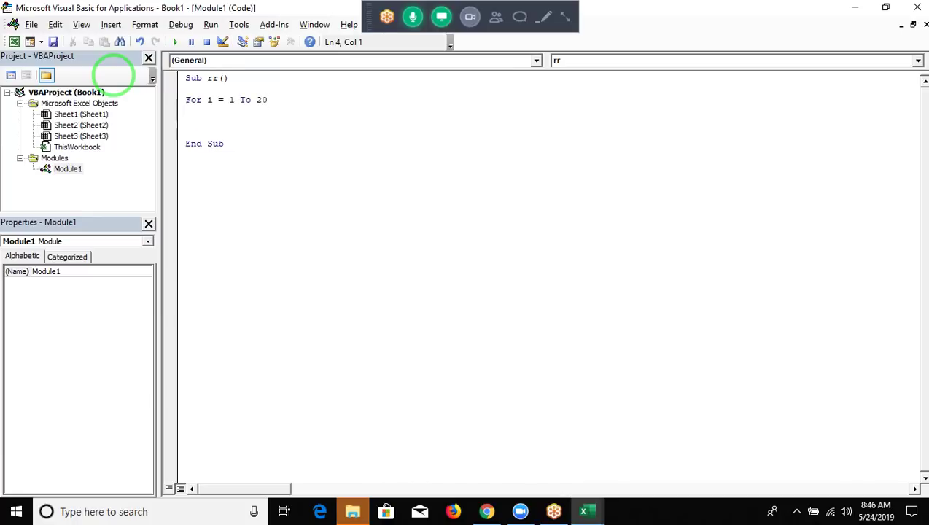
pyautogui.press('Return')
pyautogui.write('next')
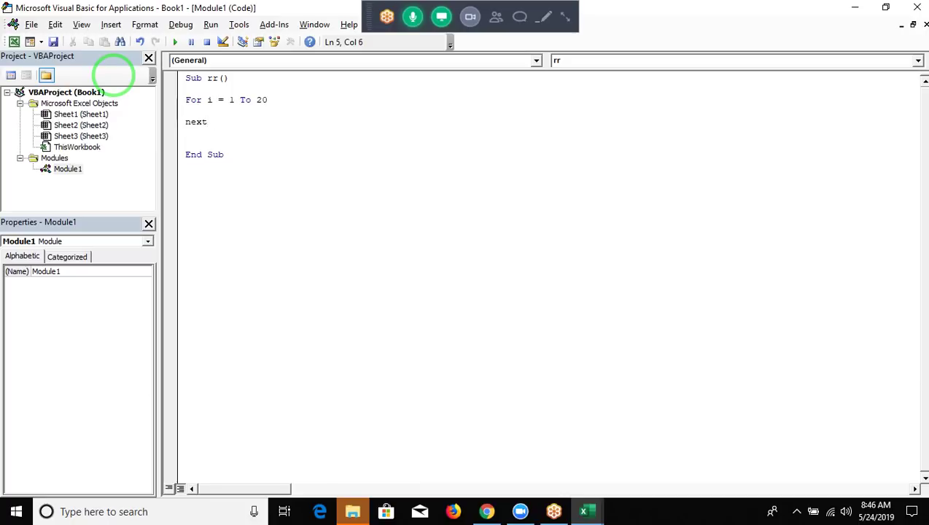
pyautogui.press('Return')
pyautogui.press('Up')
pyautogui.press('Return')
pyautogui.press('Return')
pyautogui.press('Up')
pyautogui.press('Up')
# Start the loop body: Range("I" & i).Value = Range("h" & i), beginning the Hyperlinks property
pyautogui.write('range("')
pyautogui.hotkey('alt', 'F11')
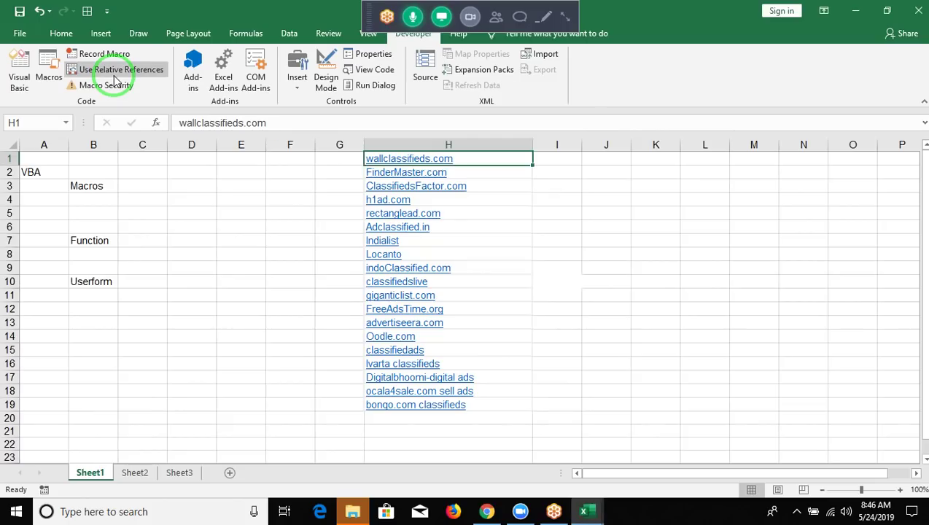
pyautogui.hotkey('alt', 'F11')
pyautogui.write('I"')
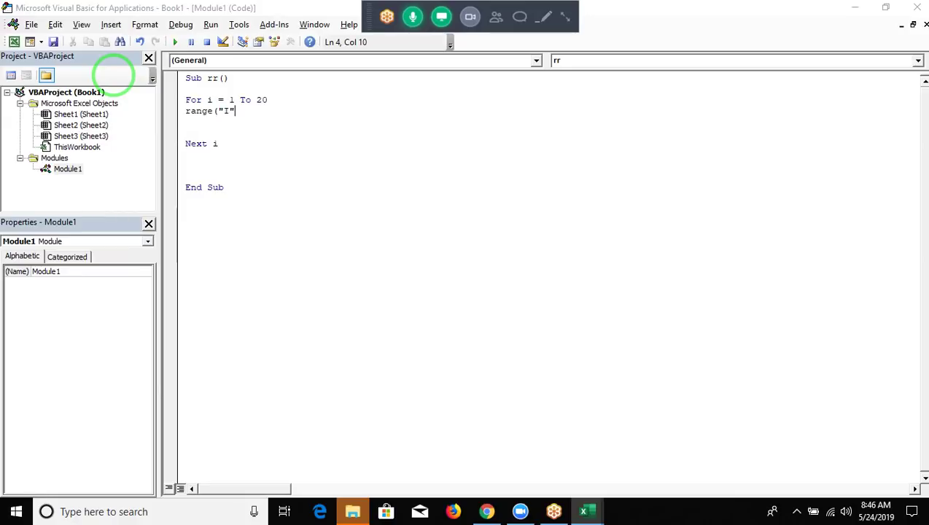
pyautogui.write(' & i')
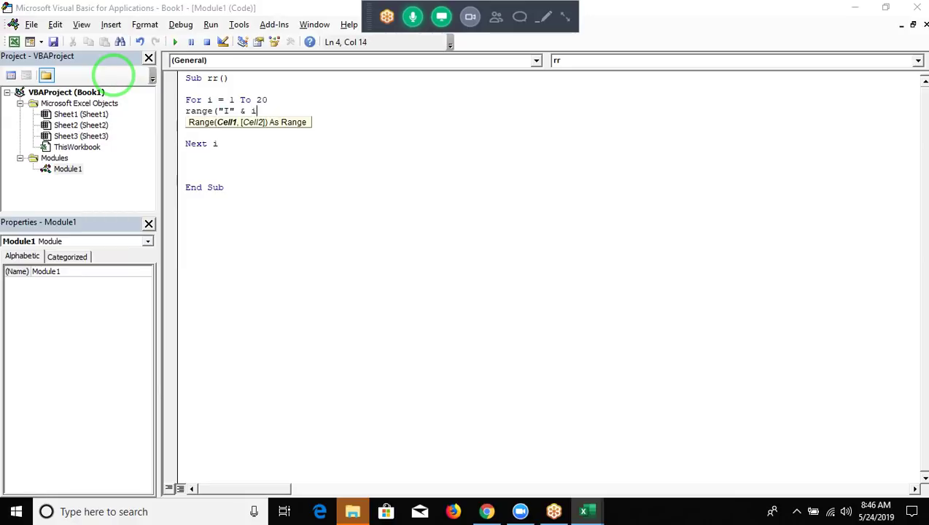
pyautogui.write(').')
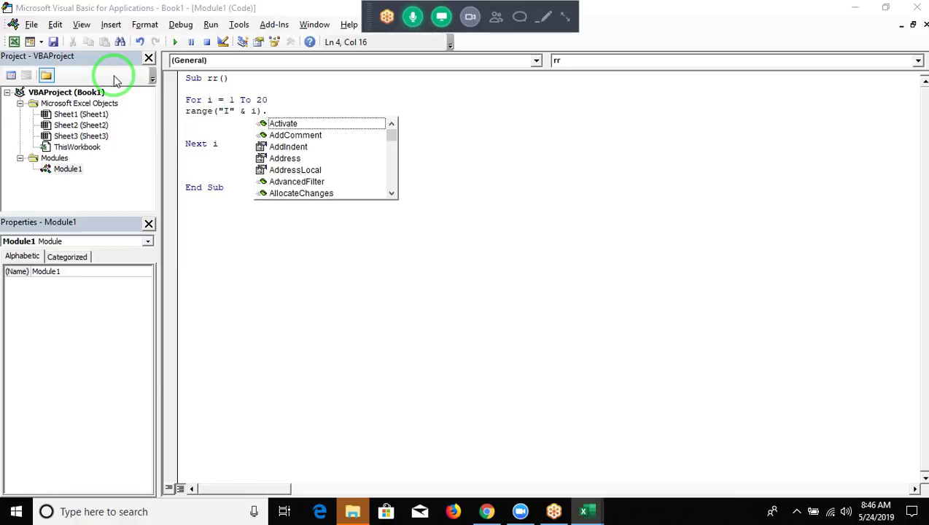
pyautogui.write('v')
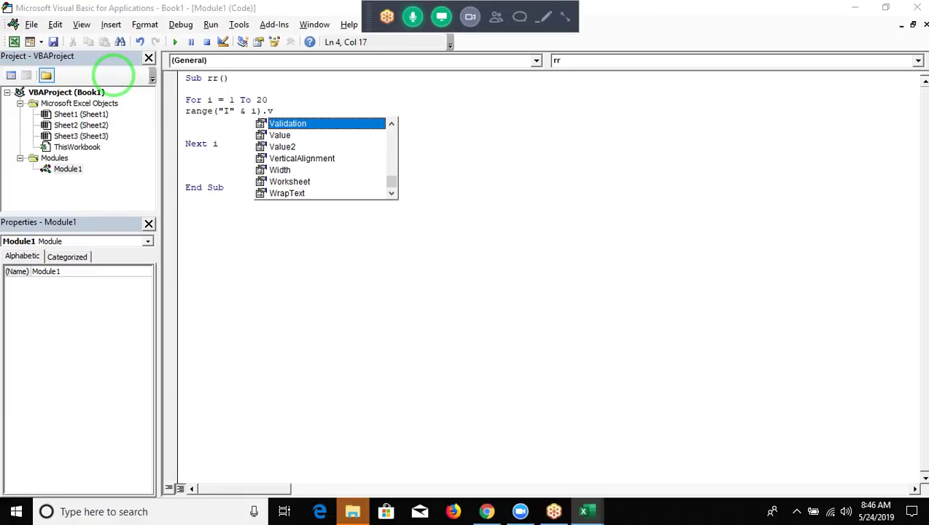
pyautogui.press('Down')
pyautogui.press('Tab')
pyautogui.write('=')
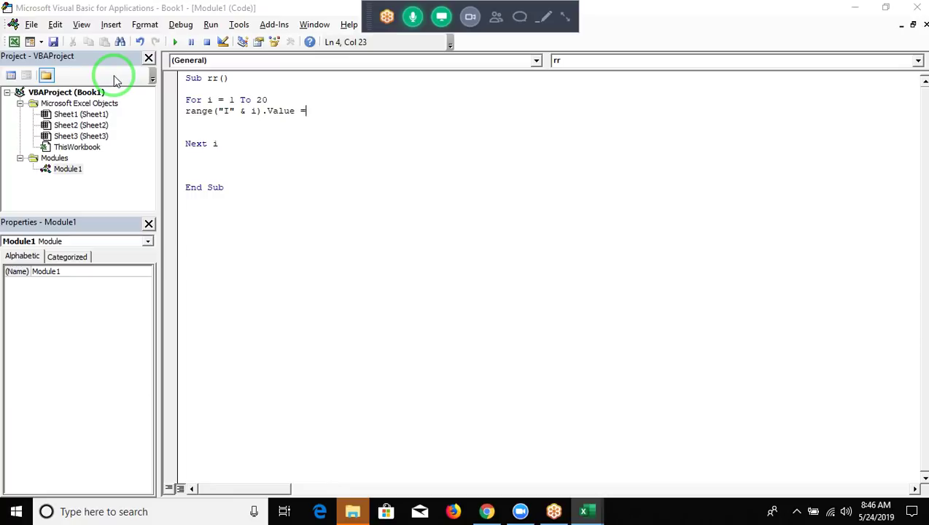
pyautogui.write('range("h" & ')
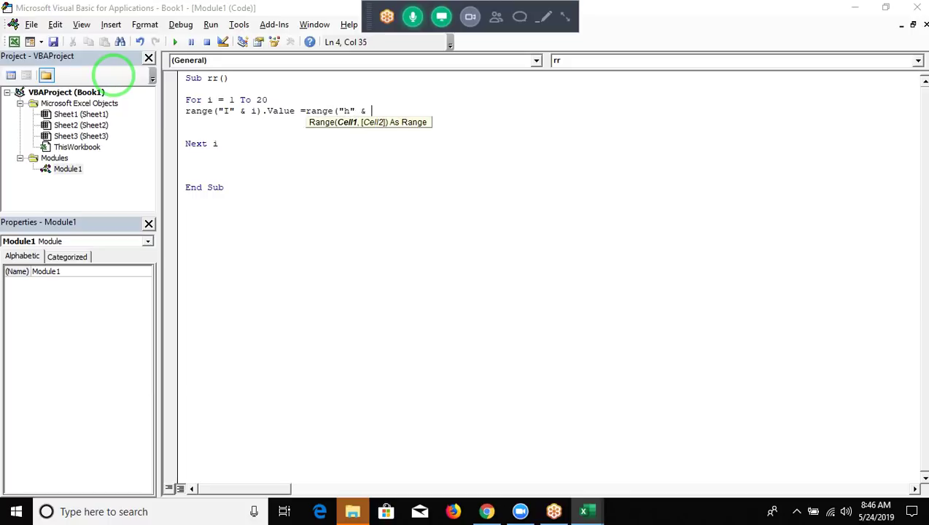
pyautogui.write('i)')
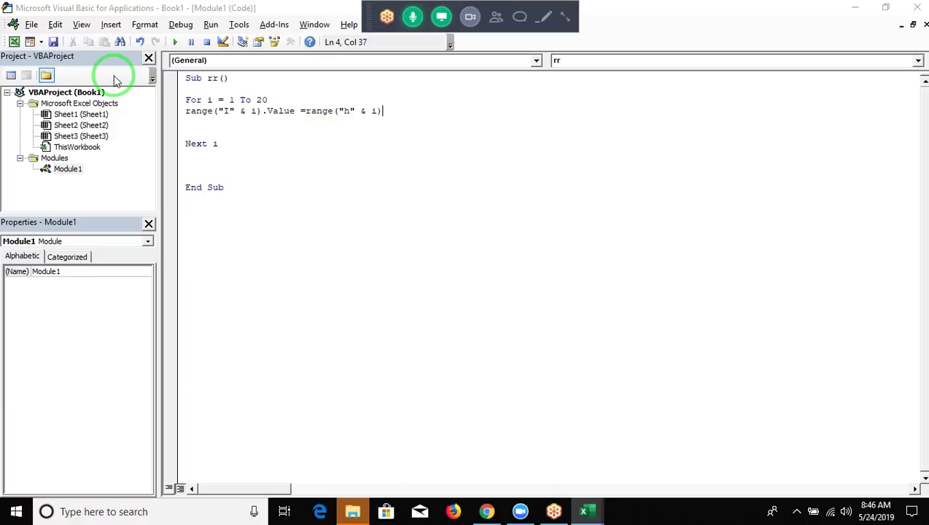
pyautogui.write('.hy')
# Complete the expression as Range("h" & i).Hyperlinks(1).Address using IntelliSense
pyautogui.press('Tab')
pyautogui.write('.a')
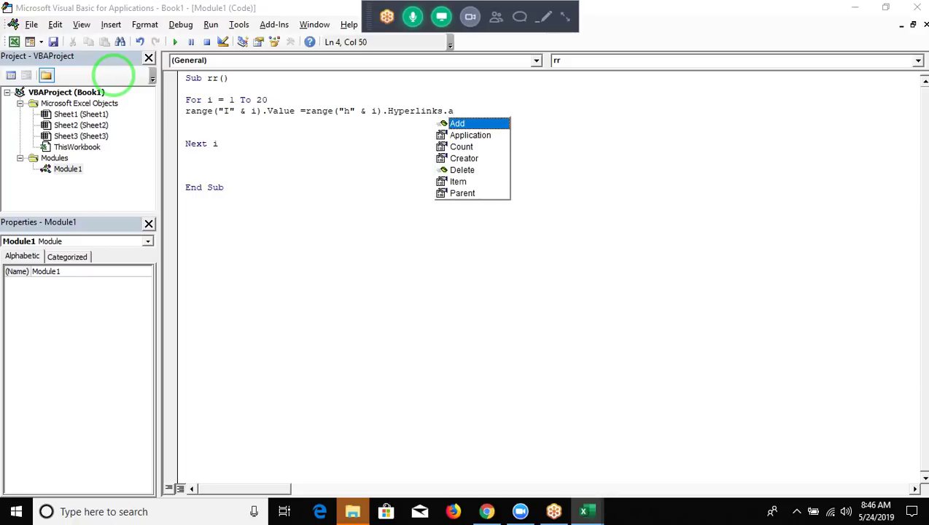
pyautogui.write('ddr')
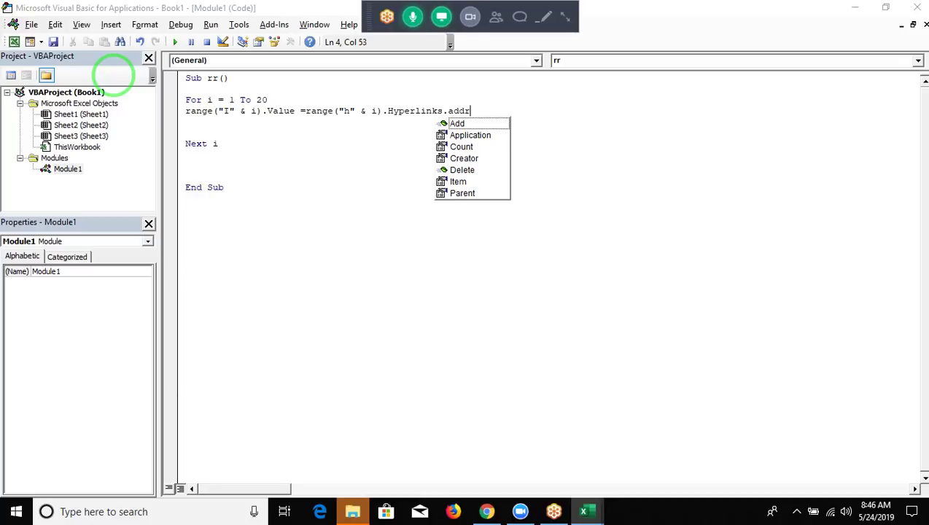
pyautogui.press('BackSpace')
pyautogui.press('BackSpace')
pyautogui.press('BackSpace')
pyautogui.press('BackSpace')
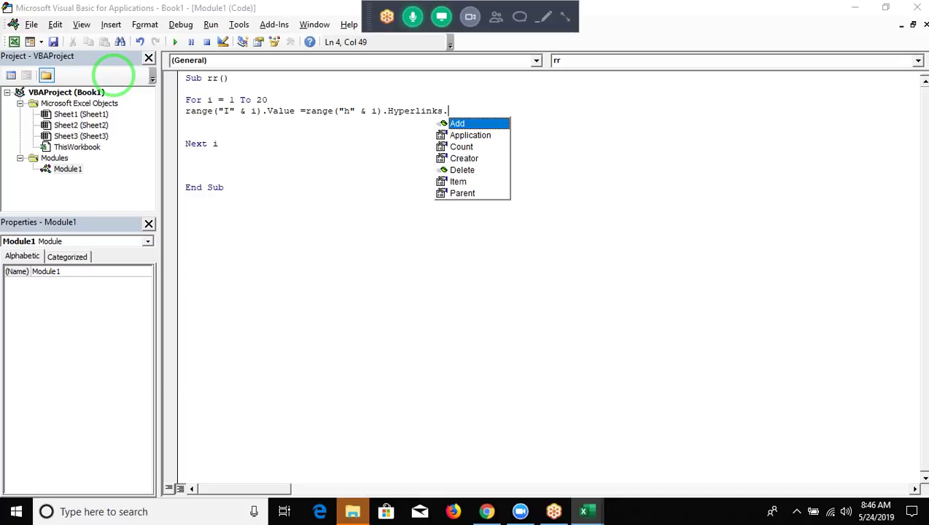
pyautogui.press('BackSpace')
pyautogui.write('(')
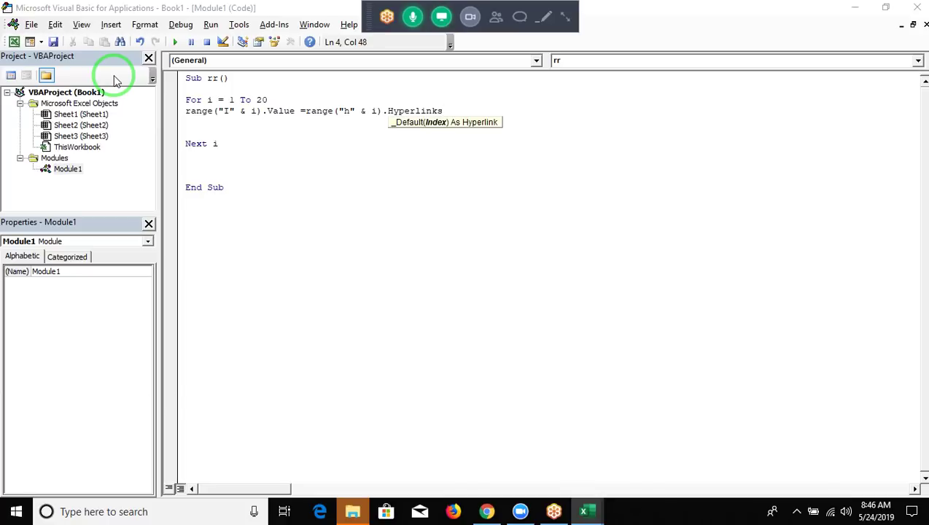
pyautogui.write('1)')
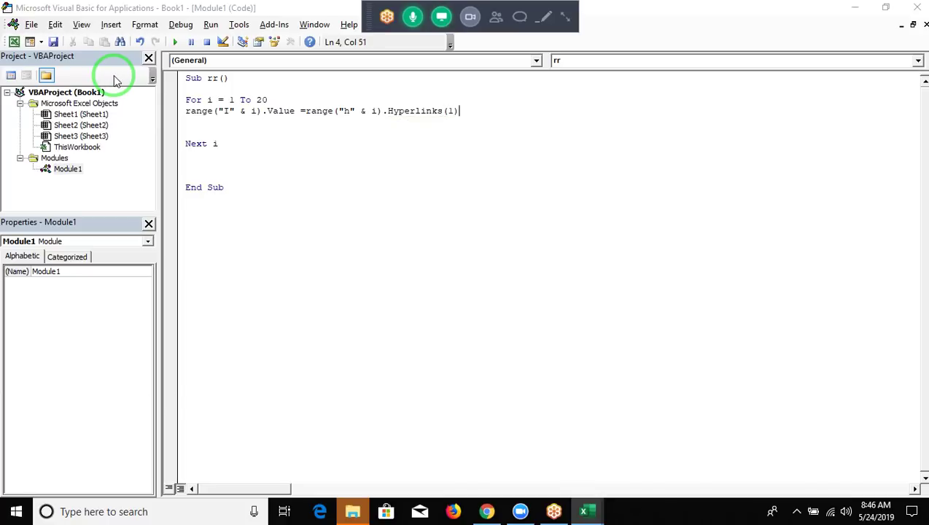
pyautogui.write('.ad')
pyautogui.press('Tab')
pyautogui.press('Down')
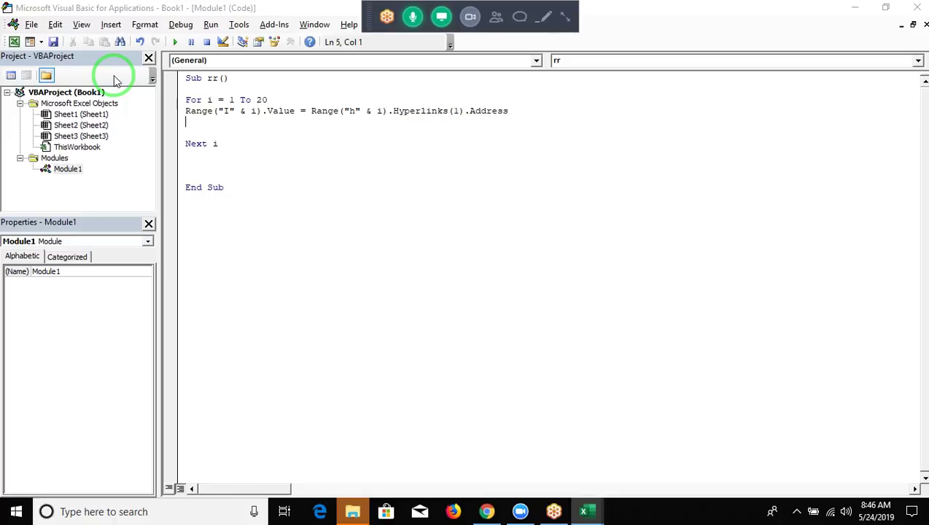
# Run rr, end the error, change Hyperlinks(1) to Hyperlinks(0), and rerun, getting Subscript out of range
pyautogui.click(174, 42)
pyautogui.click(437, 243)
pyautogui.doubleClick(456, 111)
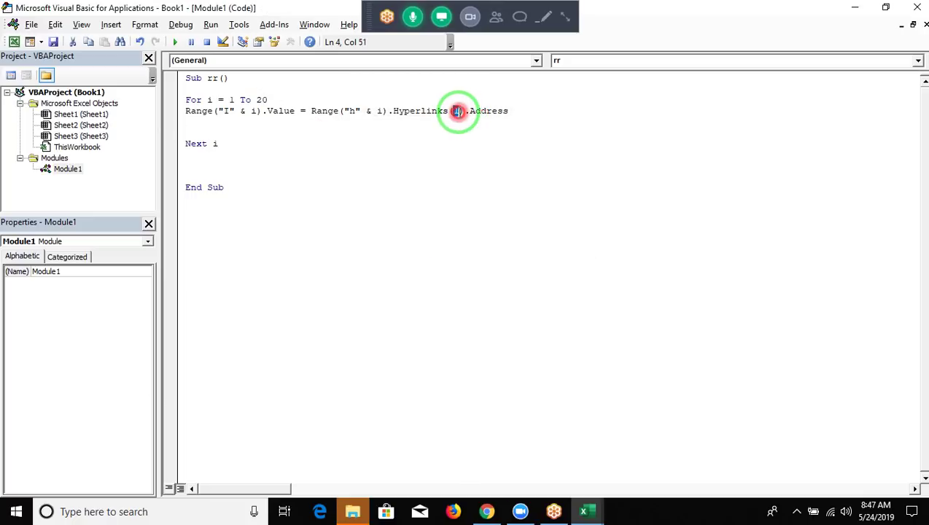
pyautogui.write('0')
pyautogui.click(375, 133)
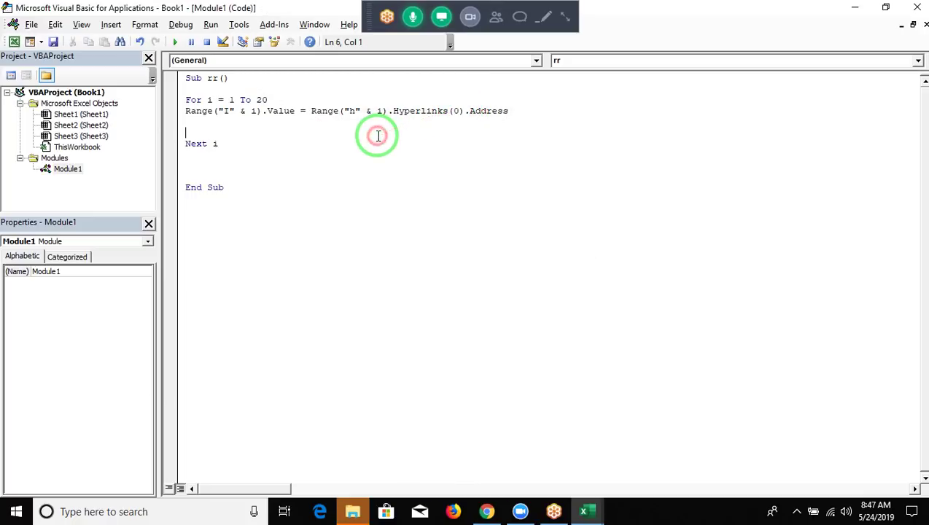
pyautogui.click(176, 42)
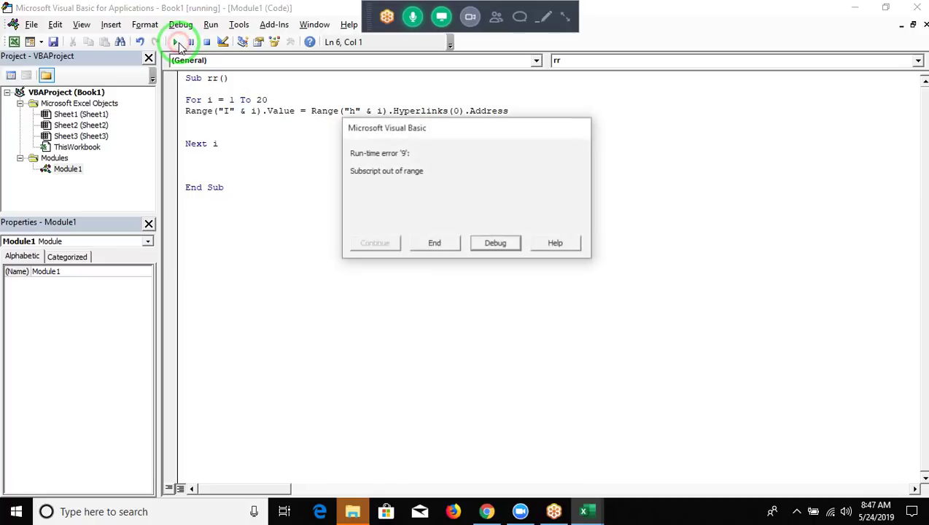
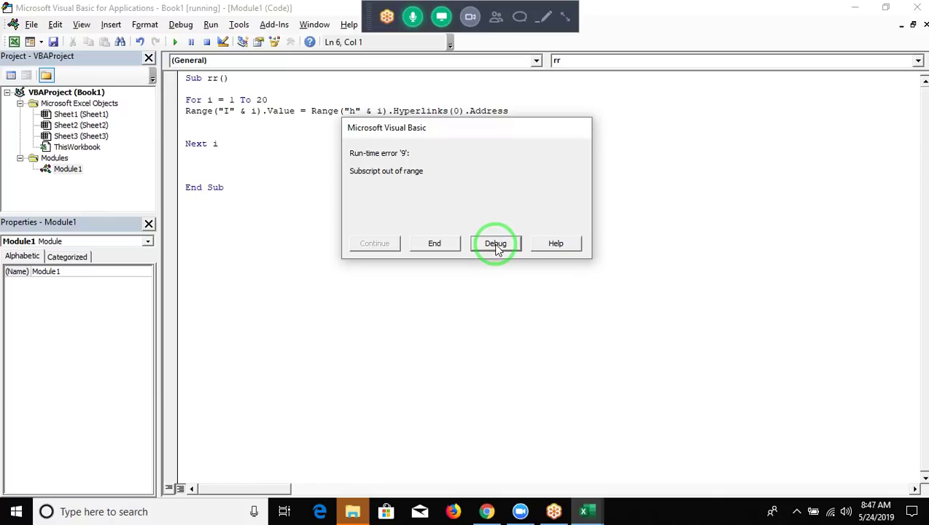
# Debug the subscript-out-of-range error and inspect the addresses in I1:I19 on the worksheet
pyautogui.click(496, 246)
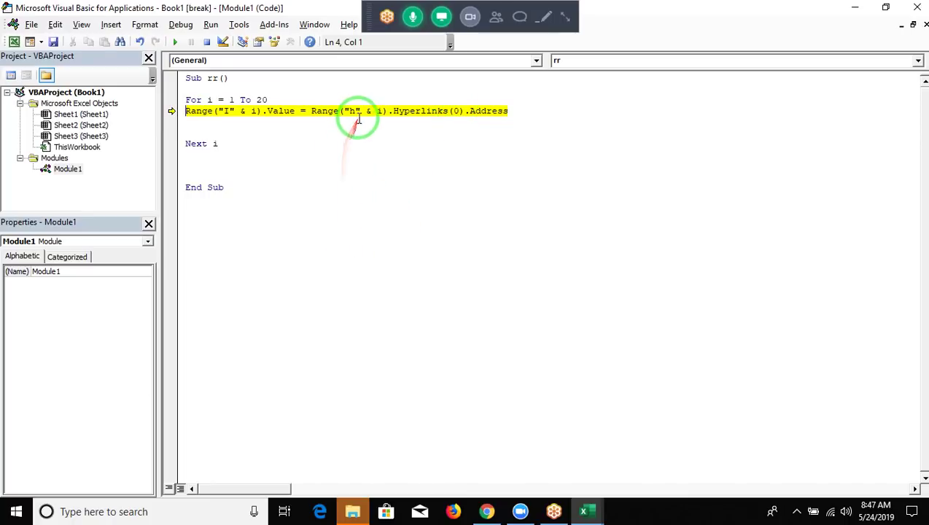
pyautogui.hotkey('alt', 'F11')
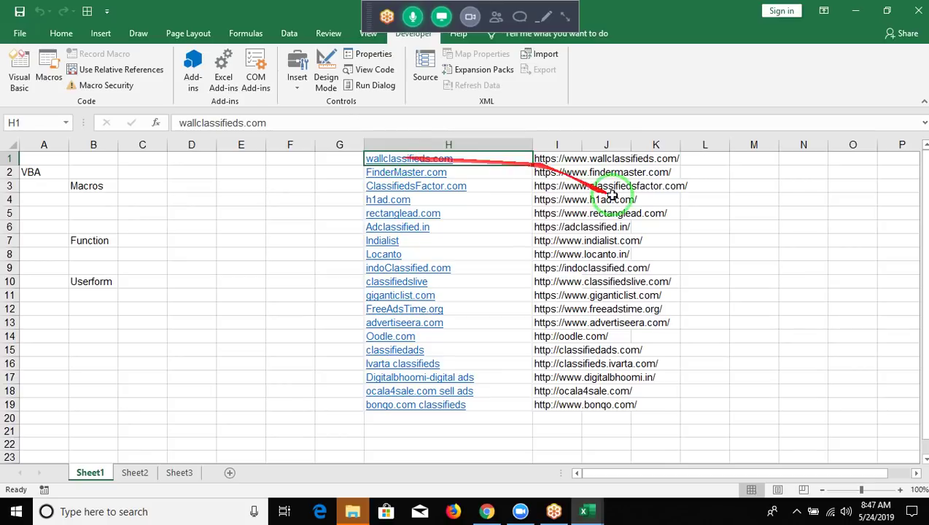
pyautogui.moveTo(564, 166); pyautogui.dragTo(563, 404)
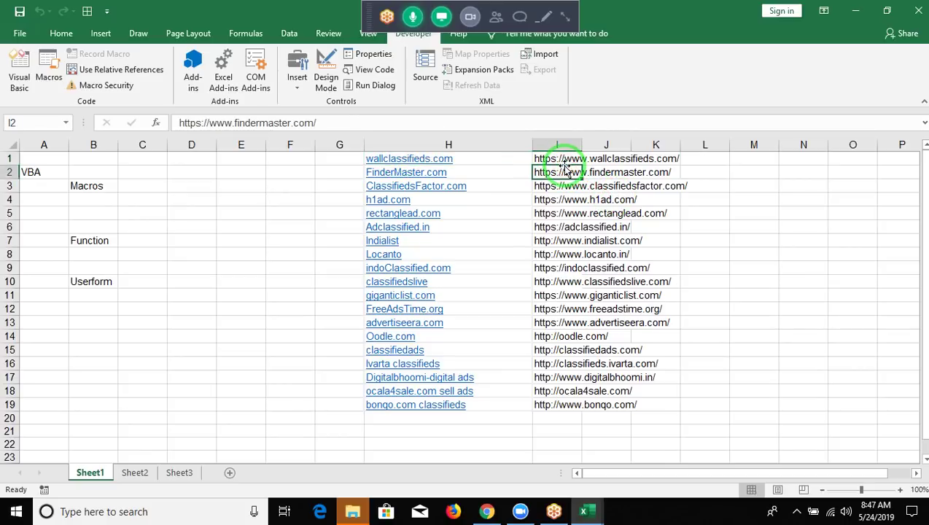
pyautogui.moveTo(563, 166); pyautogui.dragTo(563, 404)
pyautogui.hotkey('alt', 'F11')
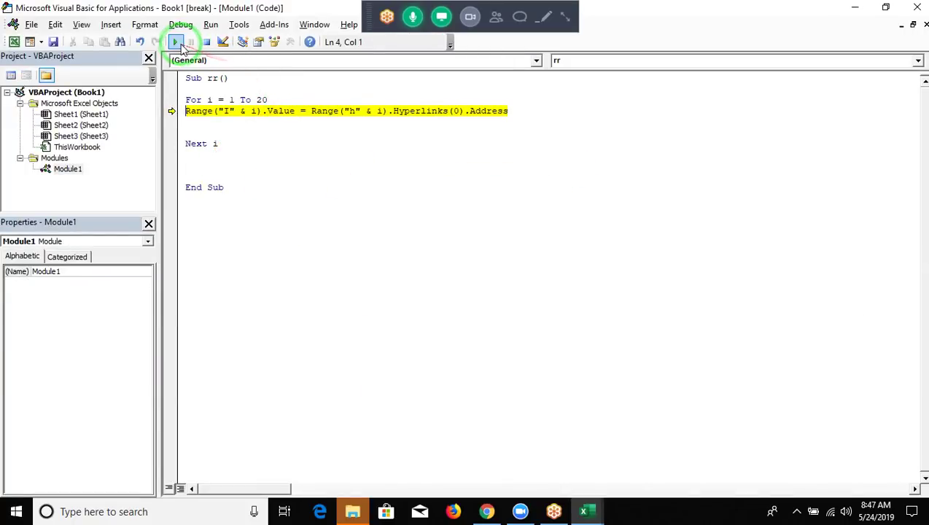
# Resume the paused rr macro, then end it after the error recurs
pyautogui.click(176, 44)
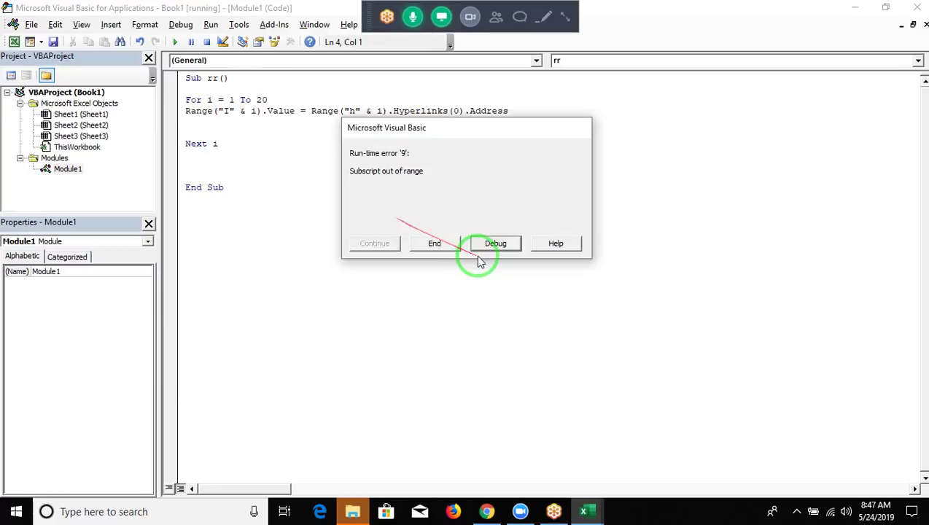
pyautogui.click(443, 244)
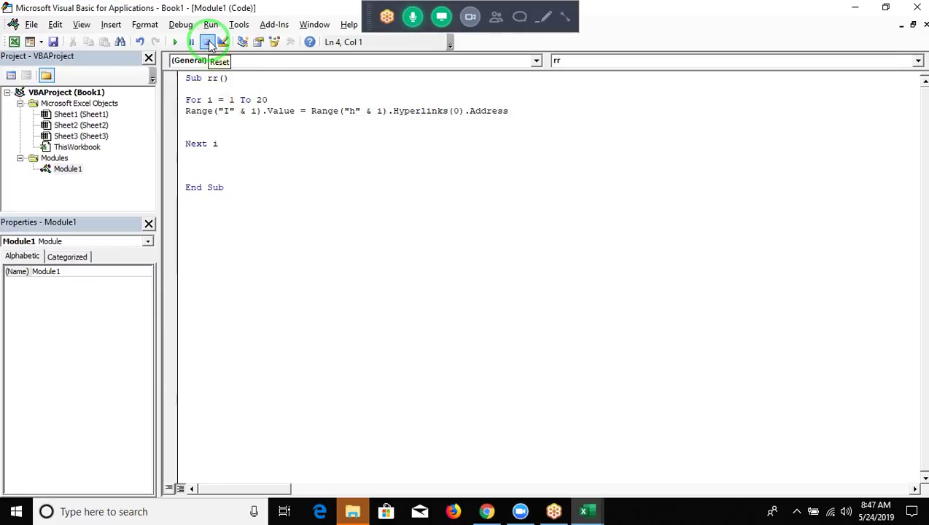
pyautogui.click(371, 133)
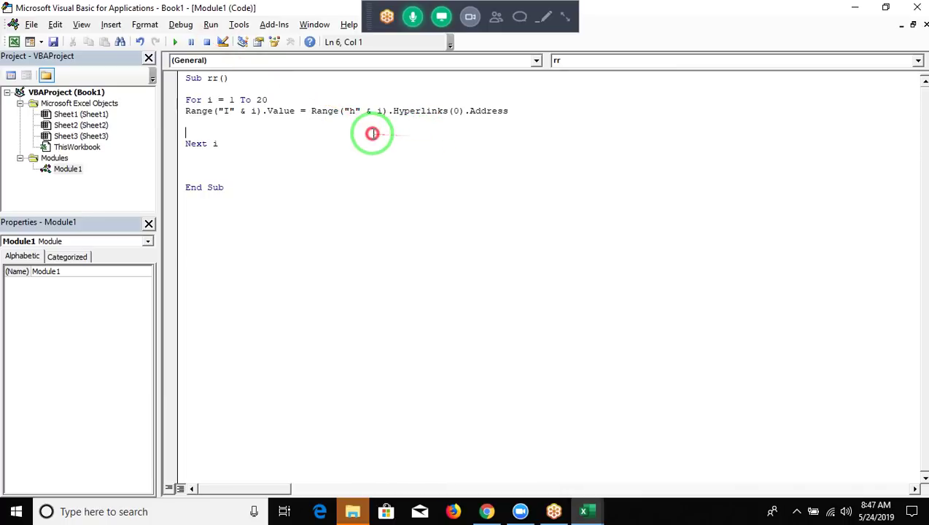
pyautogui.click(333, 175)
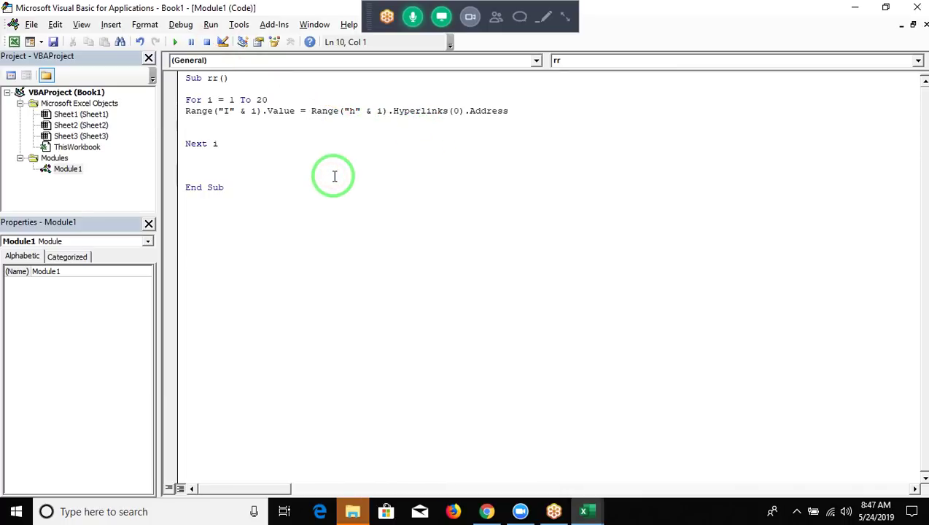
pyautogui.press('Up')
pyautogui.press('Up')
pyautogui.press('Up')
pyautogui.hotkey('alt', 'F11')
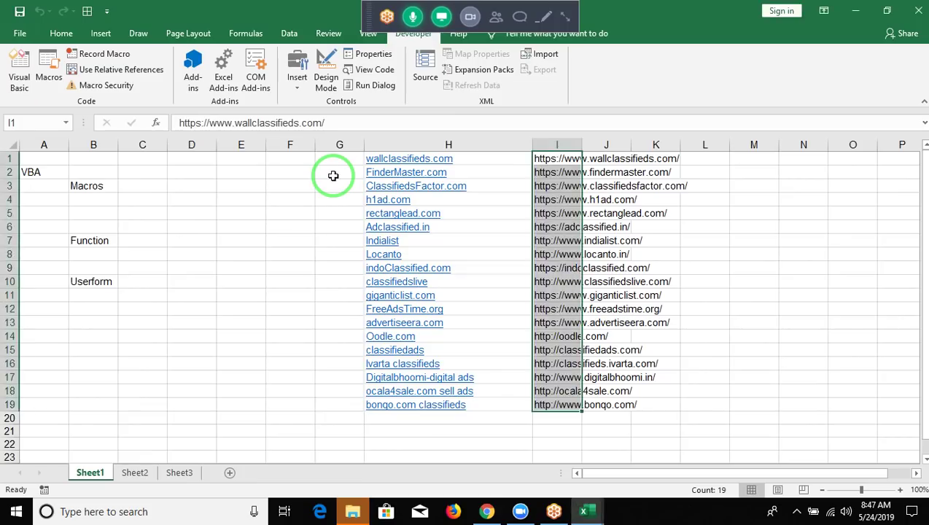
# Rerun rr from the Macros list and check the addresses filled down column I
pyautogui.click(48, 79)
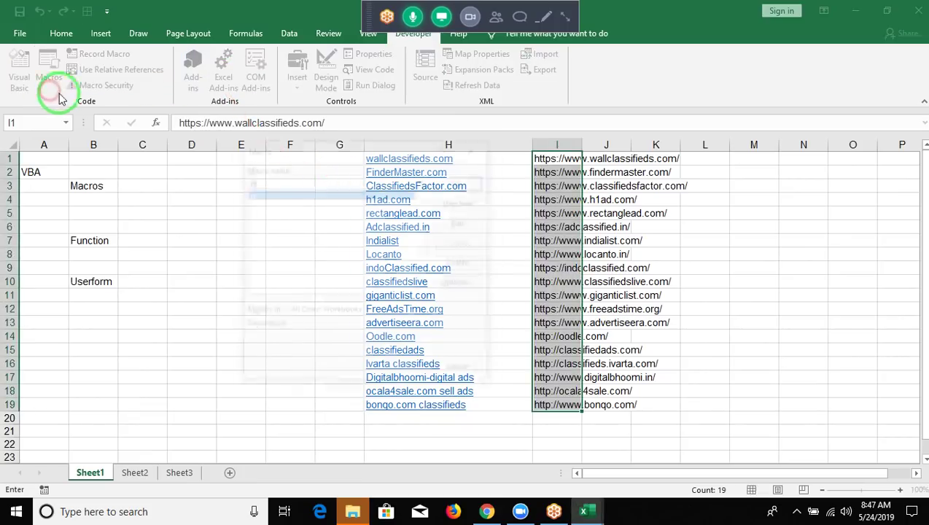
pyautogui.click(446, 181)
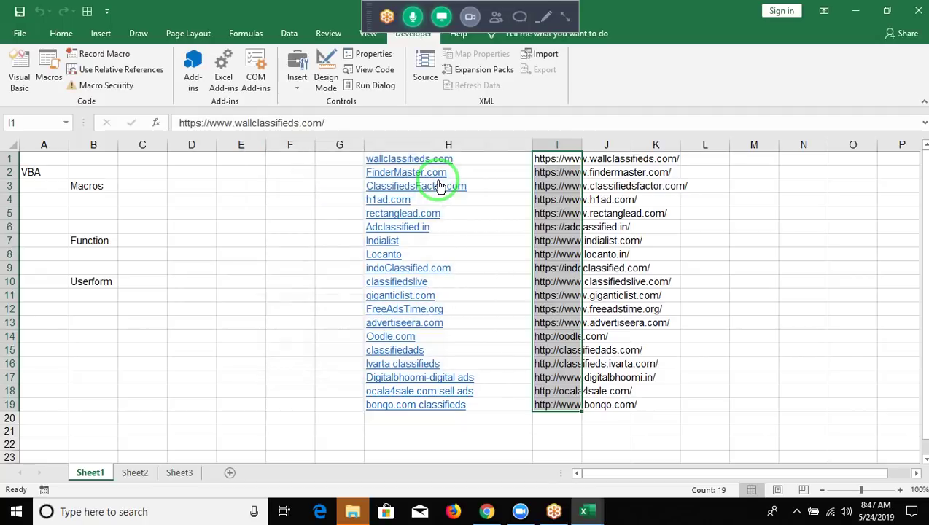
pyautogui.click(535, 158)
pyautogui.hotkey('ctrl', 'Down')
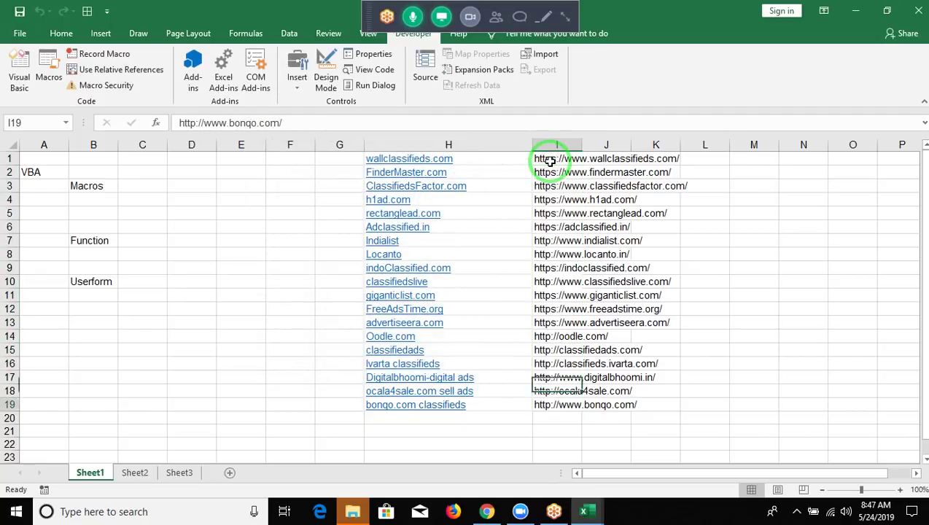
pyautogui.click(548, 161)
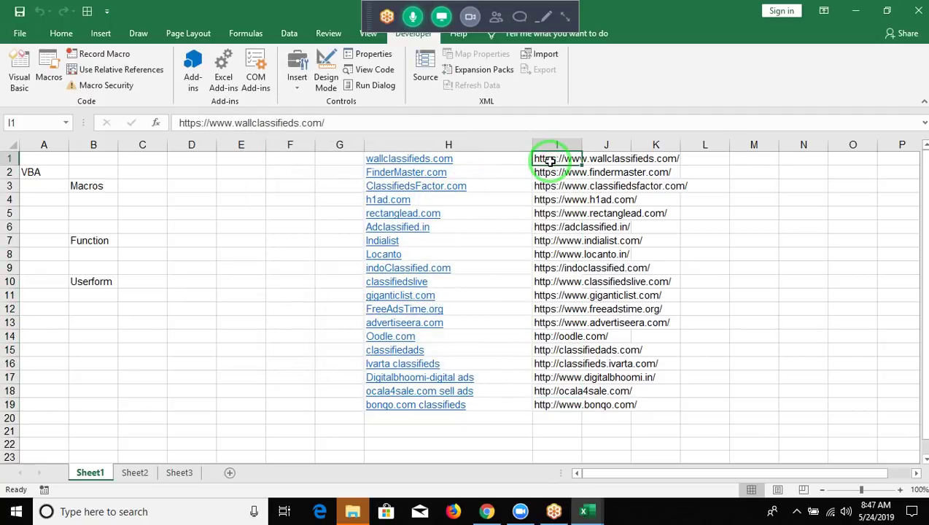
pyautogui.press('alt')
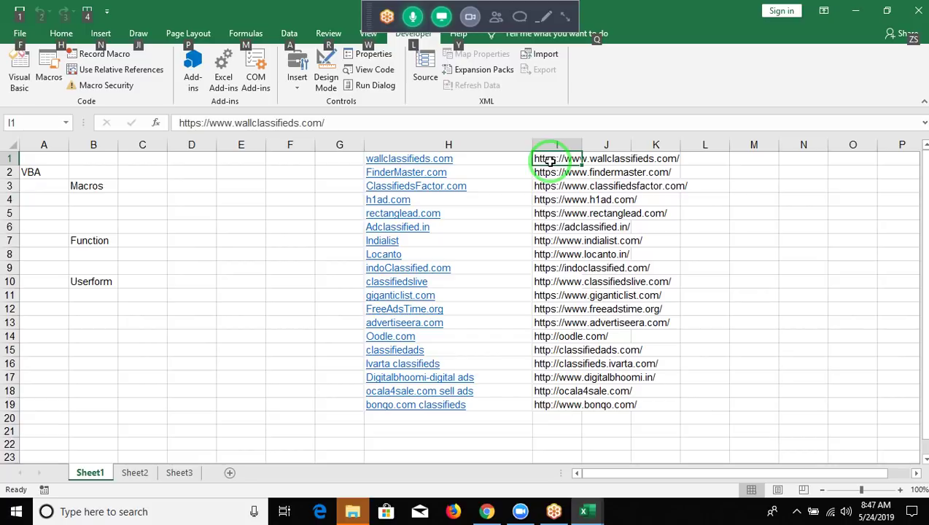
pyautogui.hotkey('alt', 'F11')
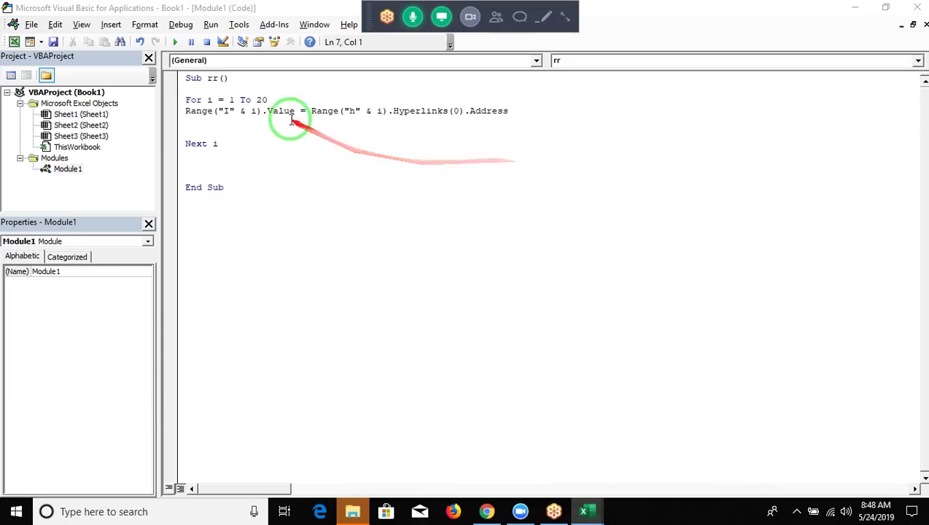
# Change the loop to For i = 1 To 19 and rerun rr, which stops on an error
pyautogui.click(261, 100)
pyautogui.write('19')
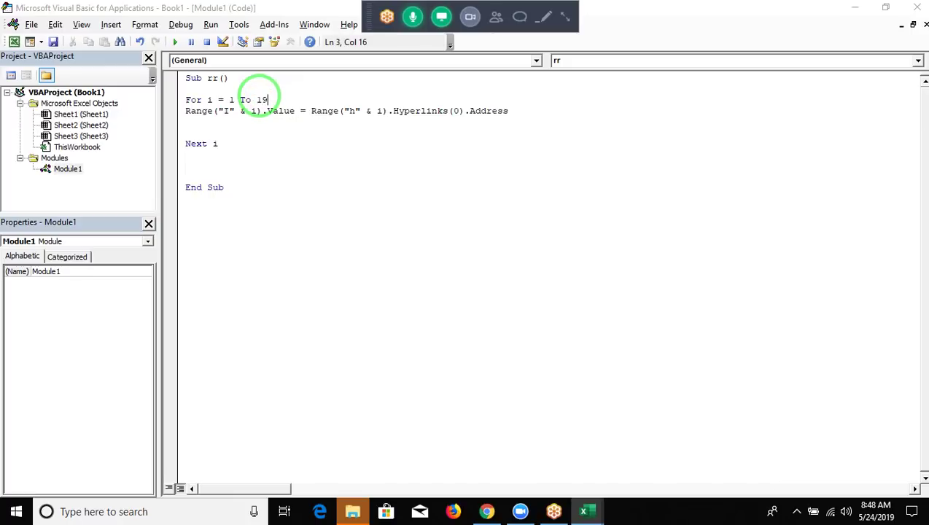
pyautogui.click(280, 130)
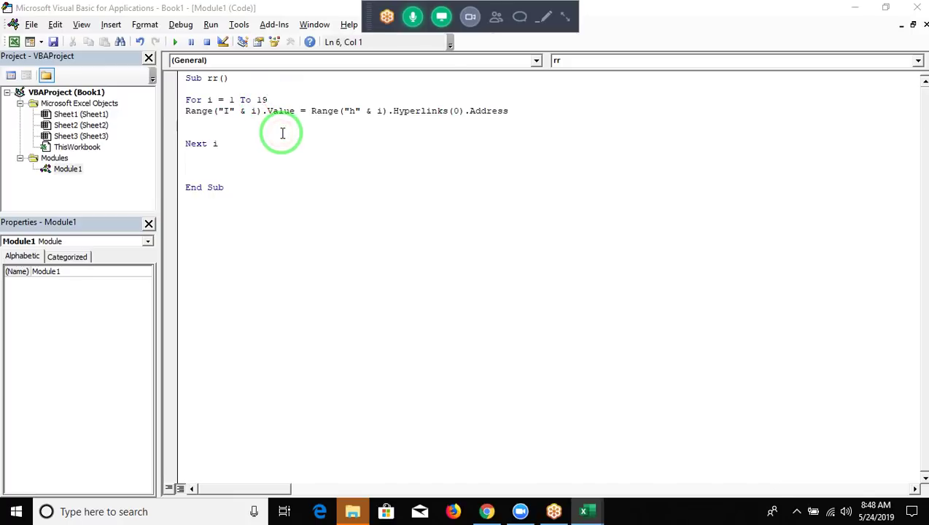
pyautogui.press('F5')
pyautogui.hotkey('alt', 'F11')
pyautogui.hotkey('alt', 'Tab')
pyautogui.click(177, 42)
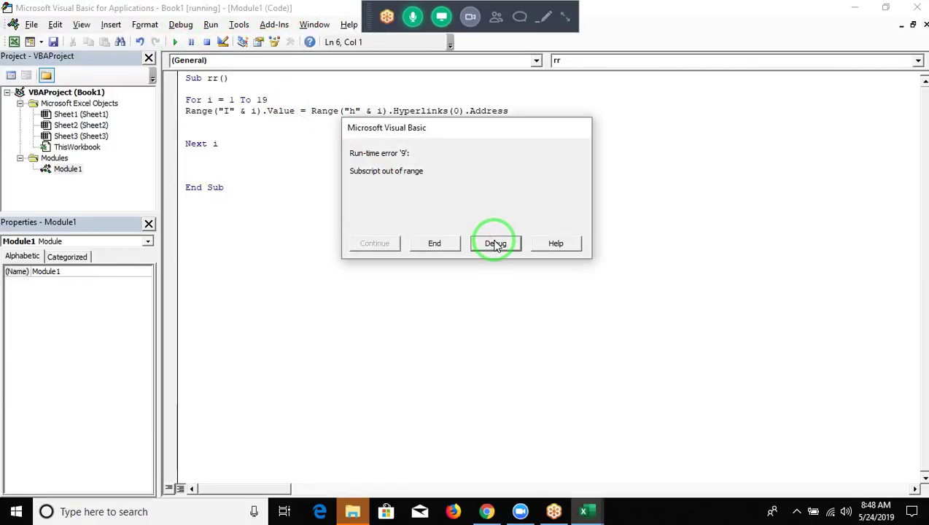
pyautogui.click(495, 243)
# Clear the addresses from column I, then resume and stop the macro after the error
pyautogui.hotkey('alt', 'Tab')
pyautogui.hotkey('ctrl', 'shift', 'Down')
pyautogui.press('Delete')
pyautogui.hotkey('alt', 'Tab')
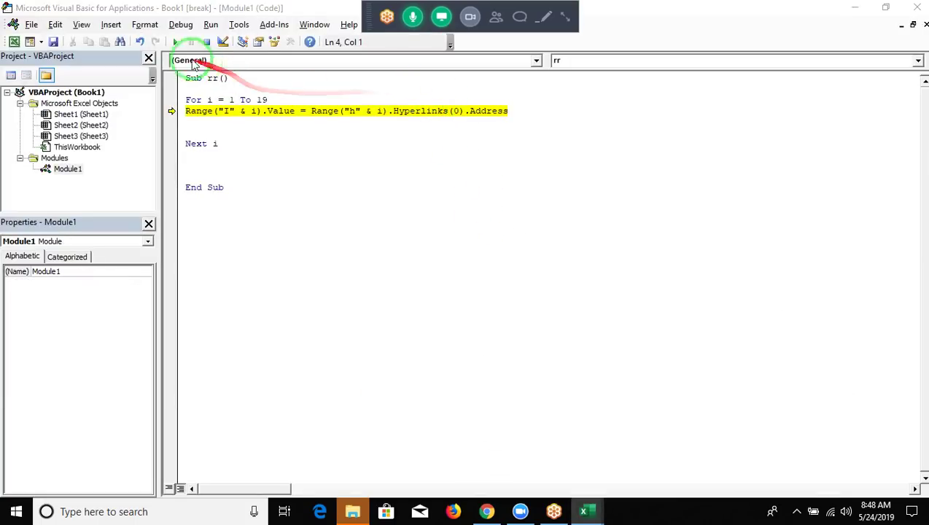
pyautogui.click(175, 42)
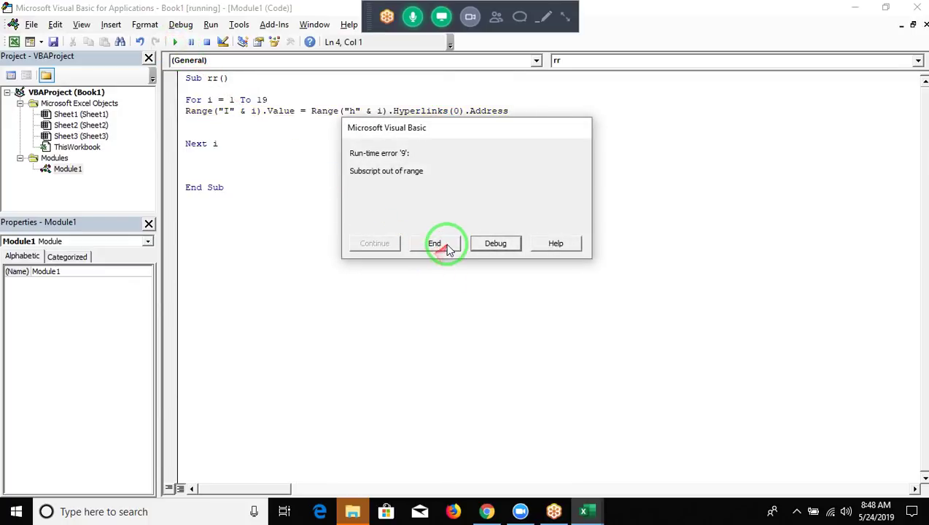
pyautogui.click(430, 248)
pyautogui.hotkey('alt', 'F11')
pyautogui.hotkey('alt', 'F11')
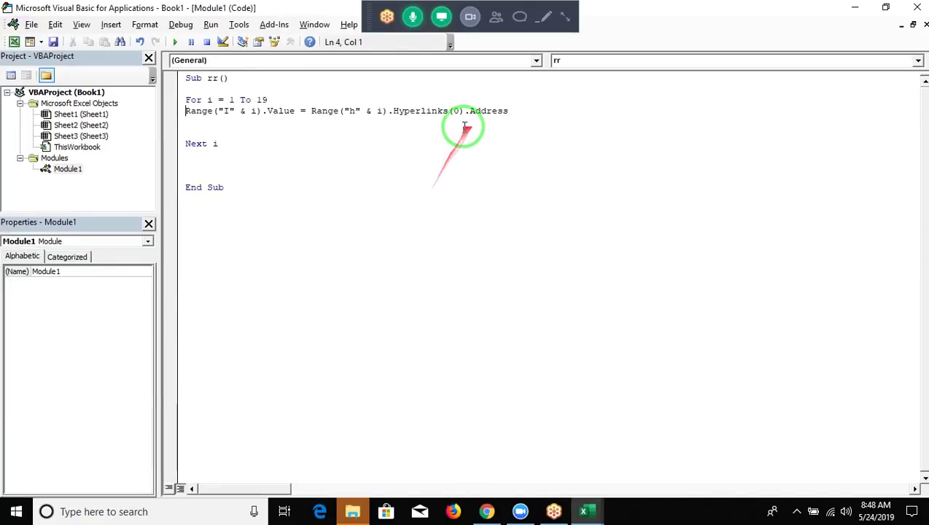
# Change Hyperlinks(0) to Hyperlinks(1) and rerun rr, checking column I on the worksheet
pyautogui.doubleClick(456, 111)
pyautogui.write('1')
pyautogui.click(440, 135)
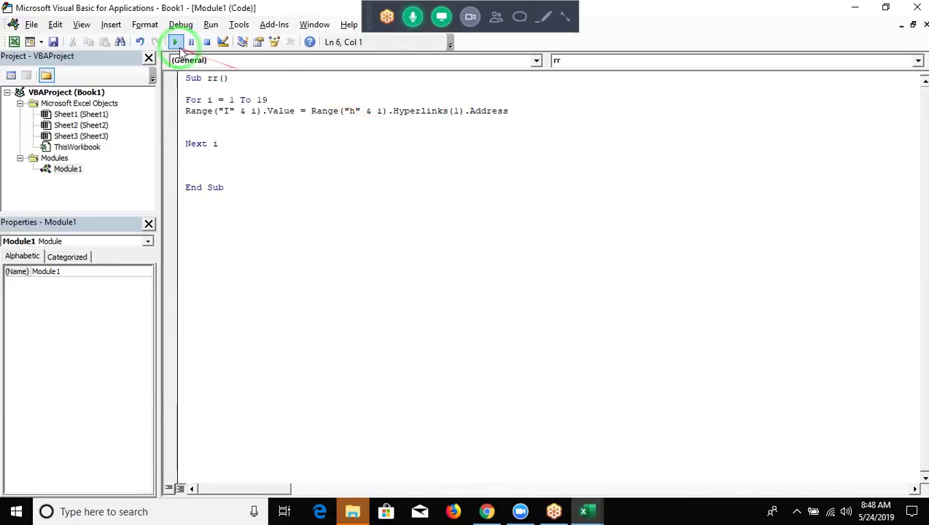
pyautogui.click(175, 42)
pyautogui.hotkey('alt', 'F11')
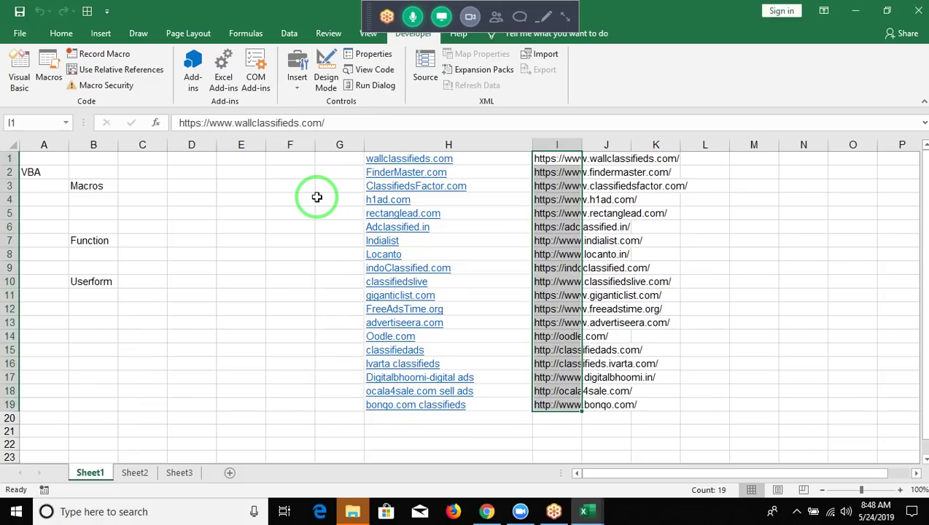
pyautogui.hotkey('alt', 'F11')
pyautogui.press('Down')
# Write a URL function taking a Range argument that returns its Hyperlinks(1).Address
pyautogui.click(318, 197)
pyautogui.write('function URL(')
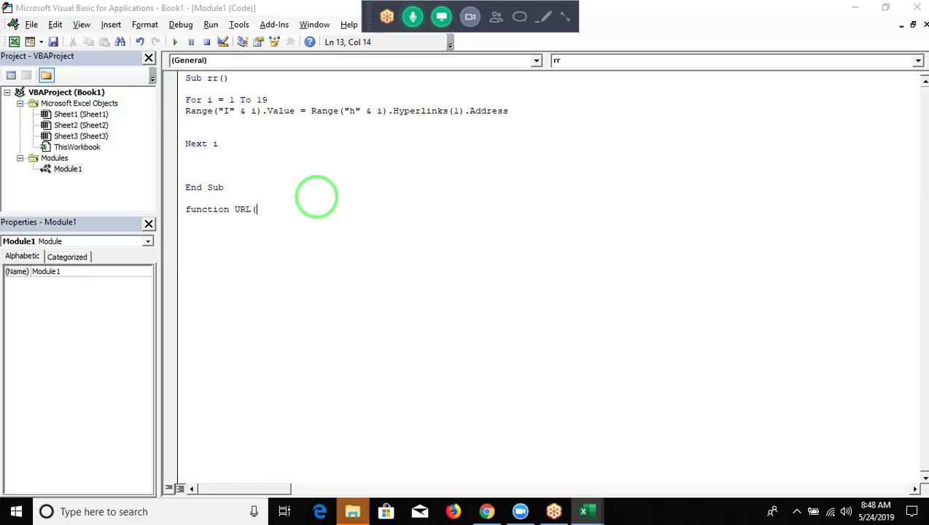
pyautogui.write('s r')
pyautogui.press('Tab')
pyautogui.press('Return')
pyautogui.press('Return')
pyautogui.press('Return')
pyautogui.press('Up')
pyautogui.write('URL=n')
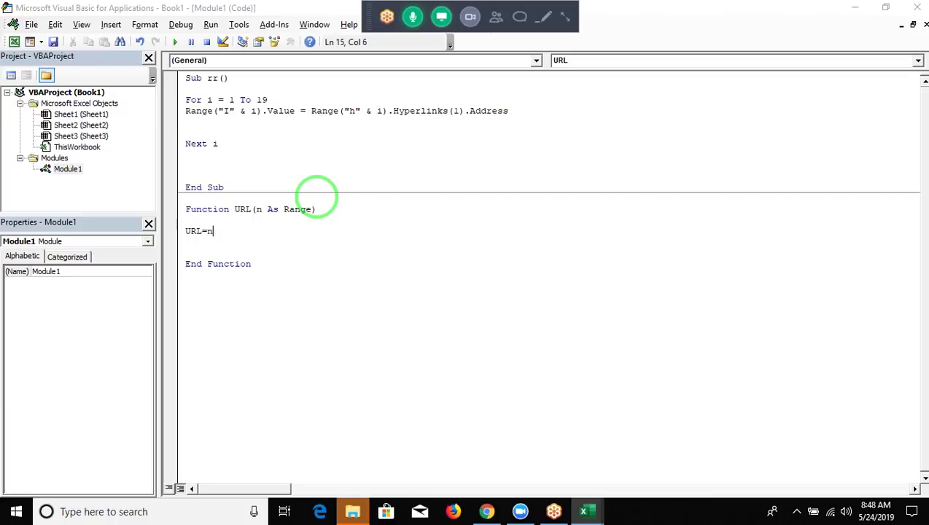
pyautogui.write('.')
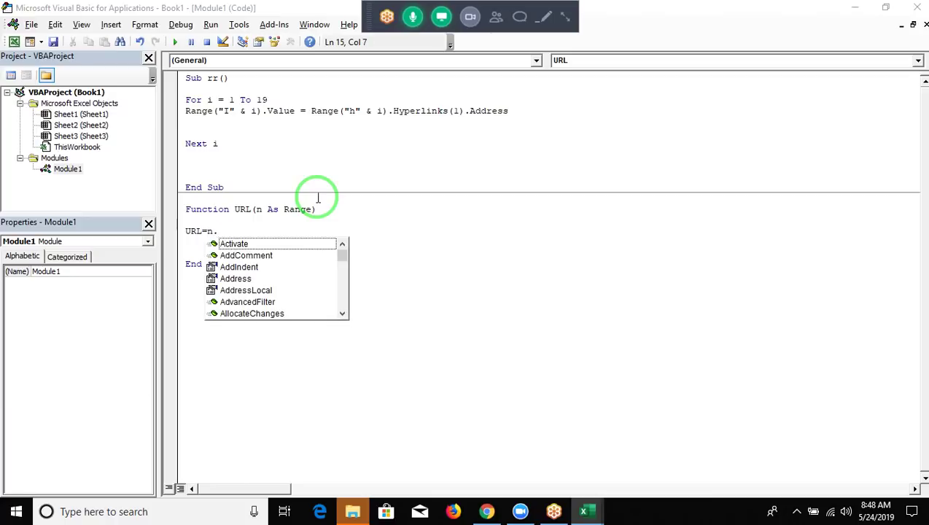
pyautogui.write('hy')
pyautogui.press('Tab')
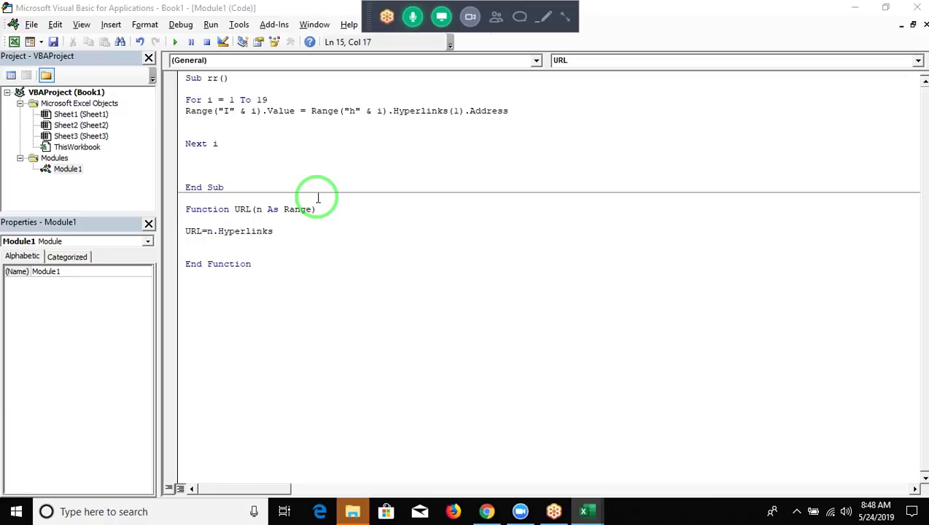
pyautogui.write('(1).')
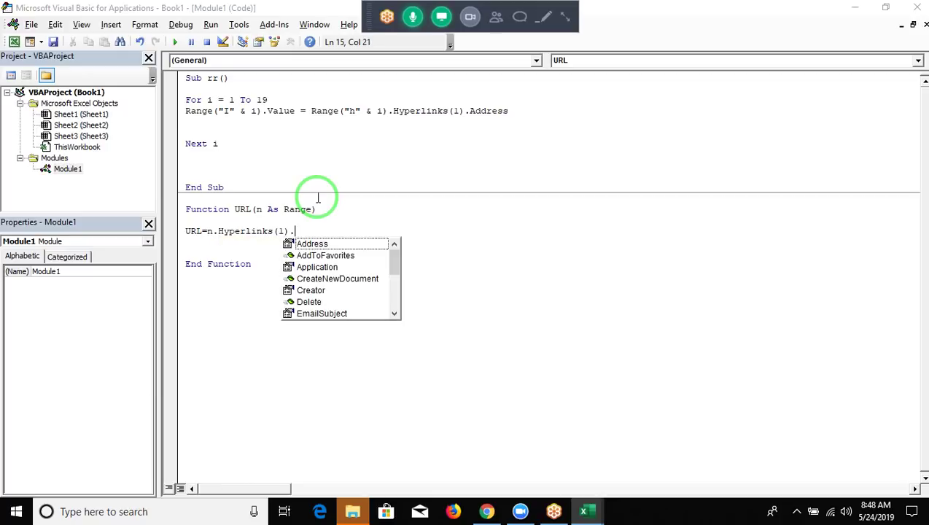
pyautogui.write('ad')
pyautogui.press('Tab')
pyautogui.press('Return')
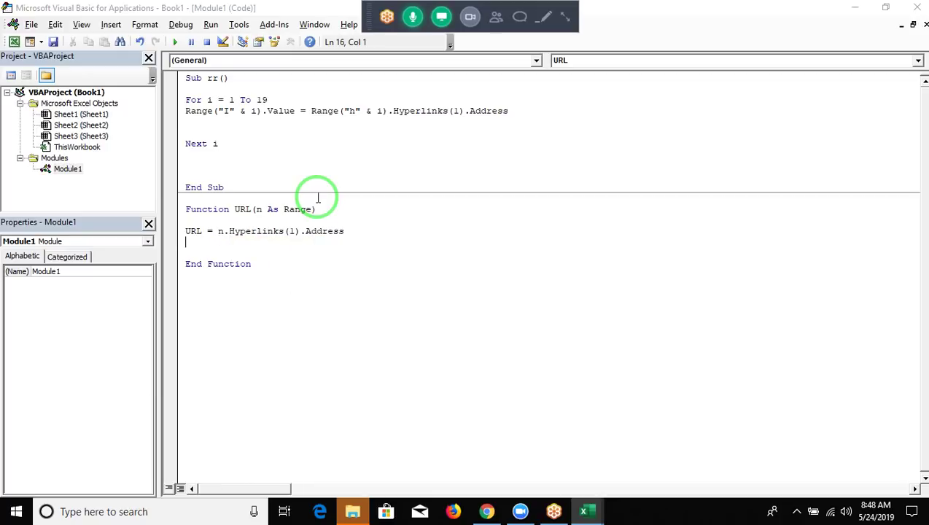
# Enter =URL(H1) in J1 and fill it down to J19
pyautogui.hotkey('alt', 'F11')
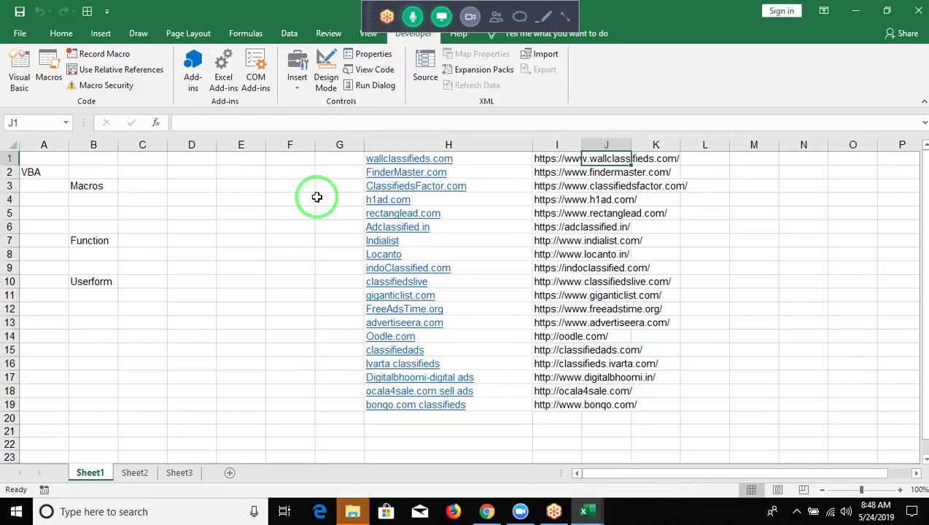
pyautogui.write('=ur')
pyautogui.press('Tab')
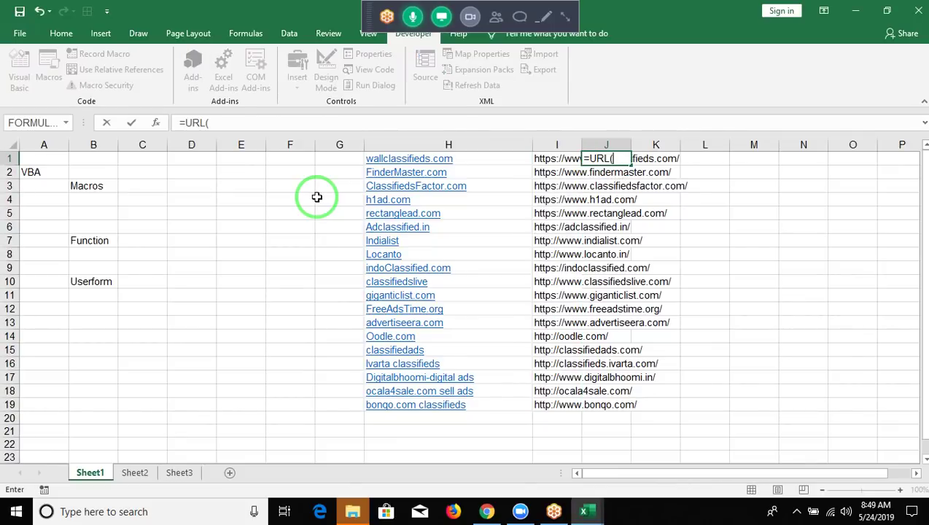
pyautogui.press('Left')
pyautogui.press('Left')
pyautogui.press('Left')
pyautogui.press('Right')
pyautogui.press('Return')
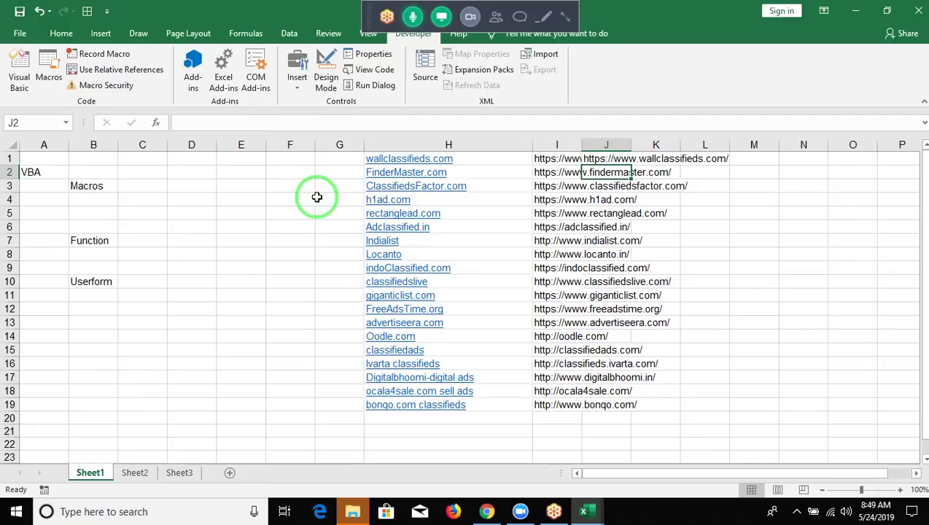
pyautogui.moveTo(316, 197); pyautogui.dragTo(600, 124)
pyautogui.click(603, 158)
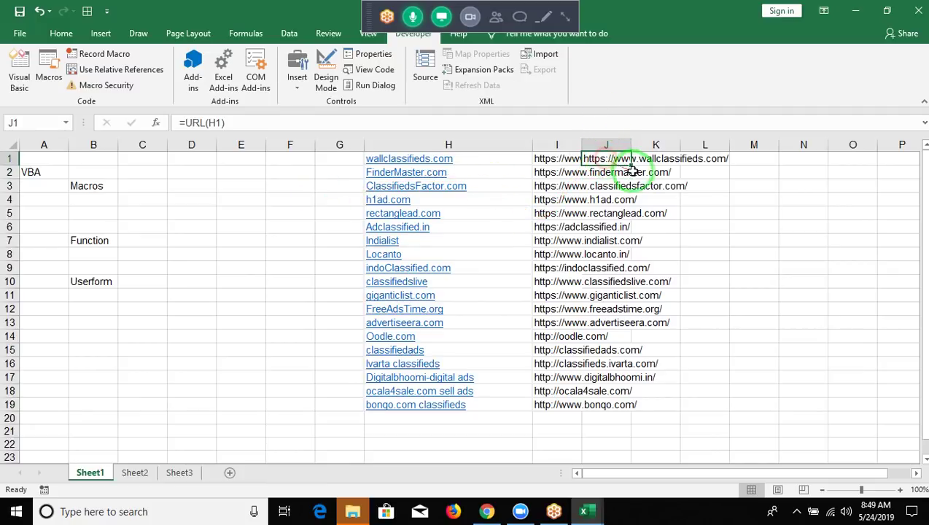
pyautogui.doubleClick(631, 164)
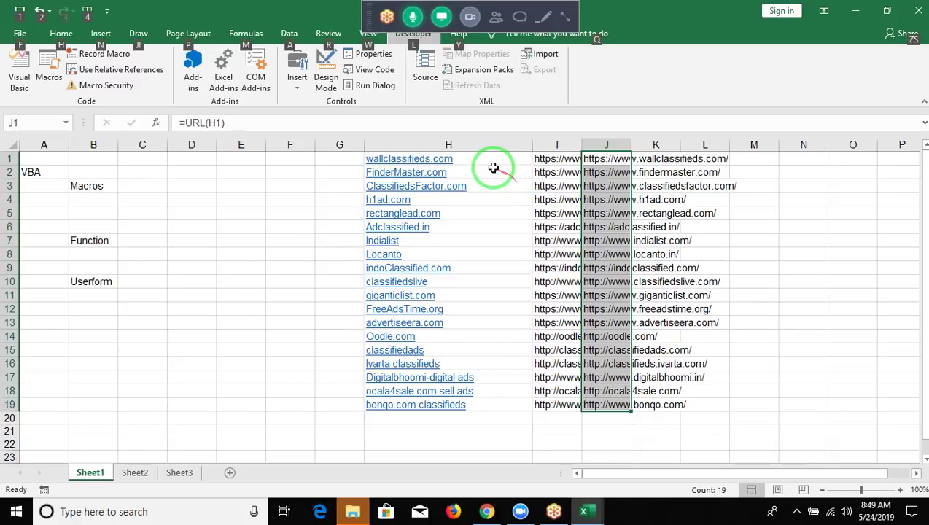
pyautogui.hotkey('alt', 'F11')
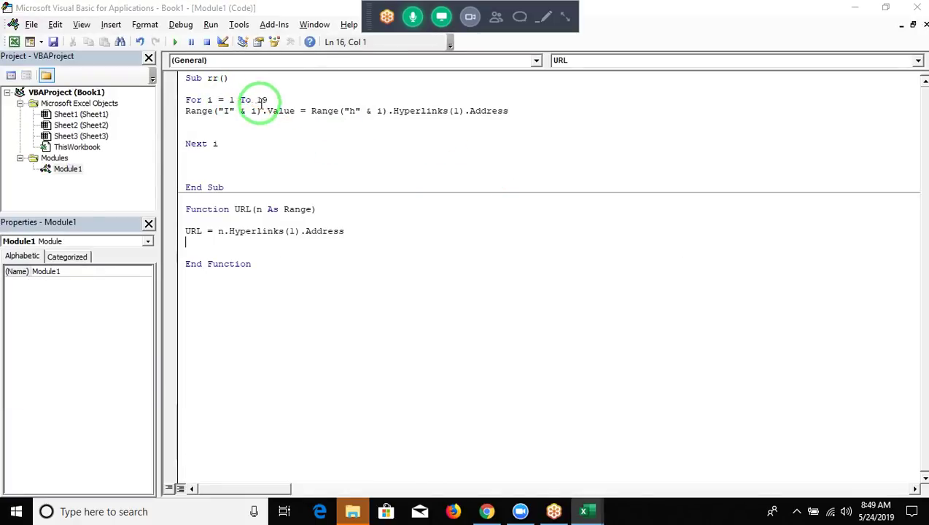
pyautogui.moveTo(268, 100)
pyautogui.mouseDown()
pyautogui.moveTo(227, 100)
pyautogui.moveTo(197, 120)
pyautogui.moveTo(250, 152)
pyautogui.mouseUp()
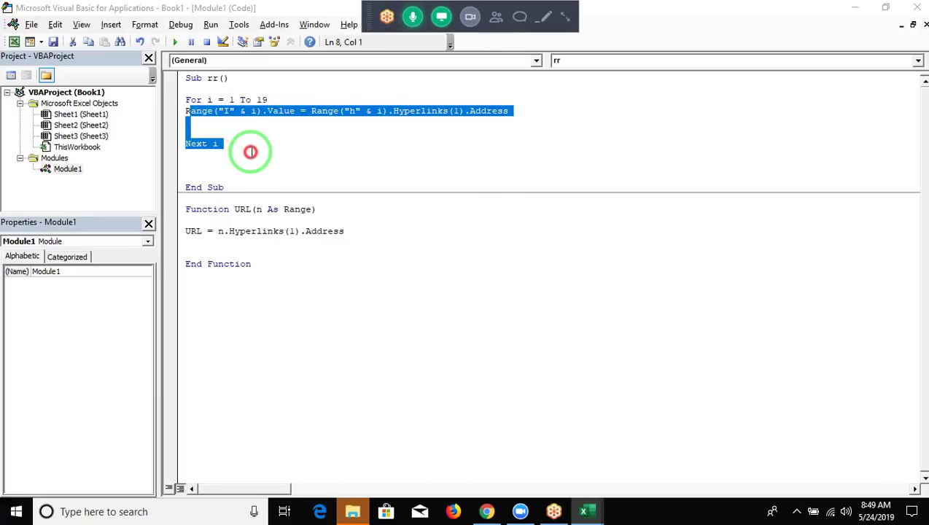
pyautogui.hotkey('alt', 'F11')
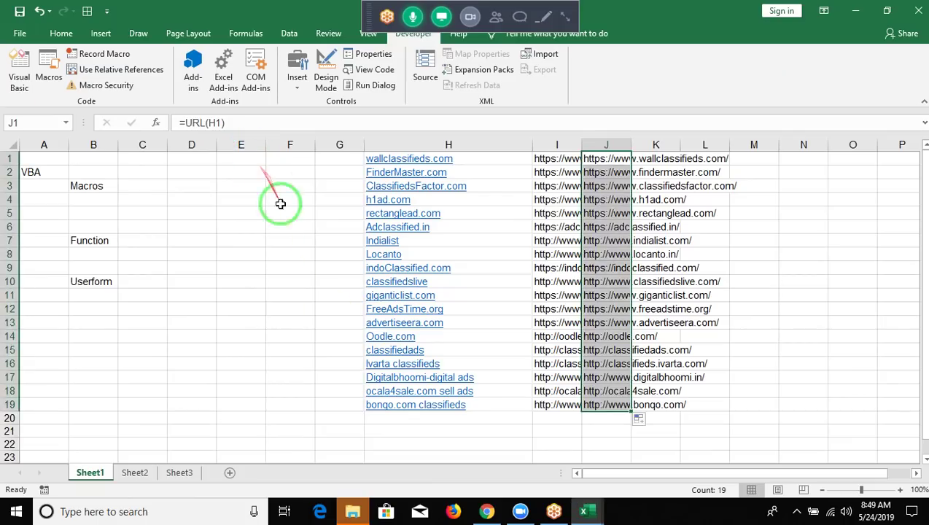
pyautogui.hotkey('alt', 'F11')
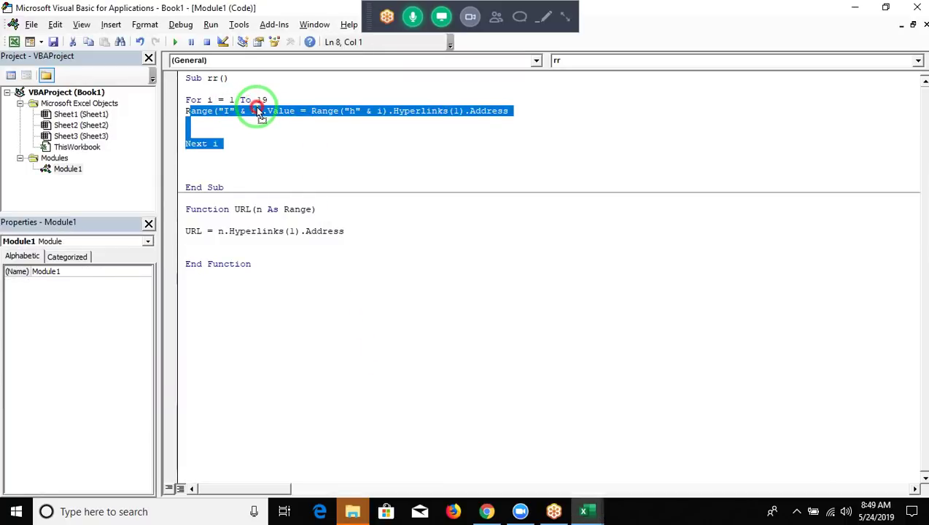
pyautogui.click(288, 146)
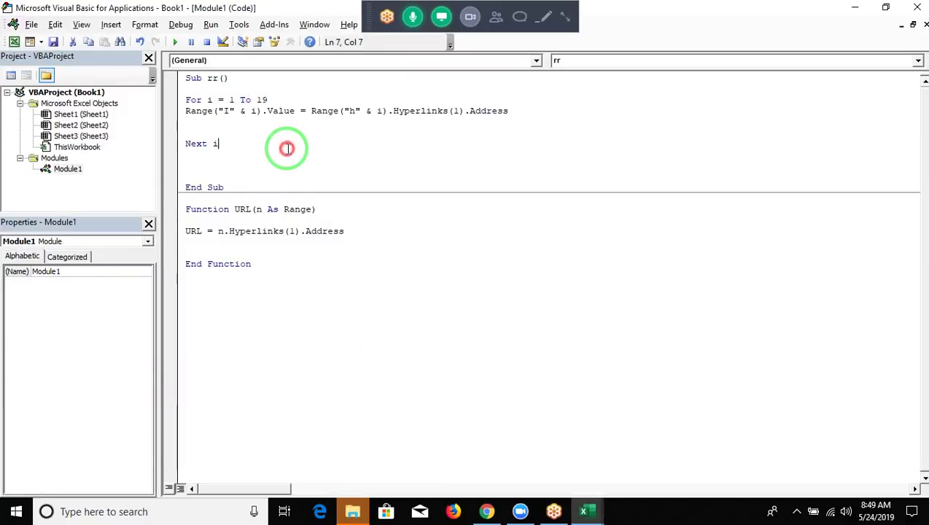
pyautogui.hotkey('alt', 'F11')
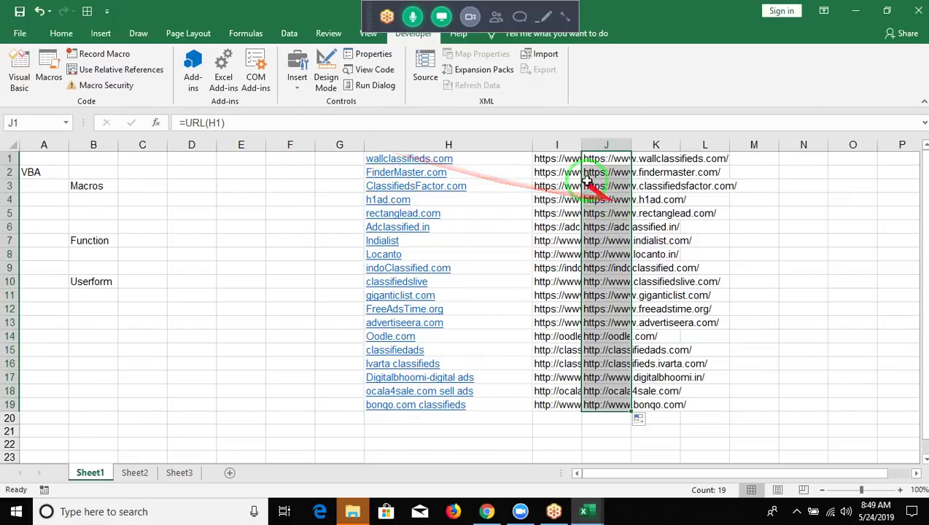
# Check I5, start a formula with = in H20, and expand the GoToMeeting control panel
pyautogui.click(558, 213)
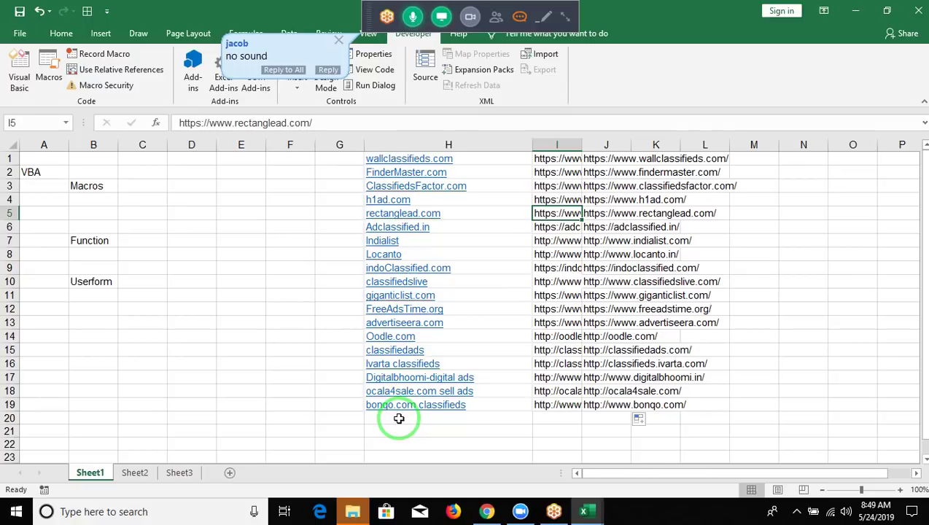
pyautogui.click(399, 417)
pyautogui.write('=')
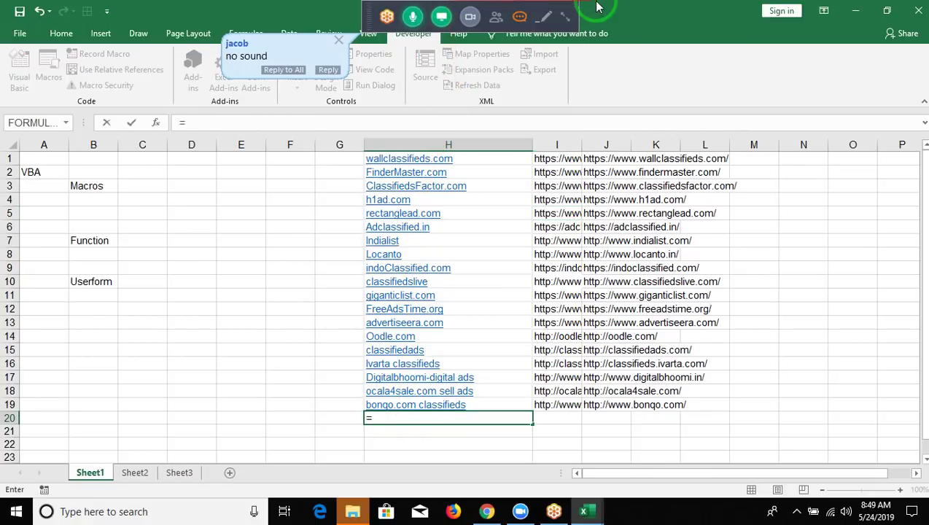
pyautogui.click(568, 18)
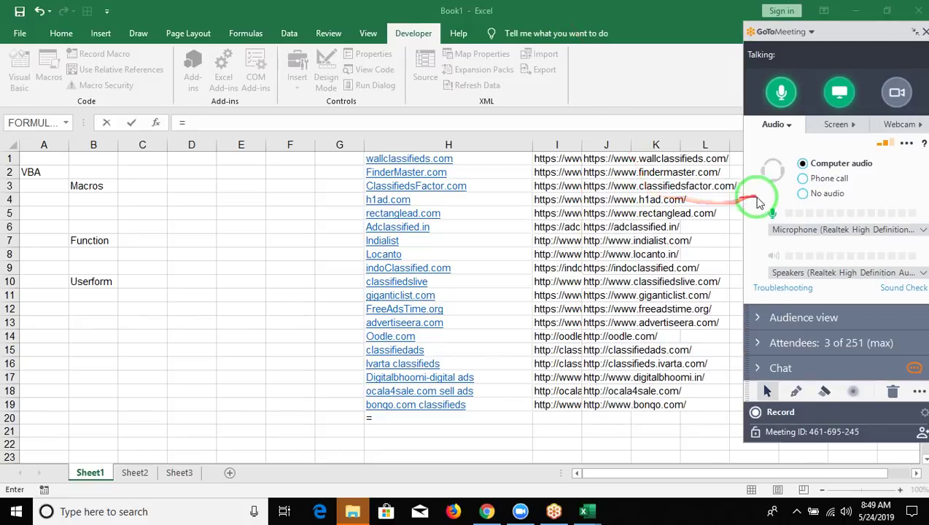
# Turn the meeting audio off and back to computer audio, keeping the same microphone
pyautogui.click(797, 241)
pyautogui.click(797, 241)
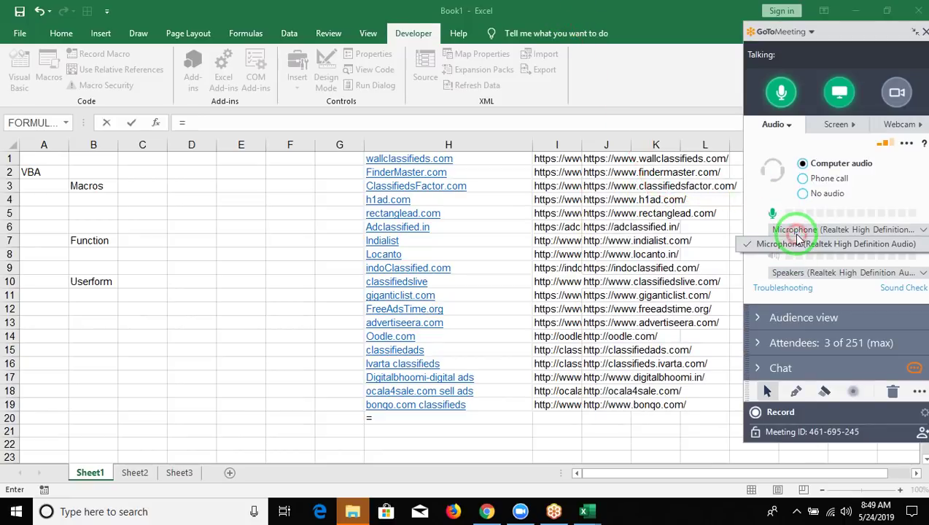
pyautogui.click(797, 240)
pyautogui.click(803, 194)
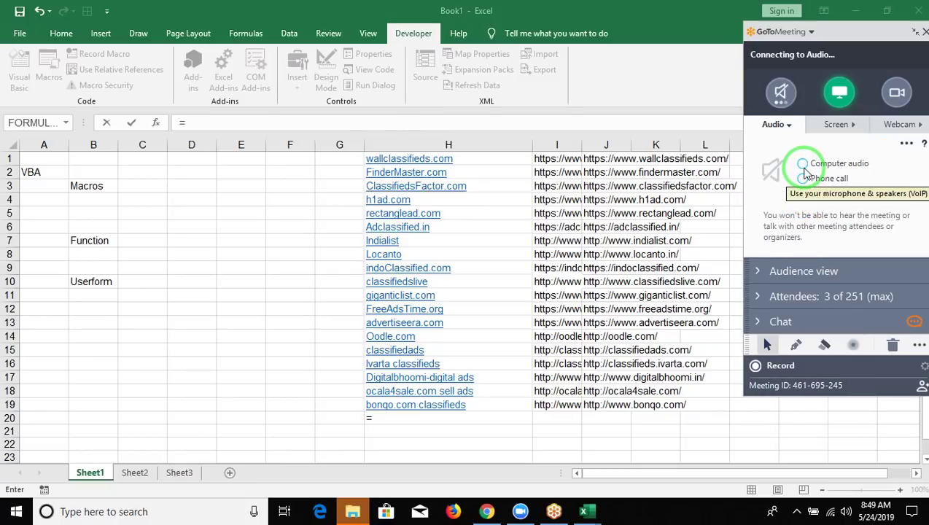
pyautogui.click(803, 164)
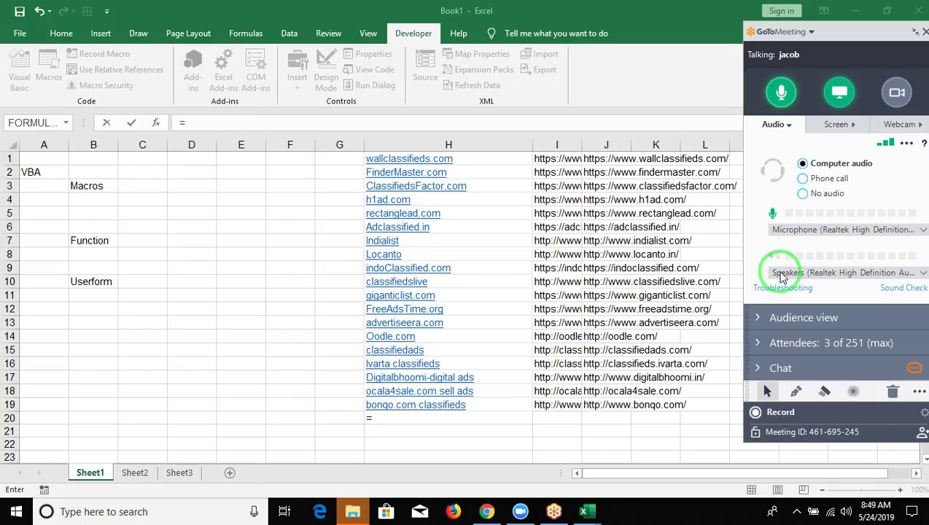
pyautogui.click(804, 230)
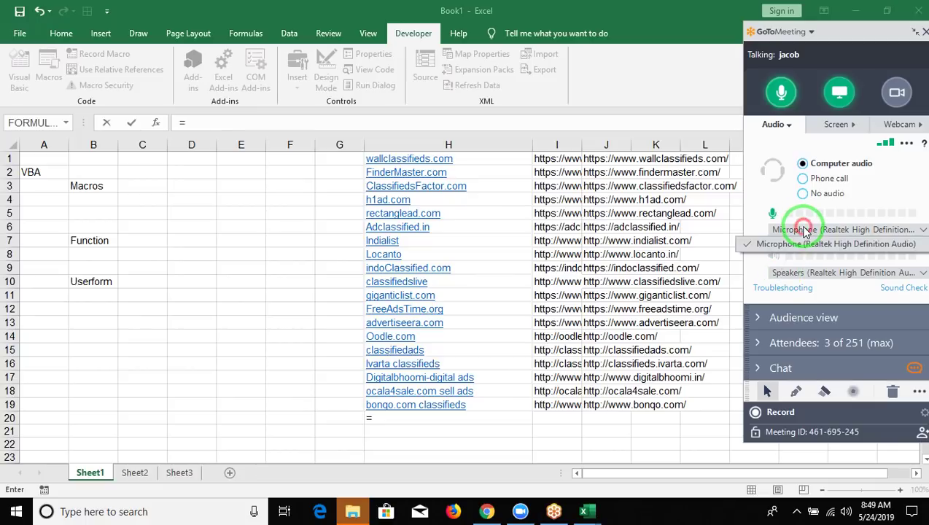
pyautogui.click(805, 230)
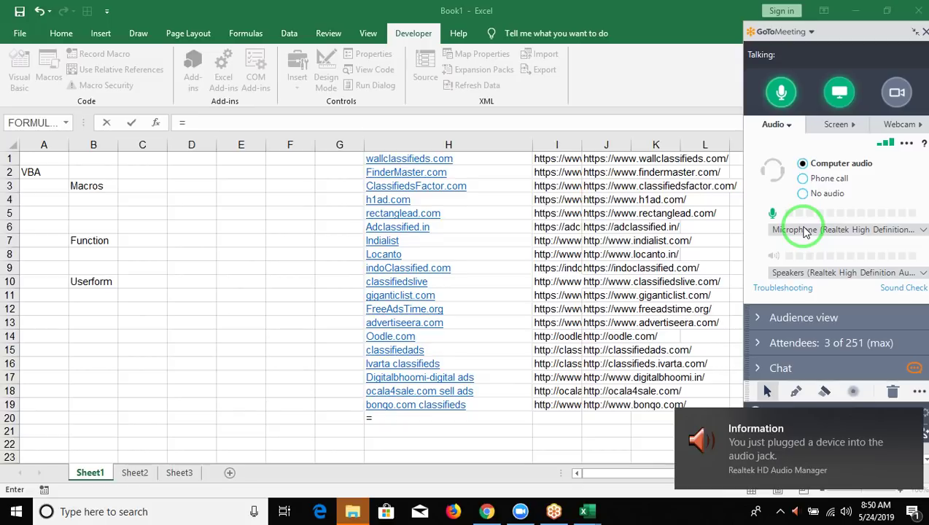
# Switch meeting audio off, to phone dial-in, and back to computer audio
pyautogui.click(806, 232)
pyautogui.click(807, 232)
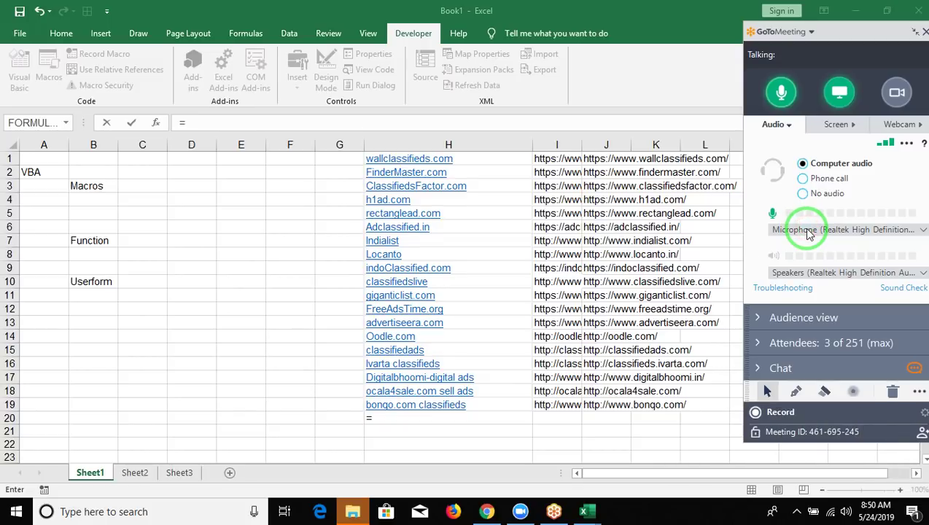
pyautogui.click(807, 232)
pyautogui.click(807, 231)
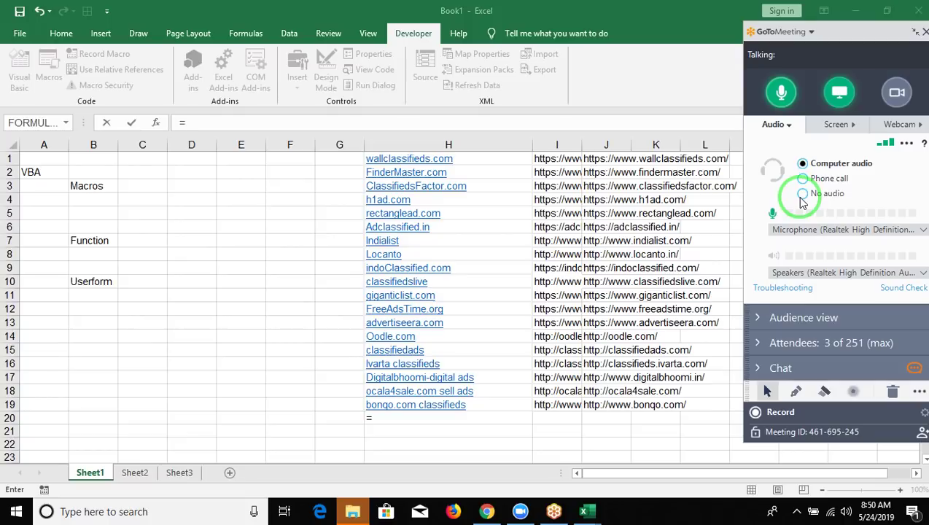
pyautogui.click(802, 195)
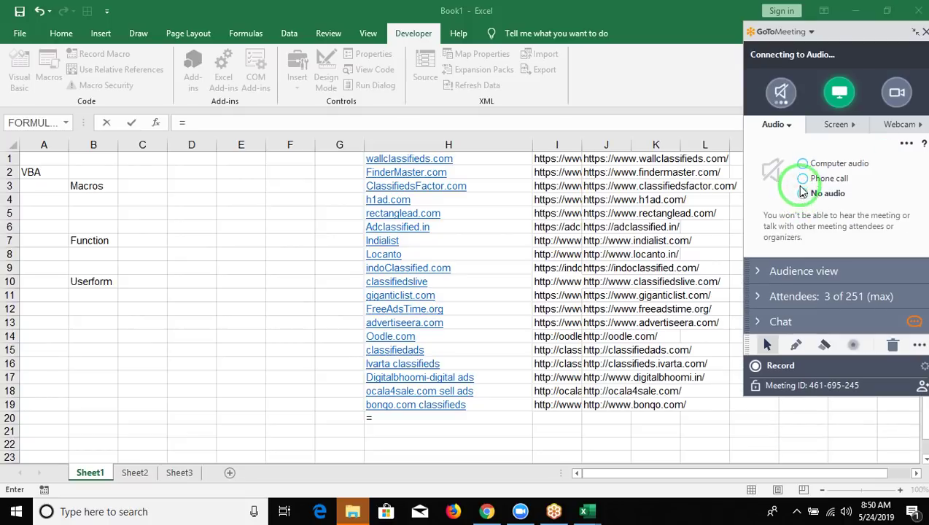
pyautogui.click(802, 182)
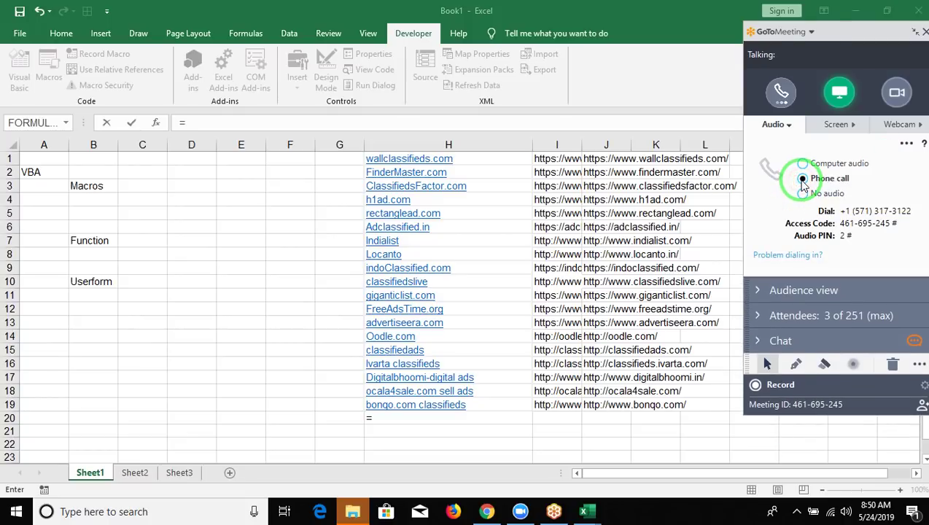
pyautogui.click(802, 164)
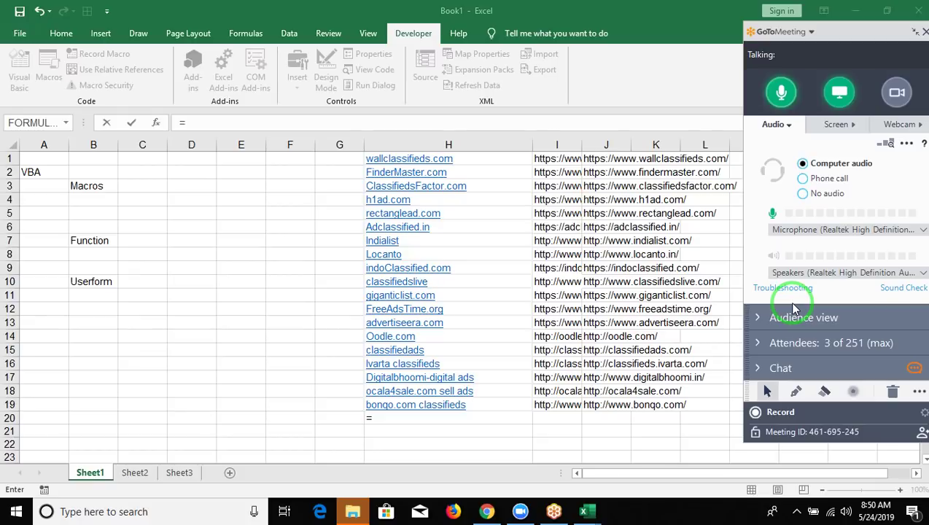
# Select the Realtek microphone and cancel the unfinished entry in H20
pyautogui.click(833, 231)
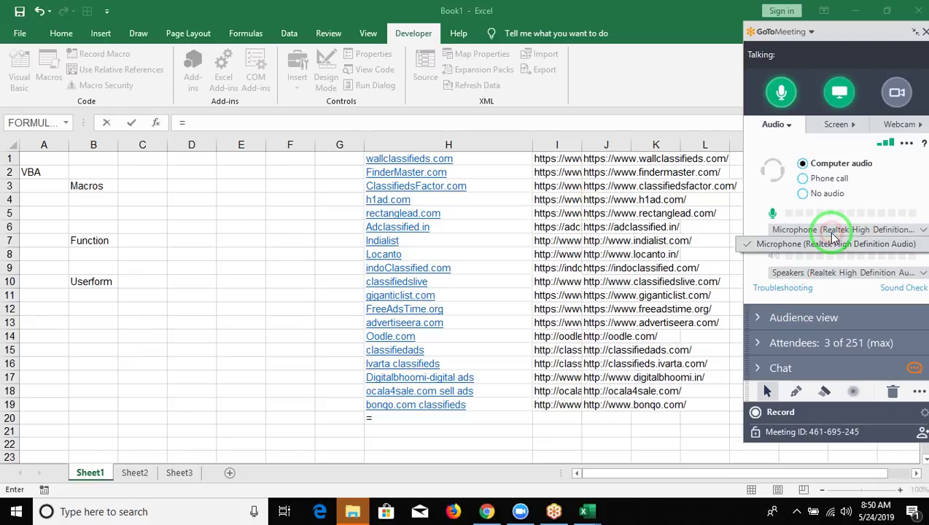
pyautogui.click(829, 246)
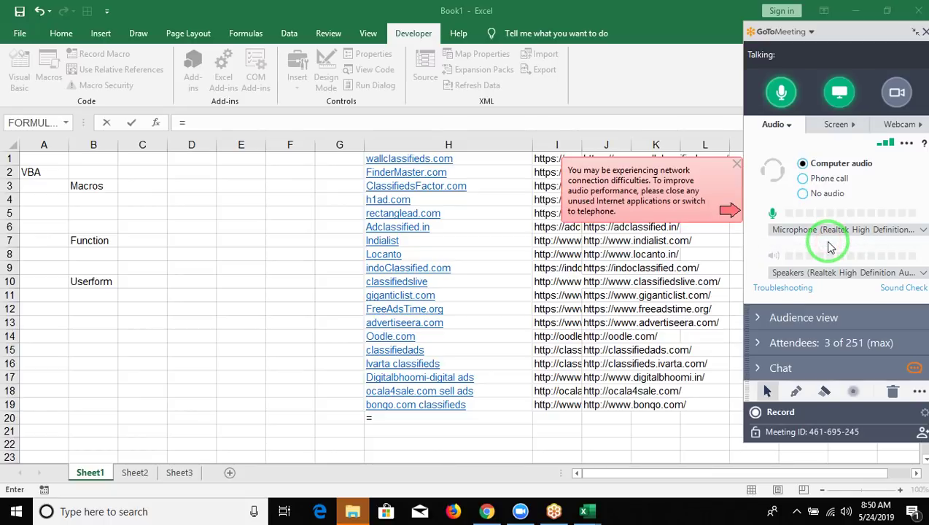
pyautogui.click(799, 511)
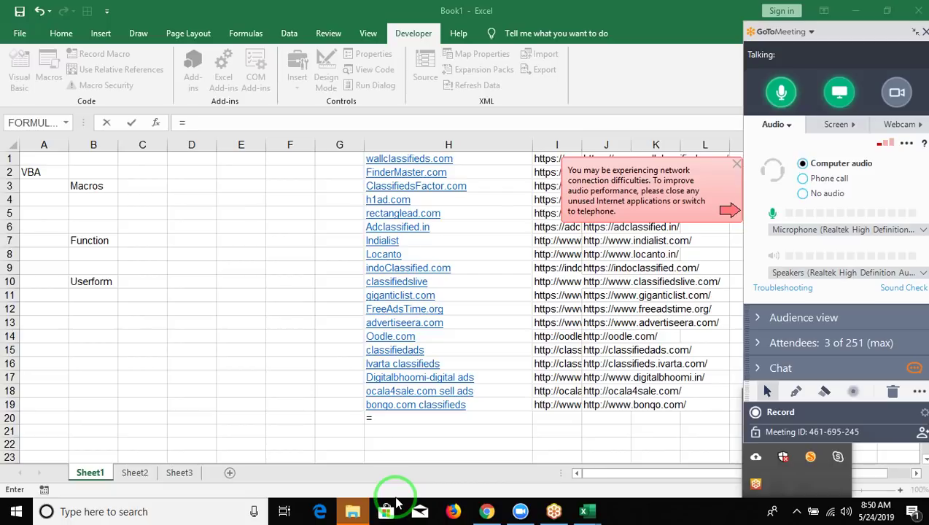
pyautogui.press('Escape')
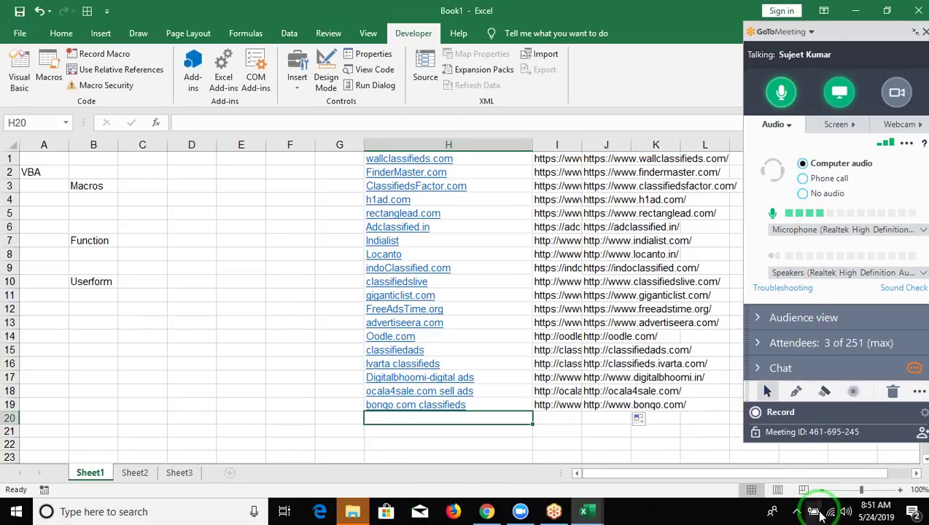
# Collapse the meeting's audio settings and dismiss the system tray popup
pyautogui.click(796, 511)
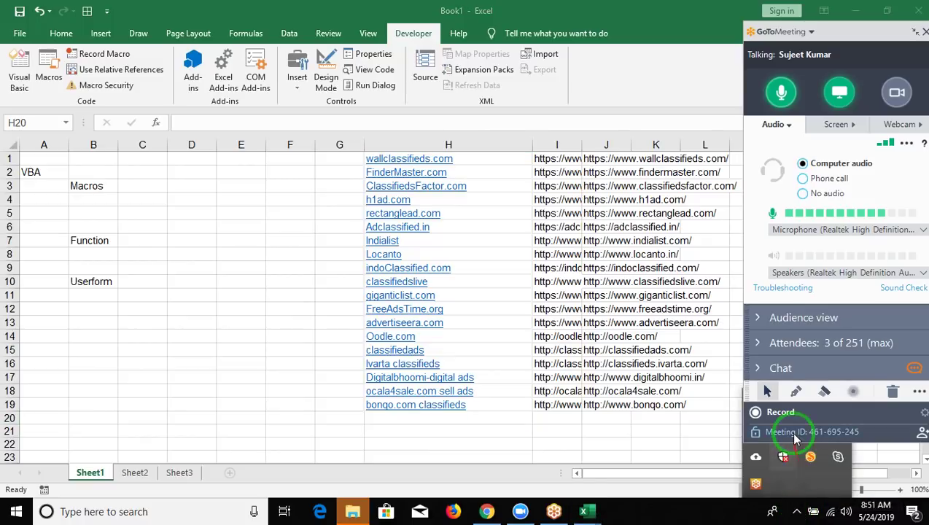
pyautogui.click(782, 127)
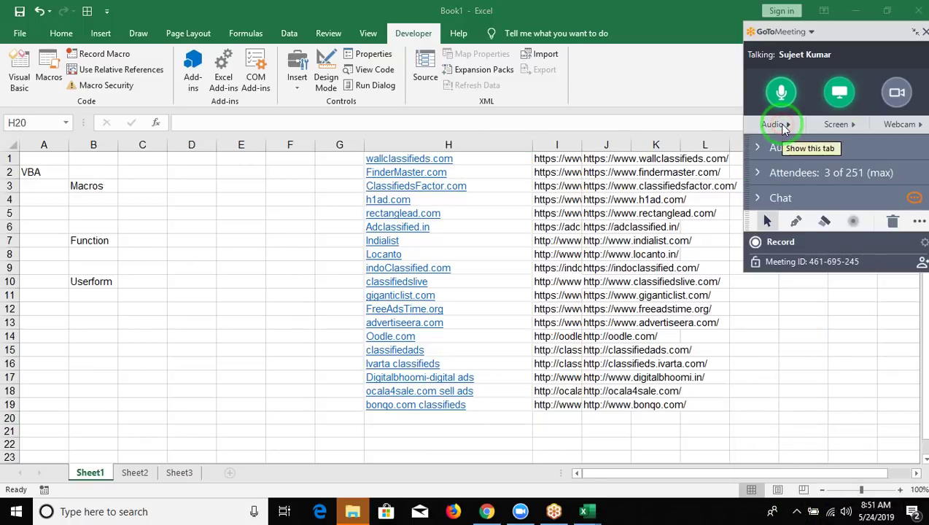
pyautogui.click(796, 512)
pyautogui.click(796, 515)
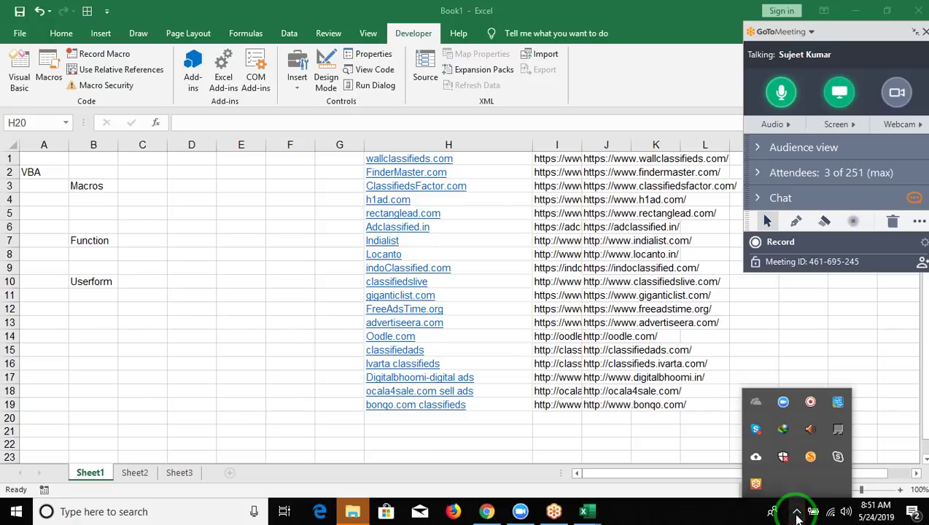
# Enter a HYPERLINK formula to google.com labelled "Google" in H20
pyautogui.click(439, 426)
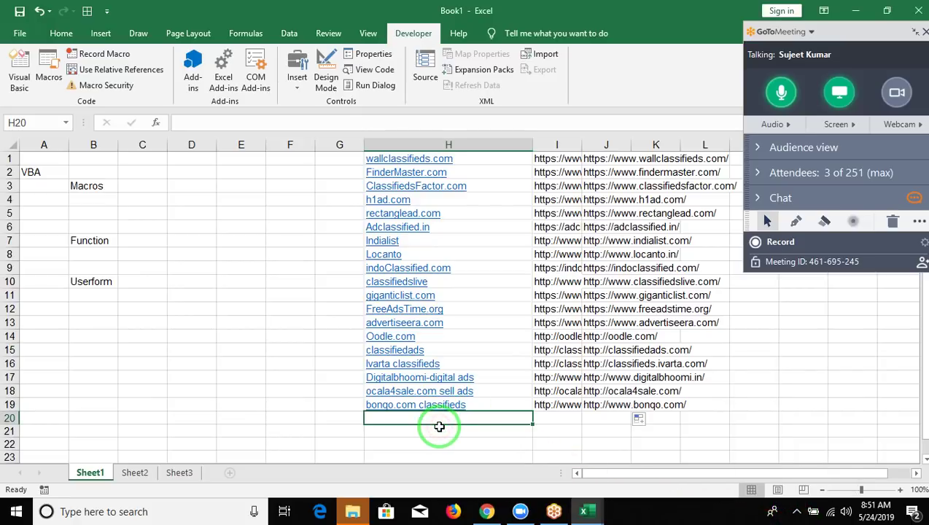
pyautogui.write('h')
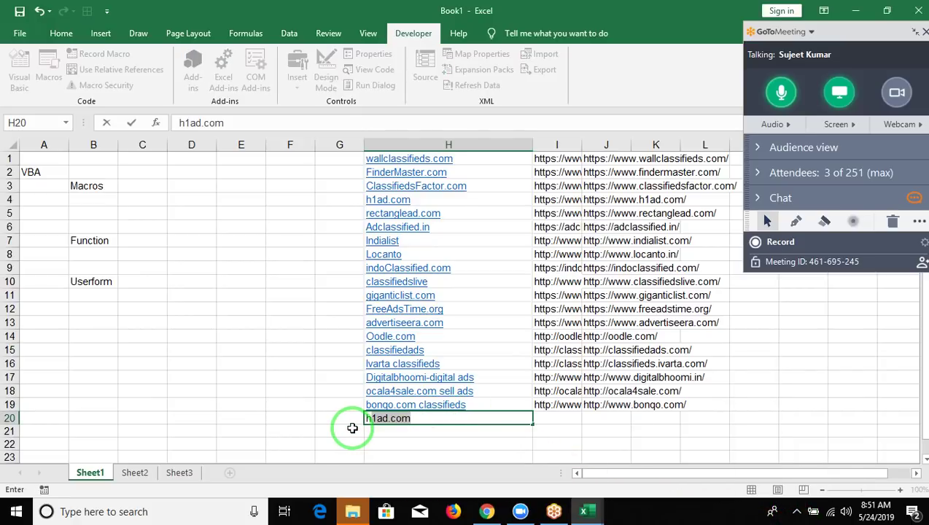
pyautogui.press('BackSpace')
pyautogui.write('=hy')
pyautogui.press('Tab')
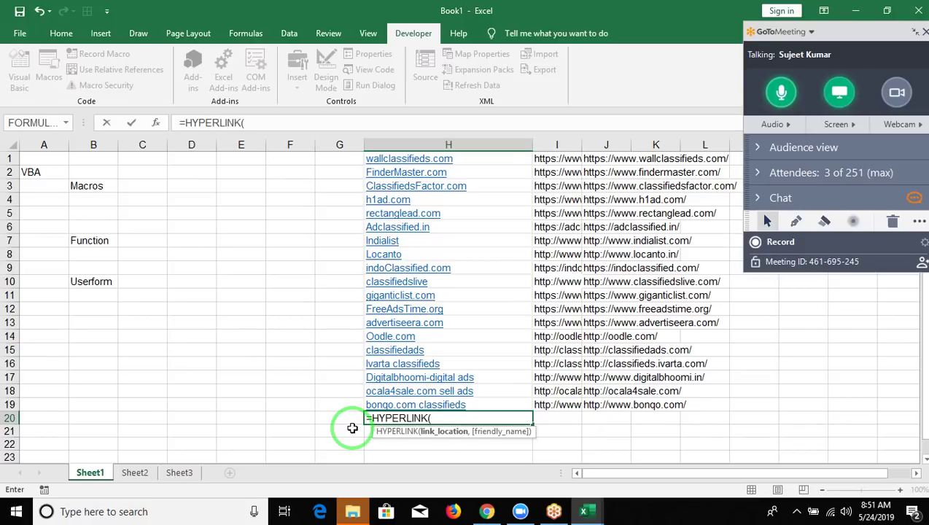
pyautogui.write('google.c')
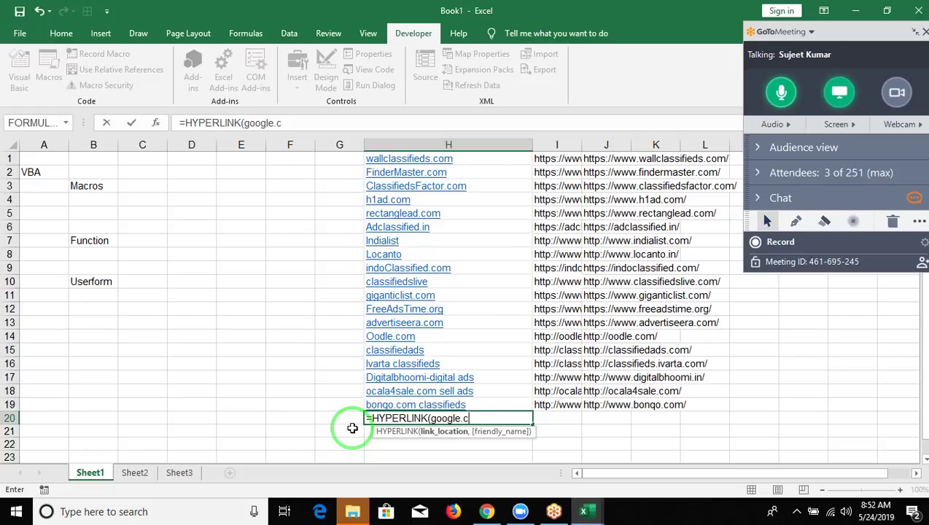
pyautogui.write('om,"')
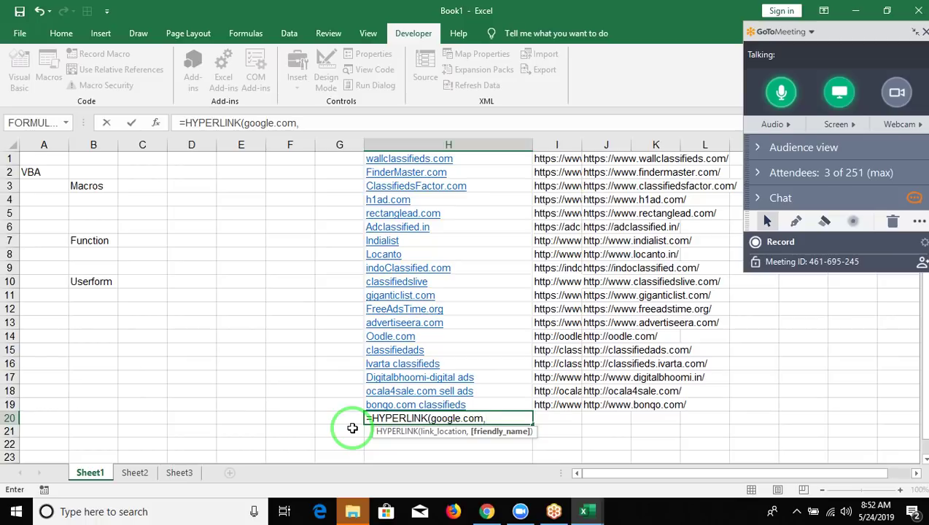
pyautogui.write('Go')
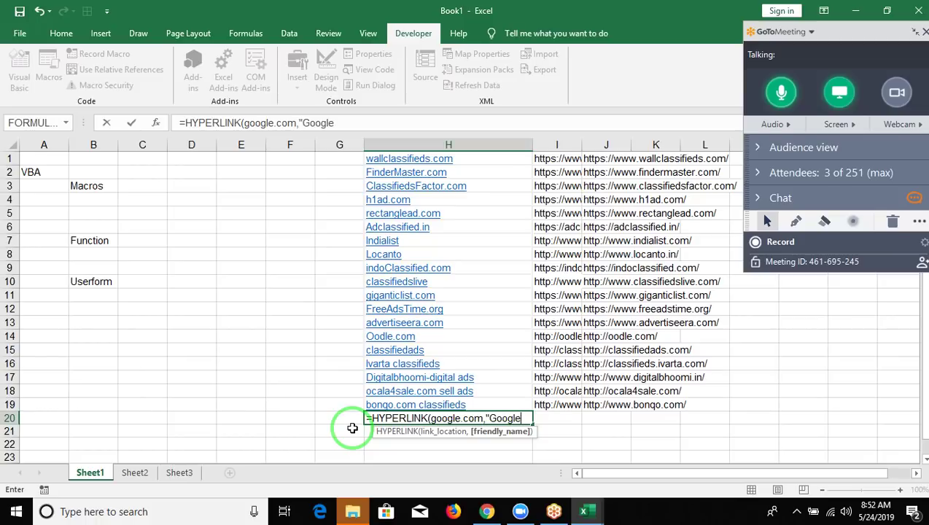
pyautogui.press('Up')
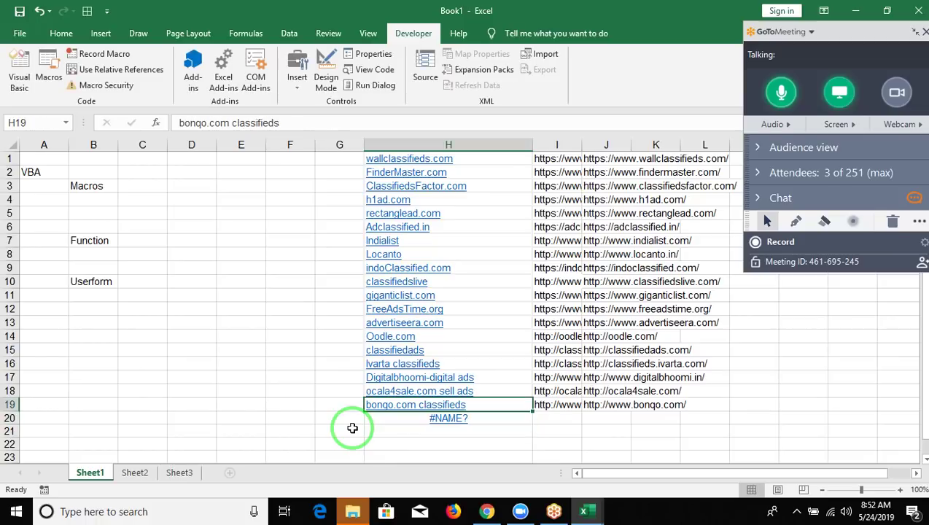
pyautogui.press('Down')
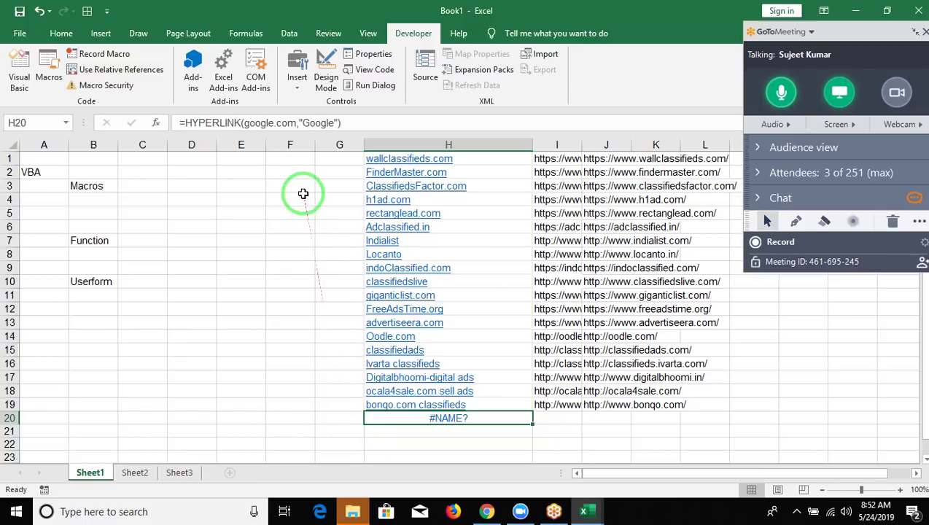
# Add the missing quotes around google.com in H20's HYPERLINK formula
pyautogui.click(246, 124)
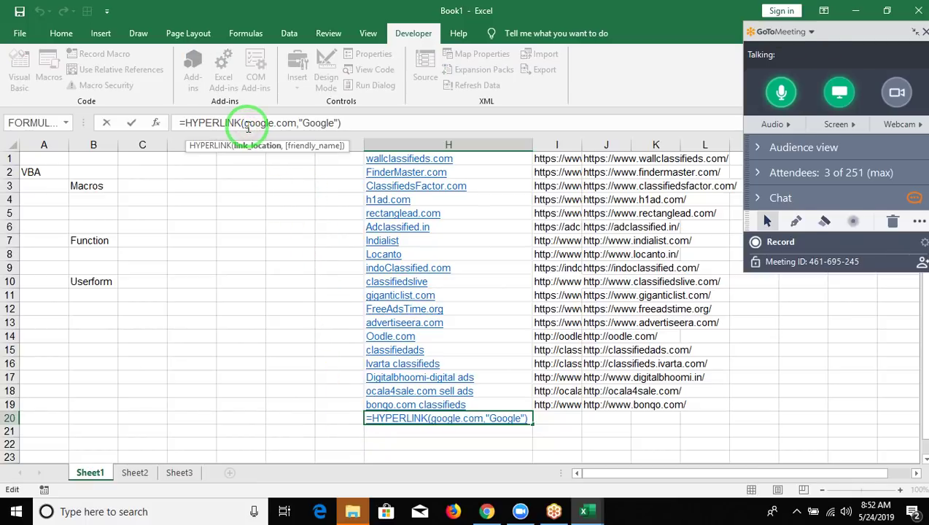
pyautogui.press('Return')
pyautogui.write('1')
pyautogui.press('Up')
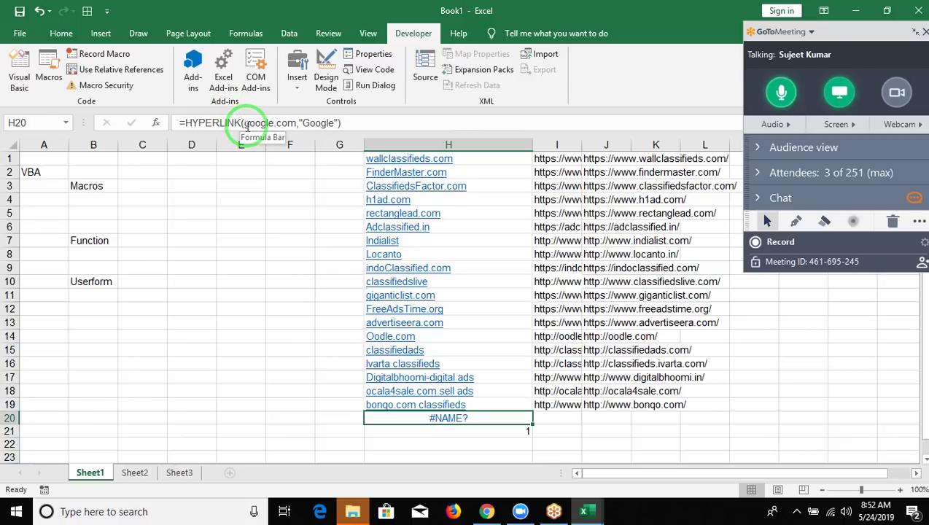
pyautogui.click(247, 124)
pyautogui.write('"')
pyautogui.click(300, 124)
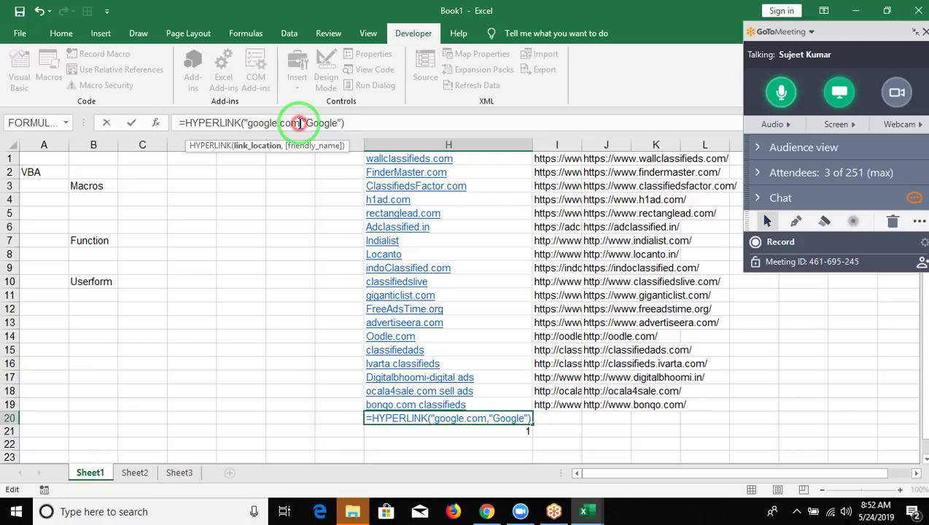
pyautogui.write('"')
pyautogui.press('Return')
pyautogui.press('Up')
# Fill J20 with the URL formula from J19
pyautogui.press('Right')
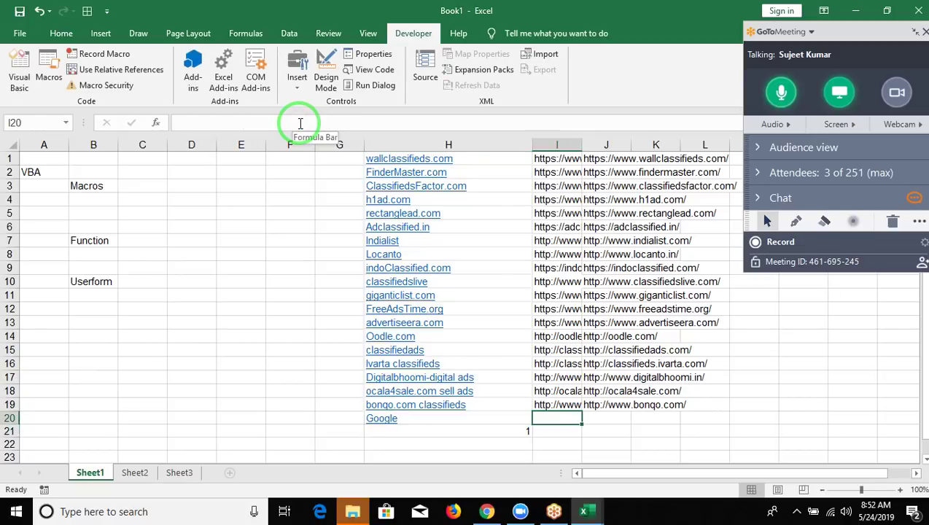
pyautogui.press('Right')
pyautogui.hotkey('ctrl', 'd')
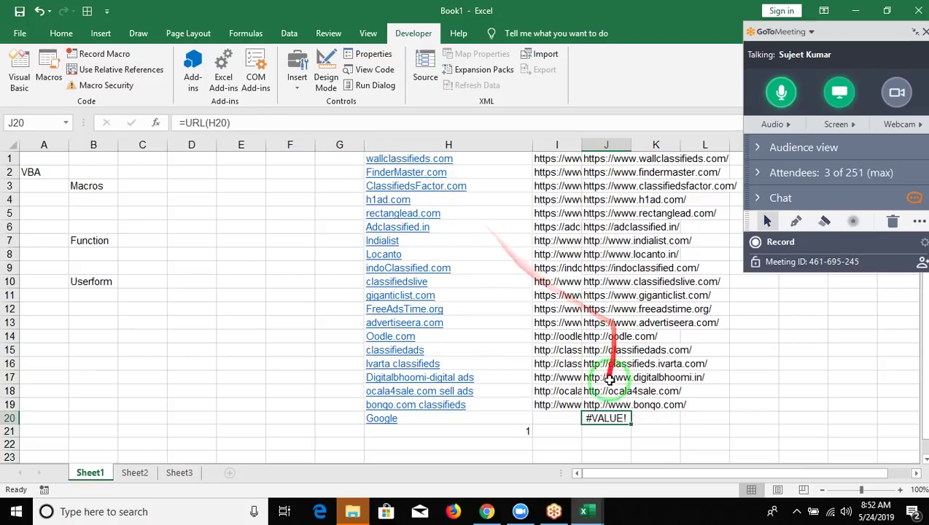
pyautogui.click(608, 402)
pyautogui.doubleClick(605, 418)
pyautogui.press('Escape')
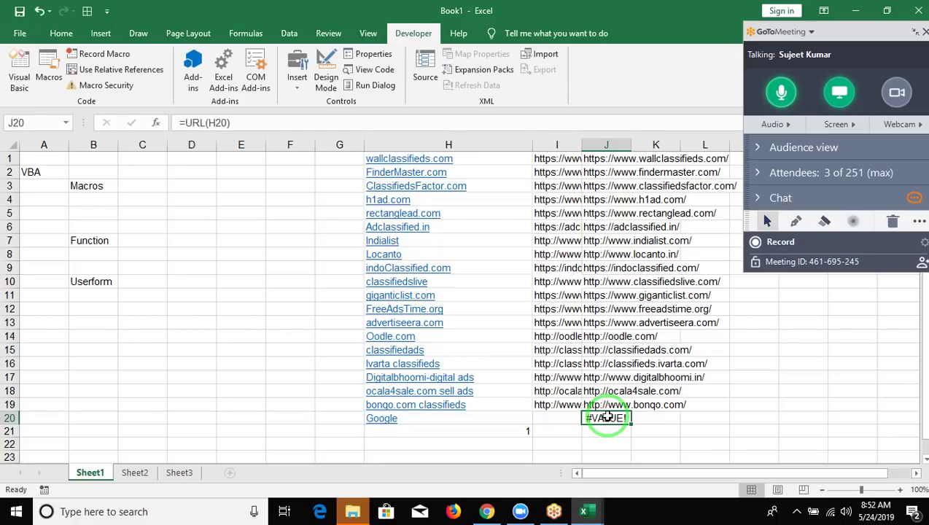
pyautogui.press('Left')
pyautogui.press('Left')
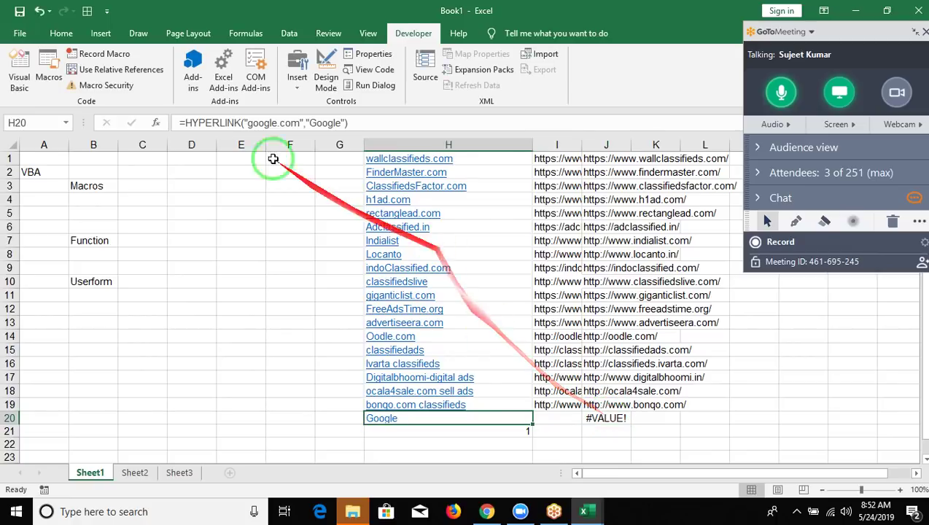
pyautogui.click(245, 122)
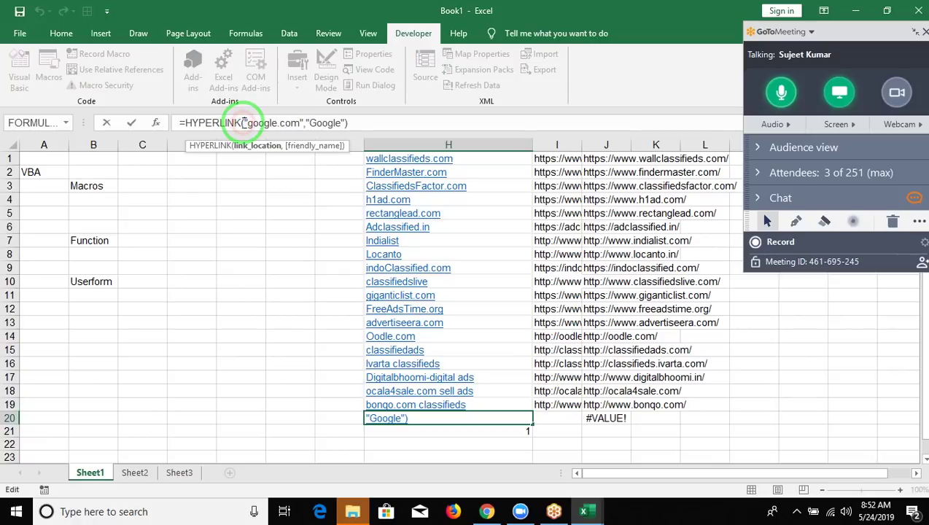
pyautogui.write('www.')
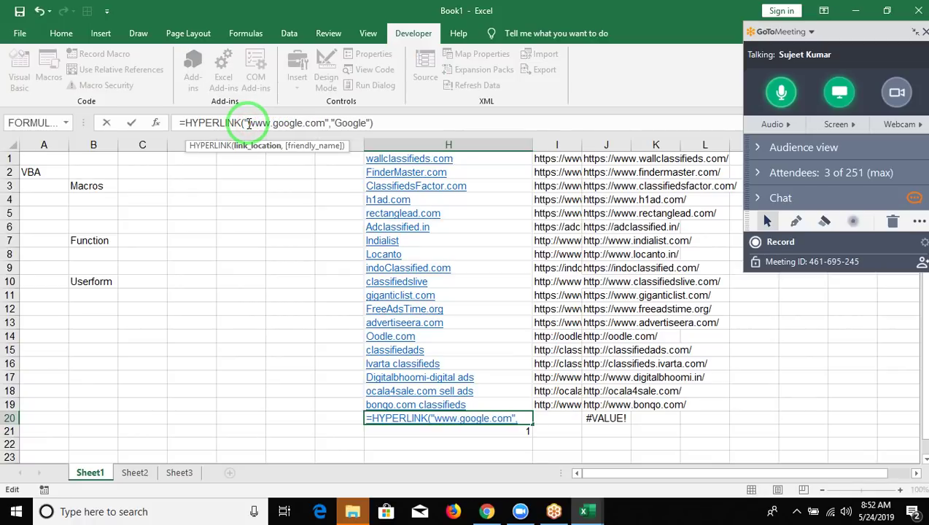
pyautogui.press('Return')
pyautogui.press('Up')
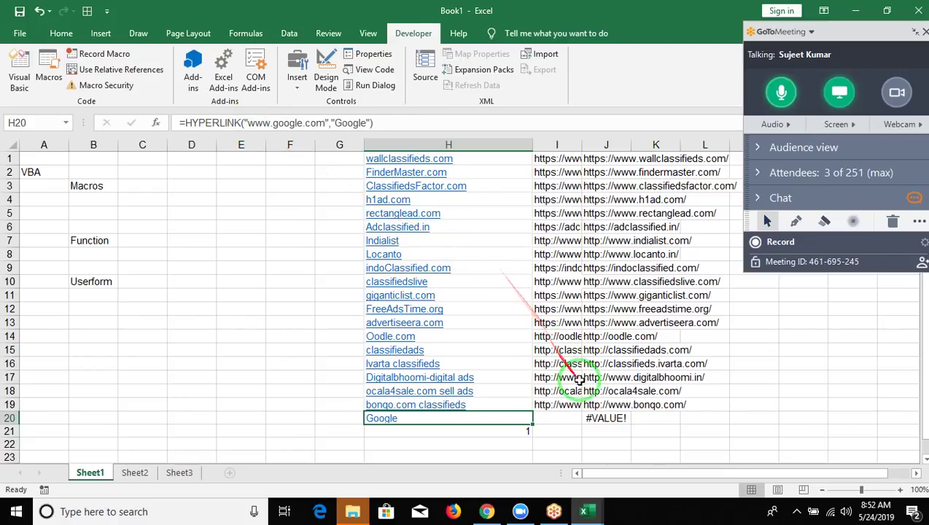
pyautogui.doubleClick(604, 417)
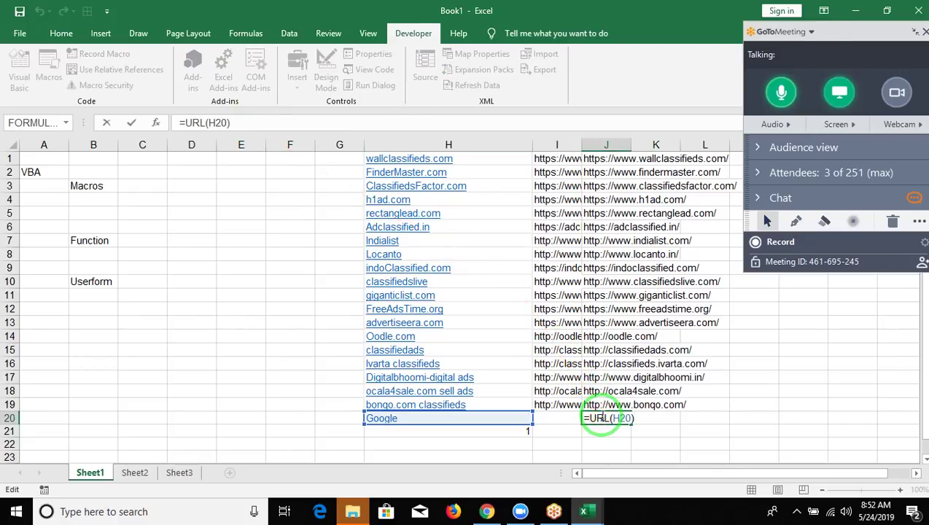
pyautogui.press('Return')
pyautogui.press('Up')
pyautogui.press('Left')
pyautogui.press('Left')
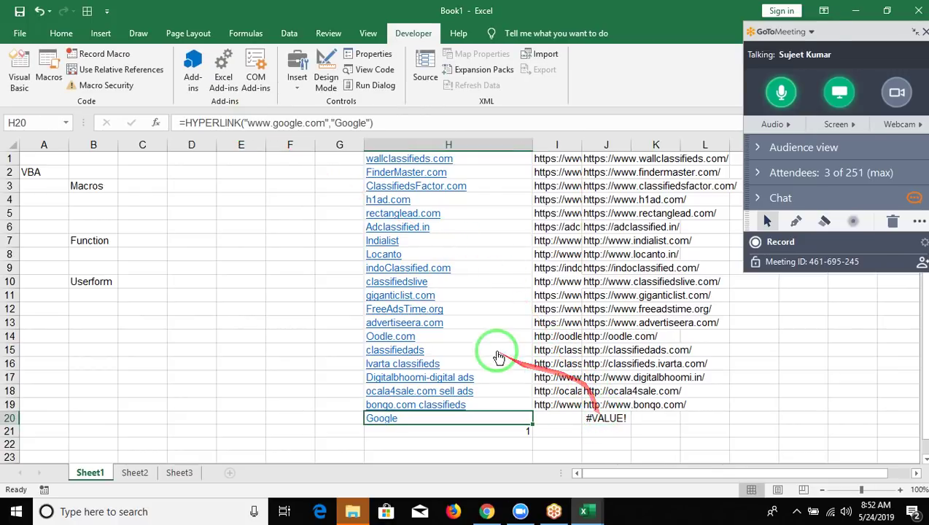
pyautogui.click(247, 124)
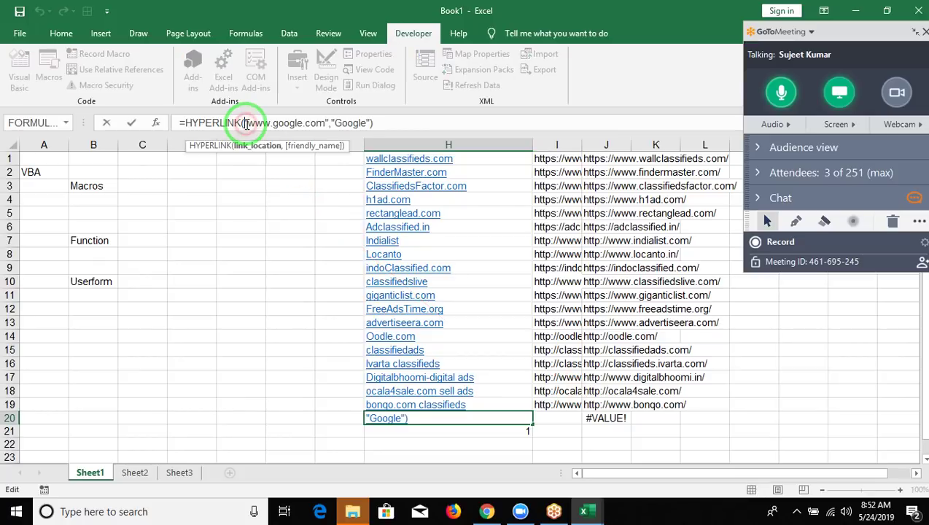
pyautogui.write('http')
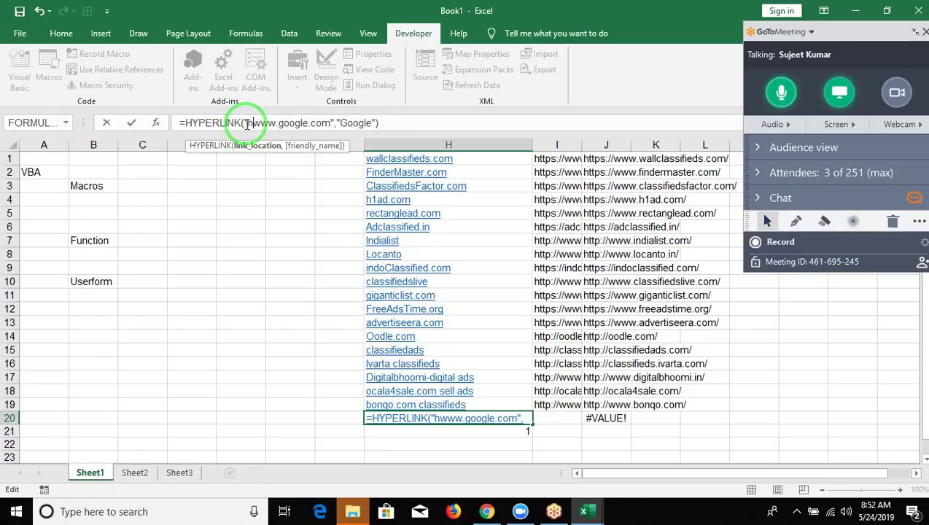
pyautogui.write('s')
pyautogui.write(':')
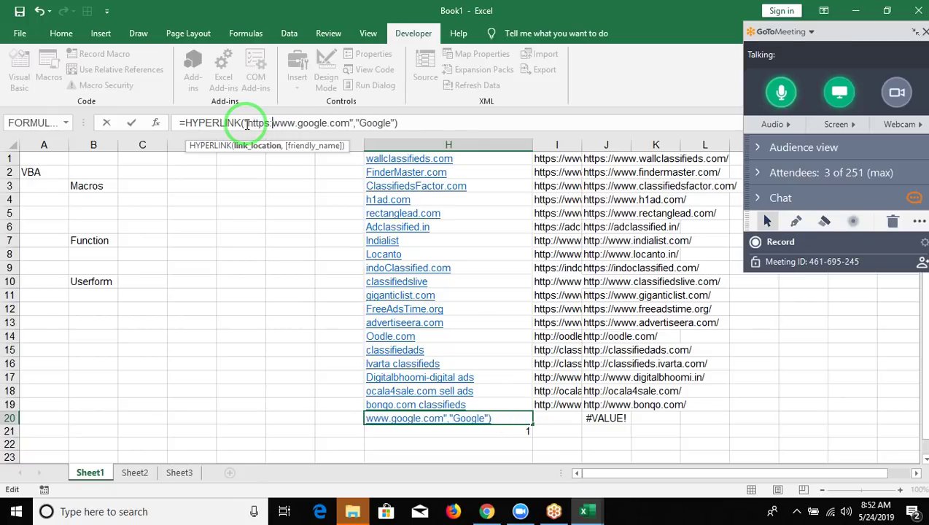
pyautogui.write('//')
pyautogui.press('Return')
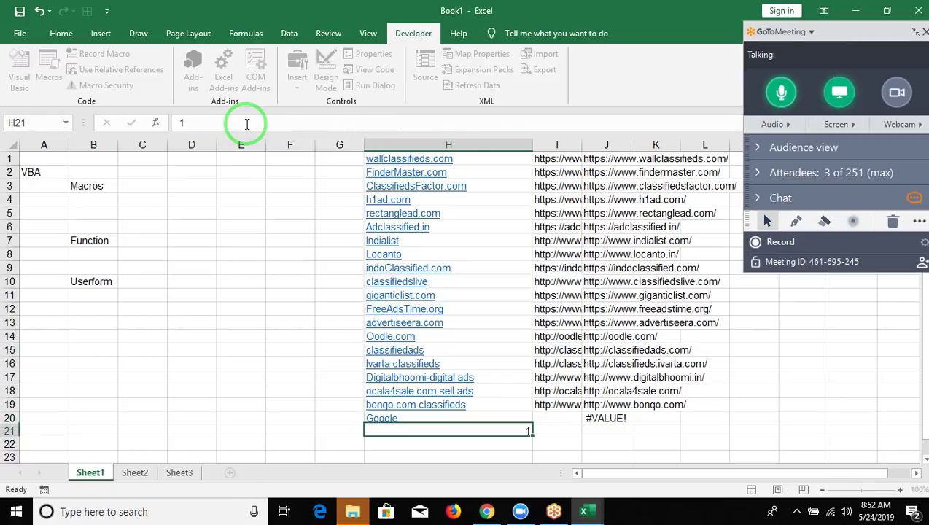
# Recalculate J20, then fill H20 down with the bonqo.com classifieds link from H19
pyautogui.press('Right')
pyautogui.press('Up')
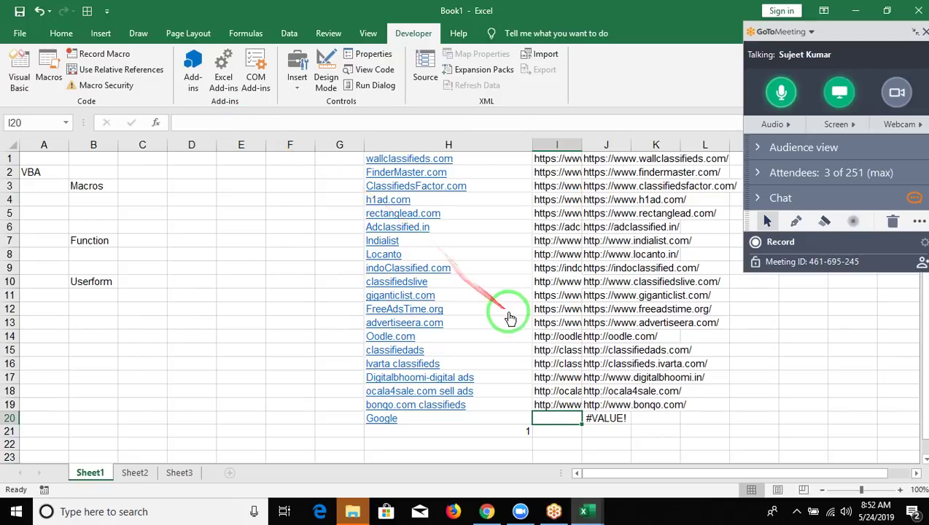
pyautogui.doubleClick(607, 417)
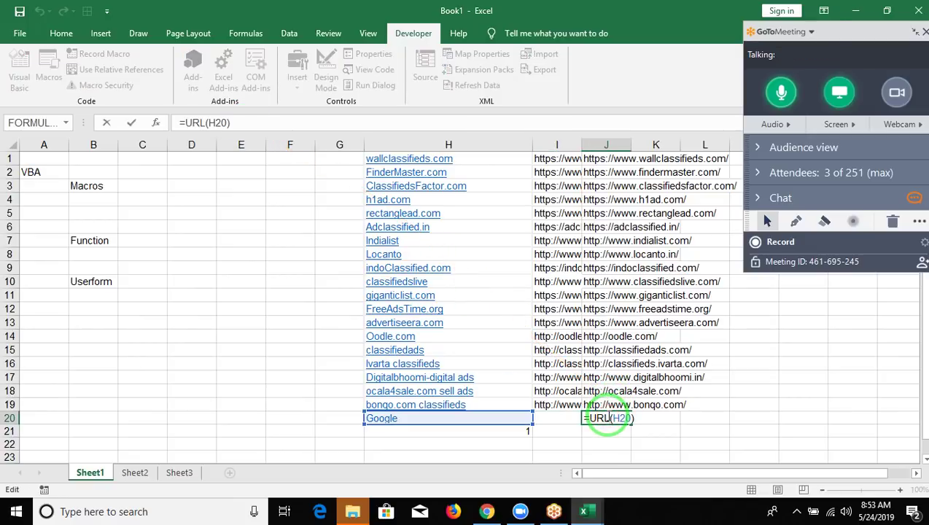
pyautogui.press('Return')
pyautogui.press('Up')
pyautogui.press('Left')
pyautogui.press('Left')
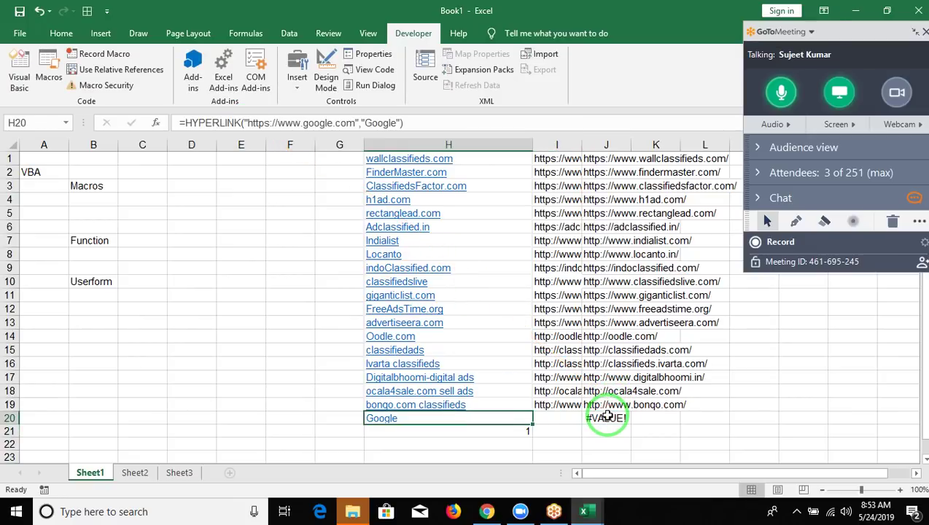
pyautogui.hotkey('ctrl', 'd')
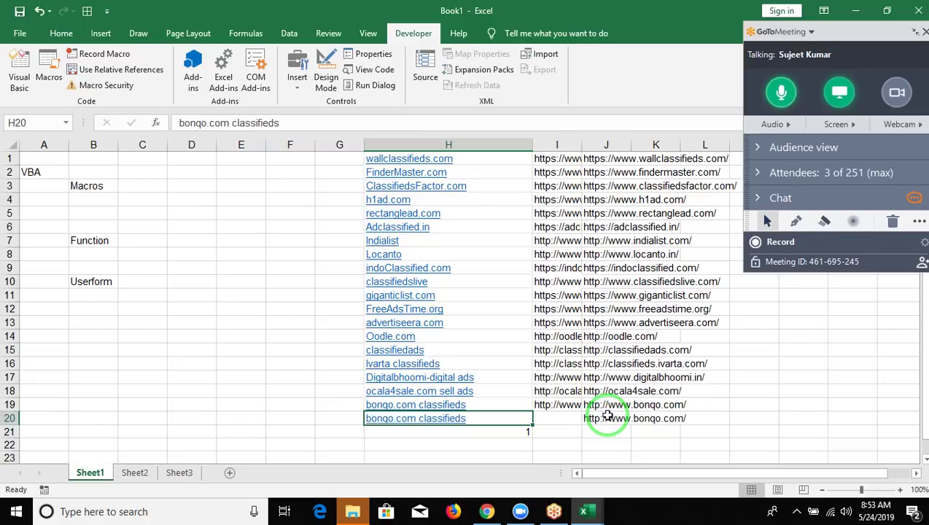
pyautogui.moveTo(415, 418)
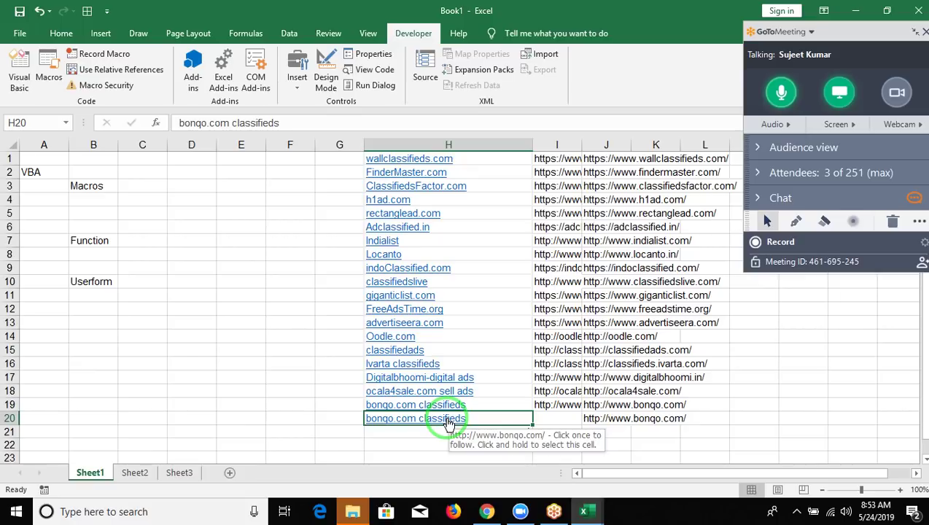
pyautogui.click(172, 213)
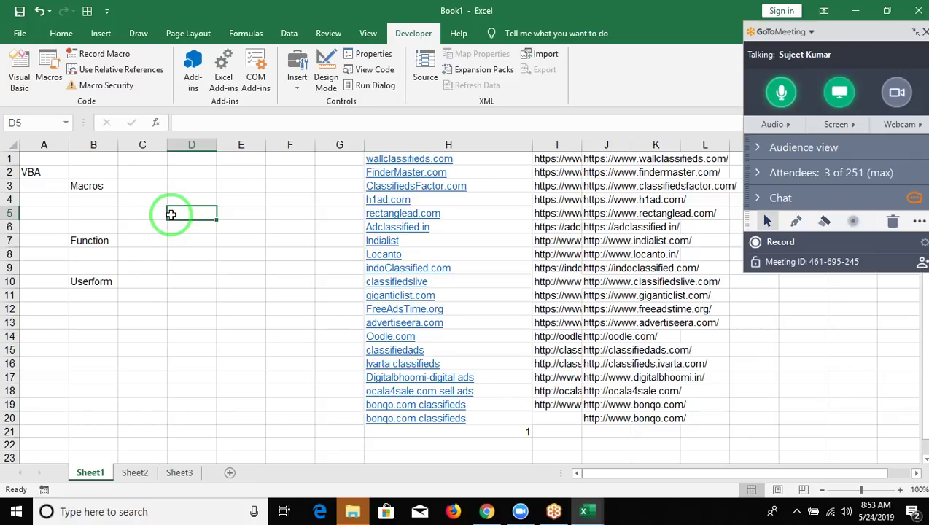
pyautogui.click(99, 242)
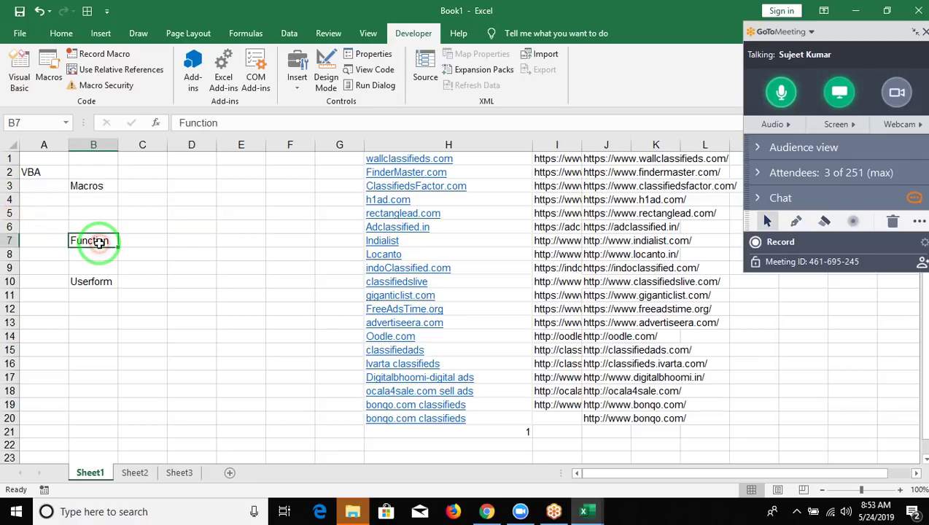
pyautogui.click(126, 244)
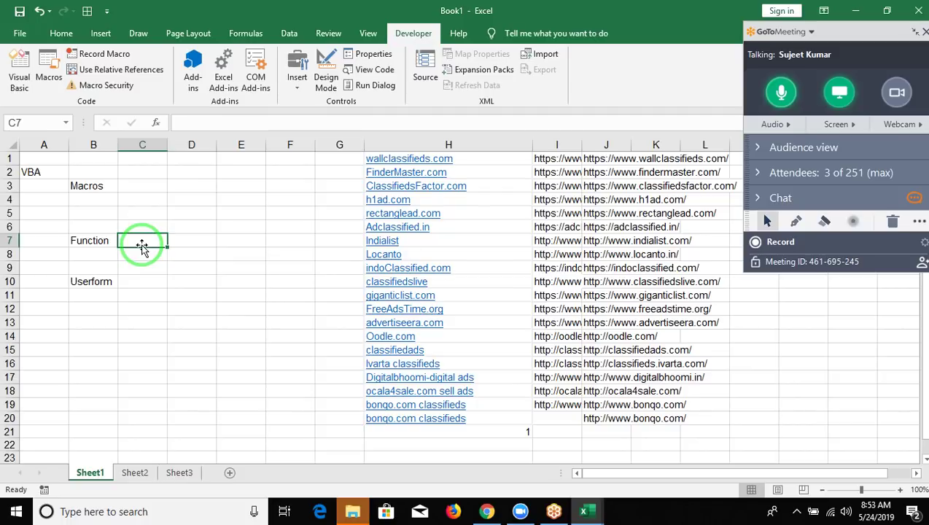
pyautogui.press('Right')
pyautogui.press('Right')
pyautogui.press('Left')
pyautogui.press('Left')
pyautogui.press('Down')
pyautogui.press('Down')
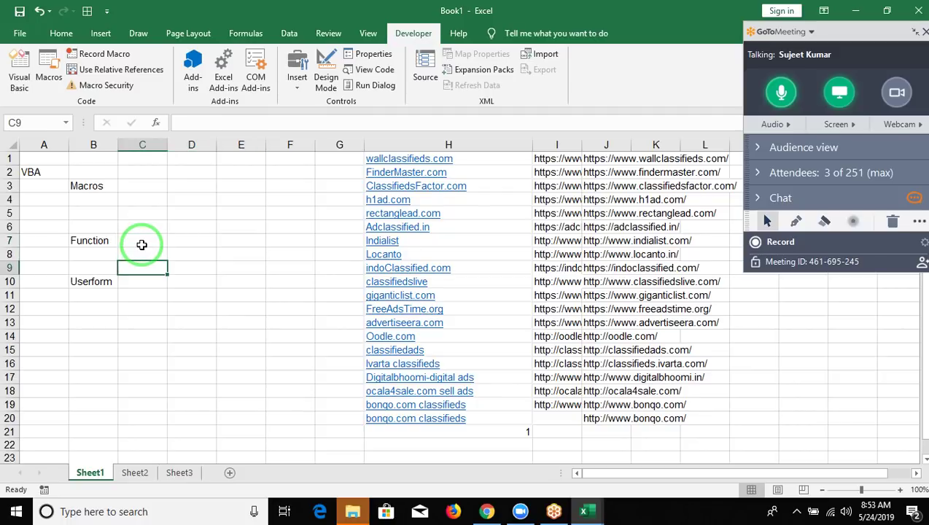
pyautogui.press('Right')
pyautogui.press('Right')
pyautogui.press('Right')
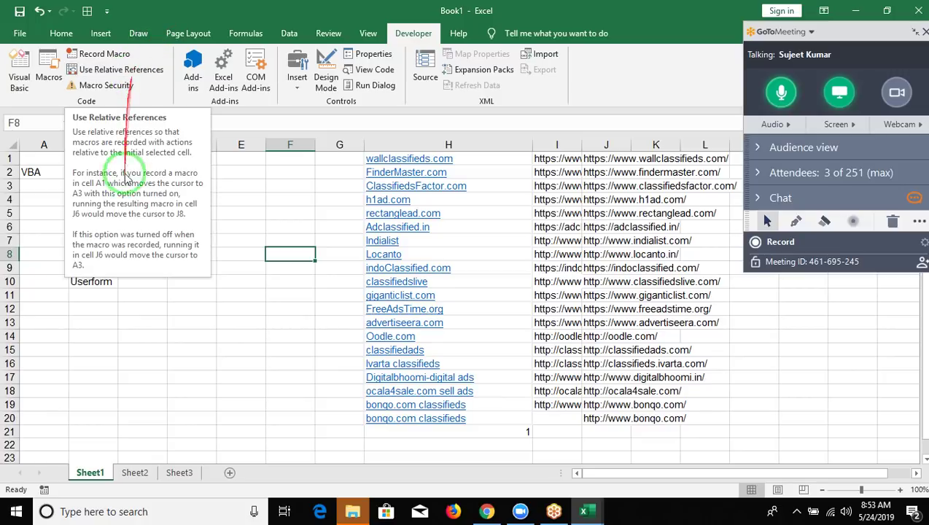
pyautogui.click(267, 199)
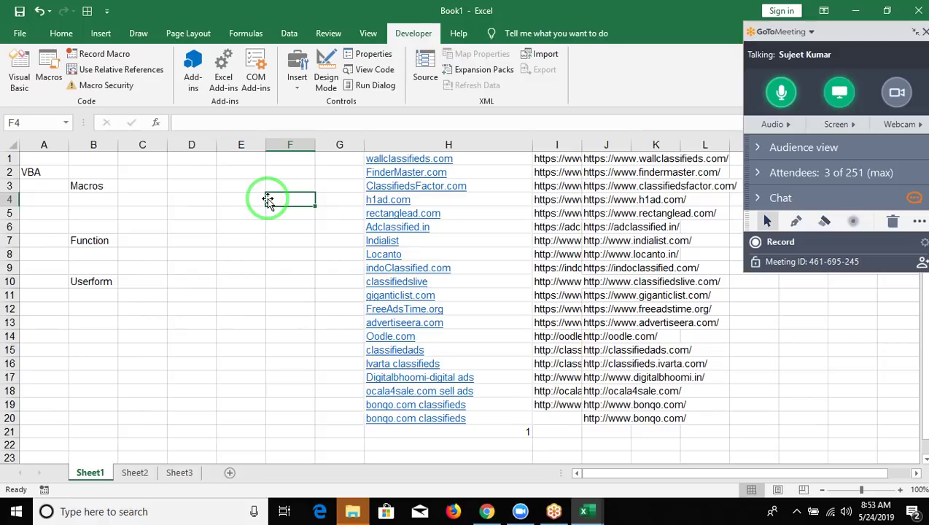
pyautogui.click(184, 240)
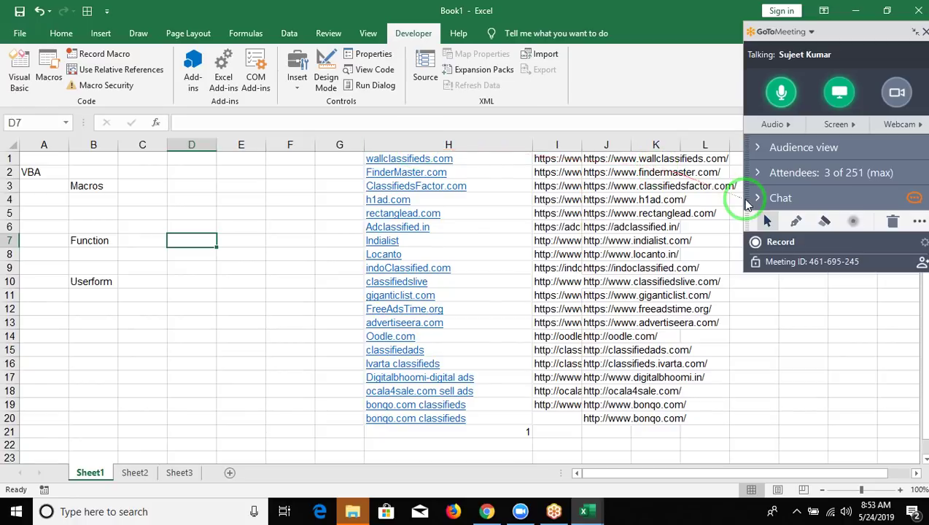
pyautogui.click(762, 173)
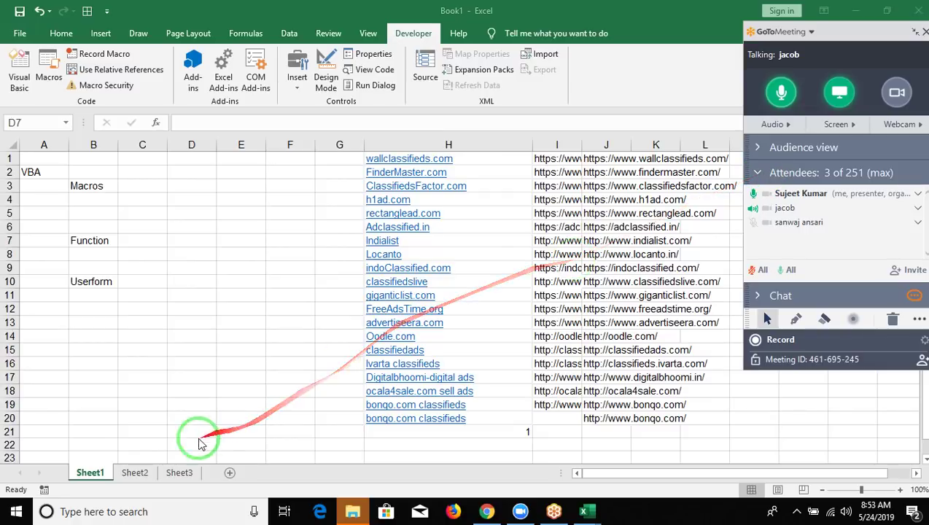
pyautogui.click(85, 294)
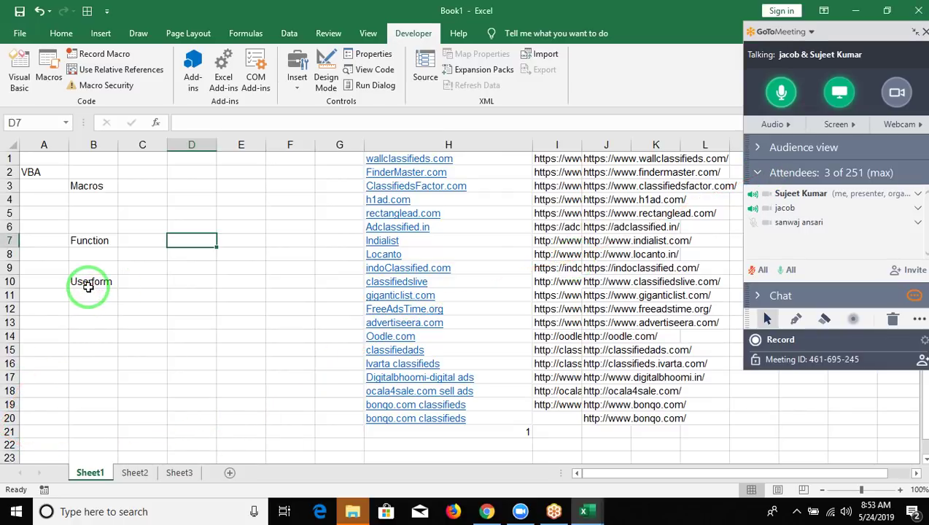
pyautogui.click(88, 286)
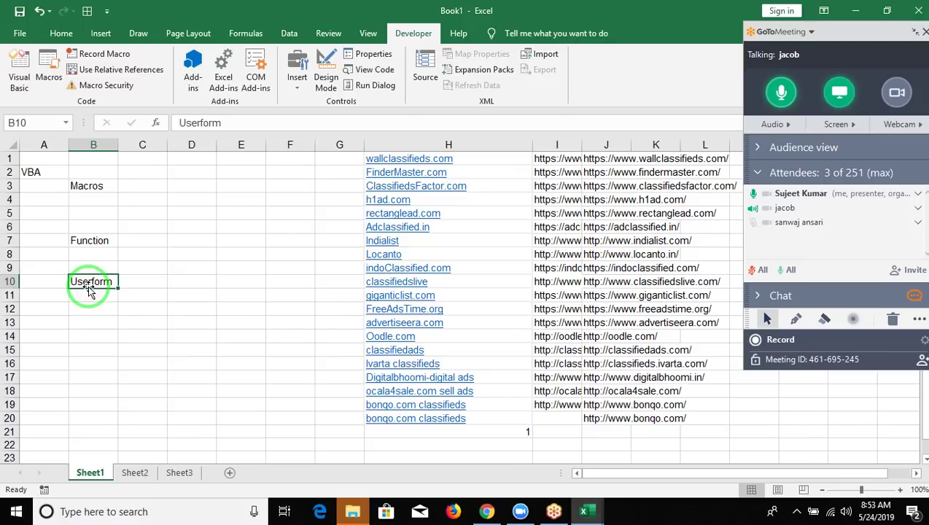
pyautogui.click(207, 222)
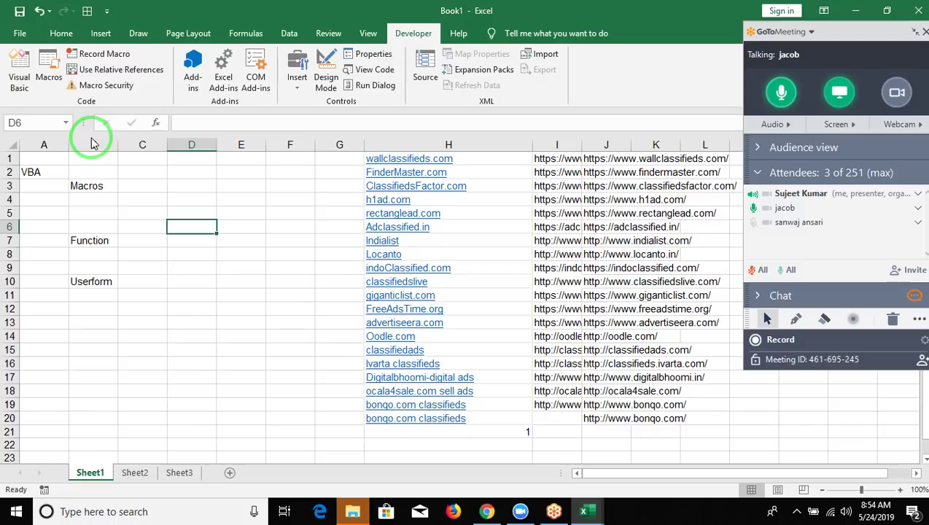
pyautogui.click(142, 243)
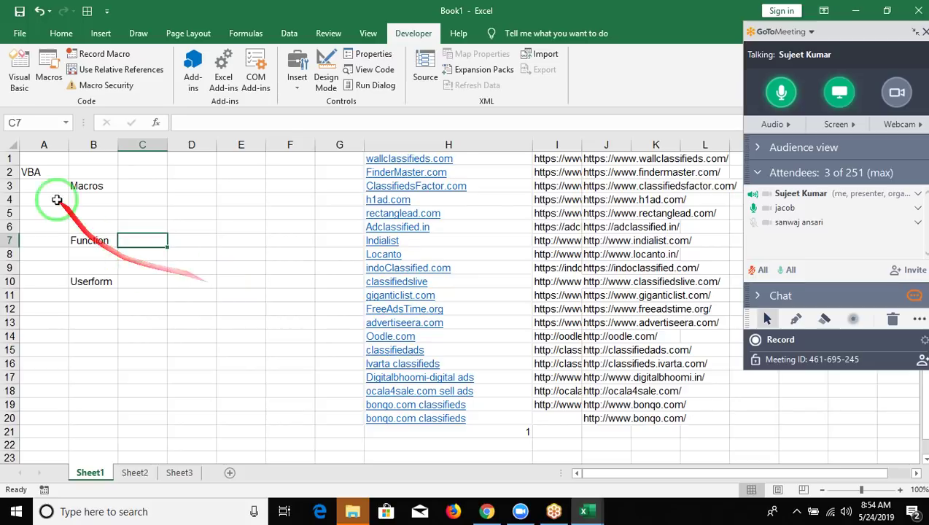
pyautogui.click(40, 178)
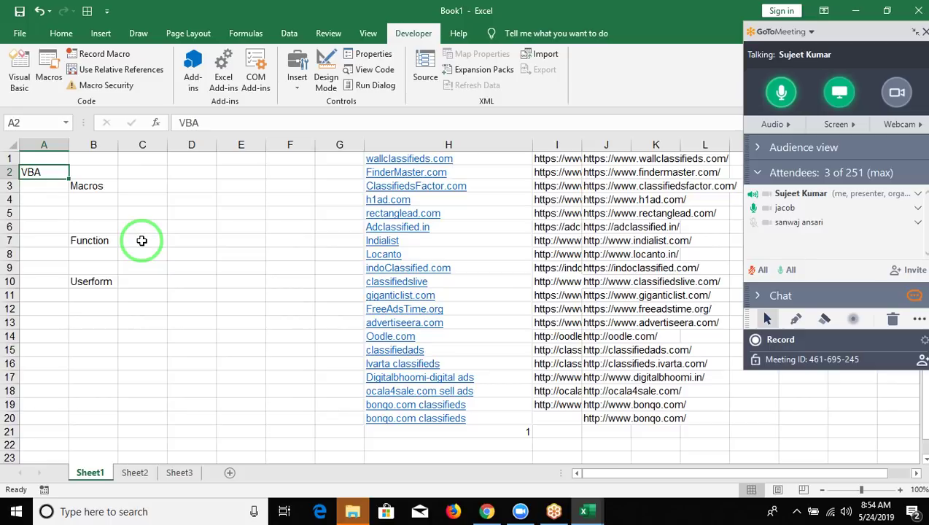
pyautogui.click(142, 241)
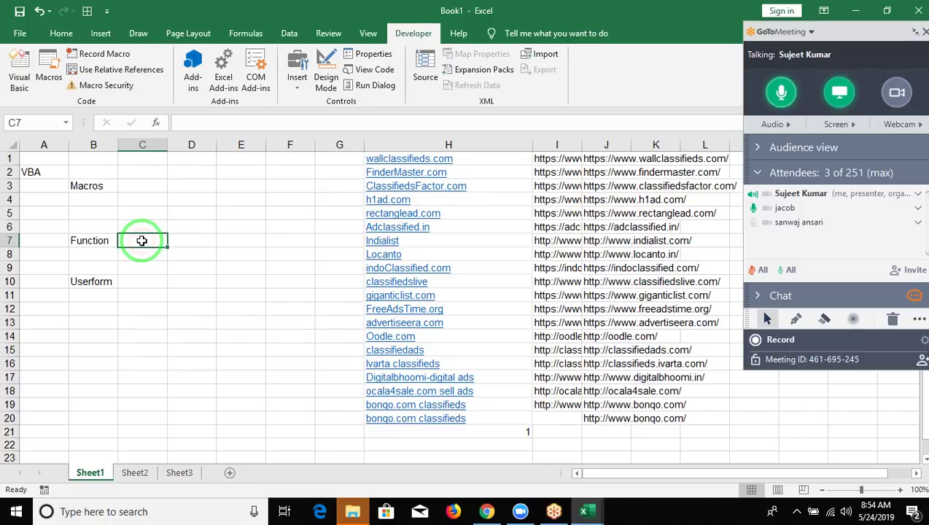
pyautogui.click(139, 281)
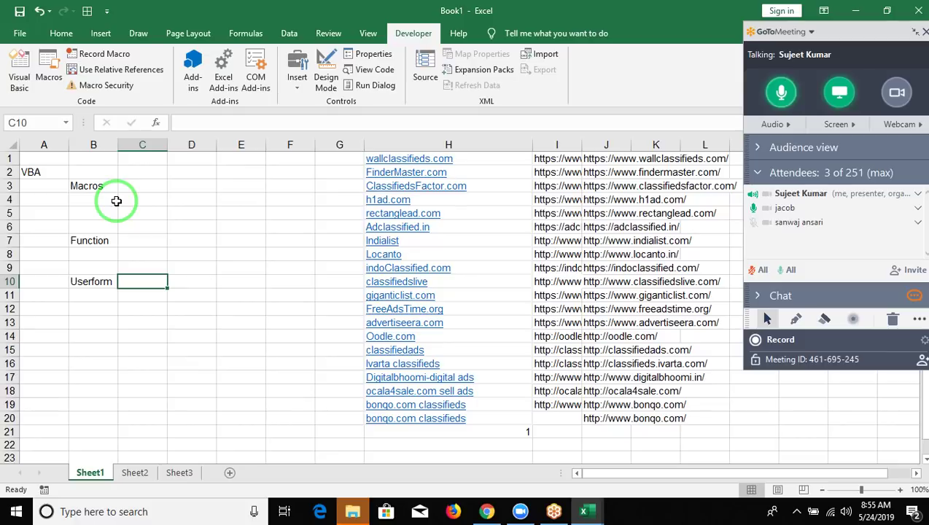
pyautogui.click(182, 185)
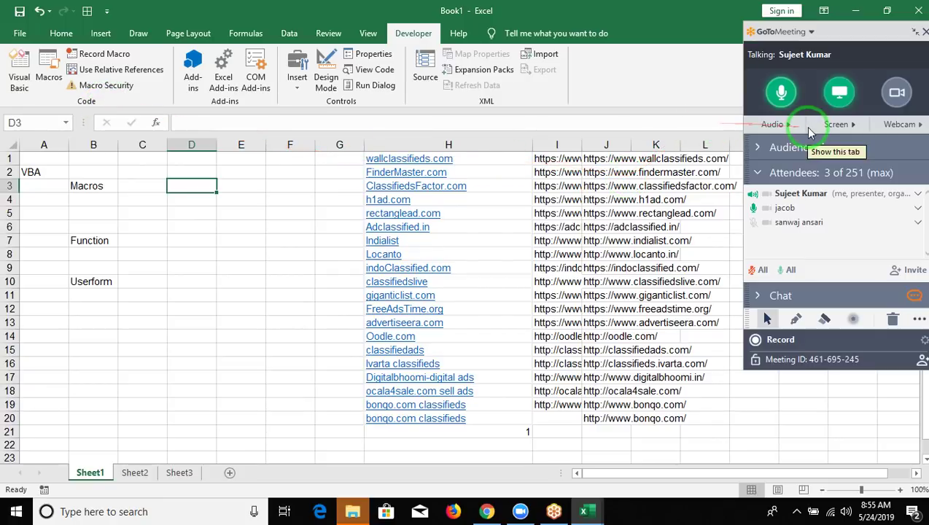
pyautogui.click(772, 125)
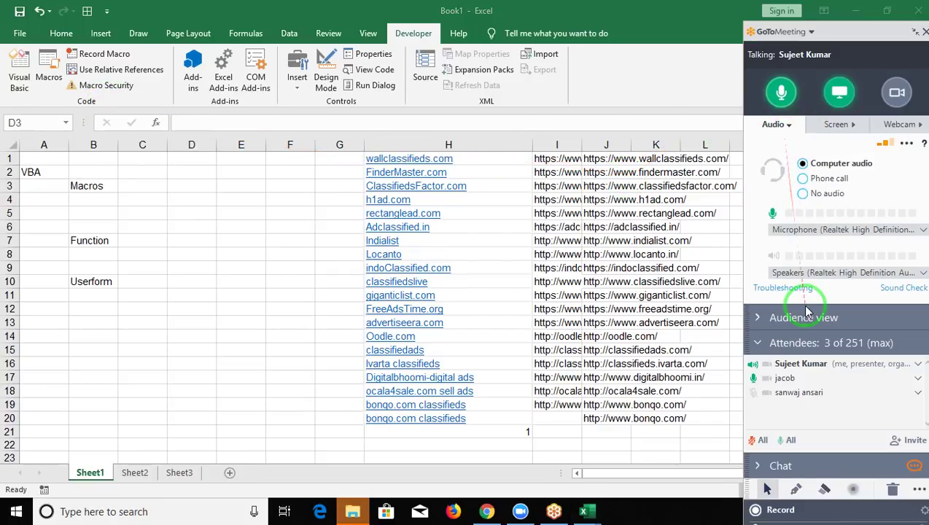
pyautogui.click(758, 342)
pyautogui.click(123, 90)
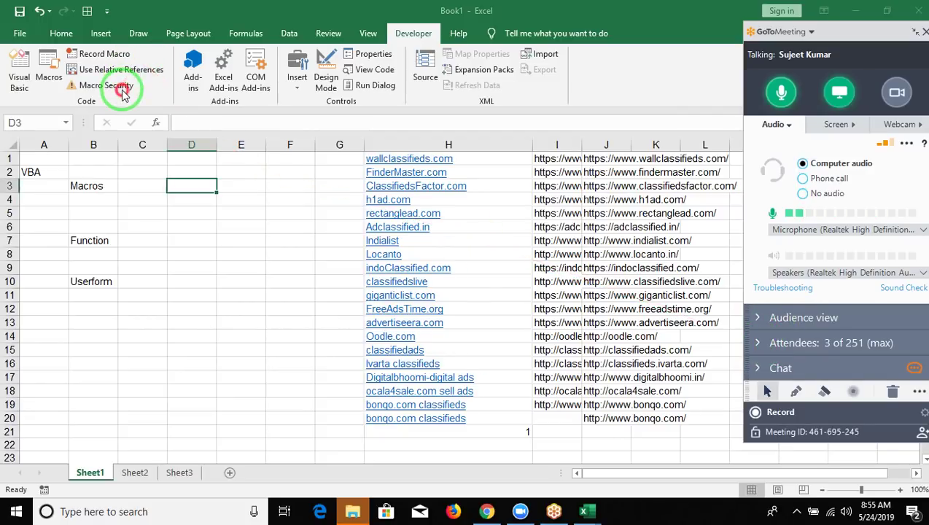
pyautogui.click(123, 89)
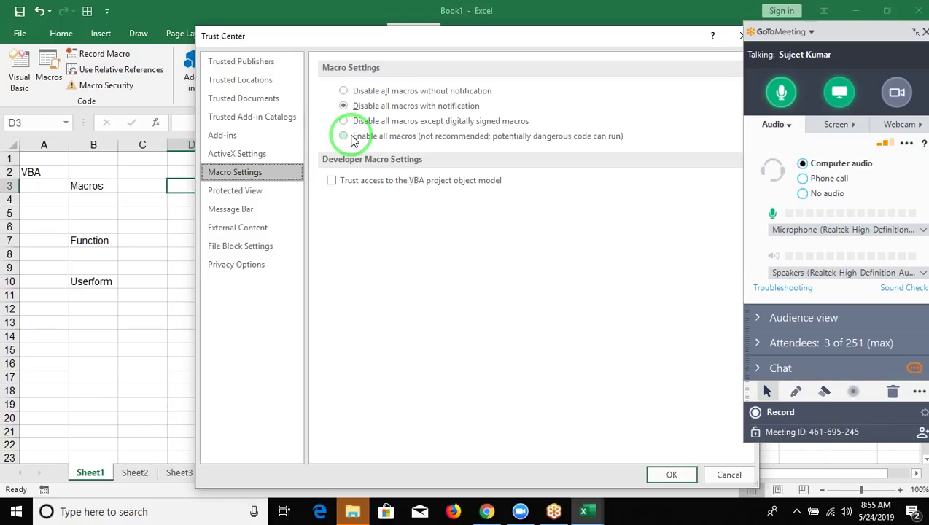
pyautogui.moveTo(428, 43); pyautogui.dragTo(287, 18)
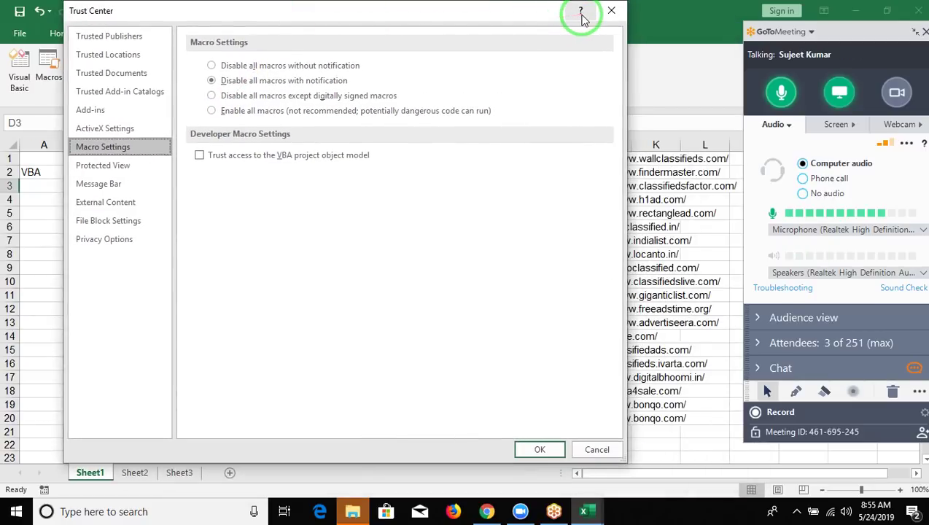
pyautogui.click(618, 20)
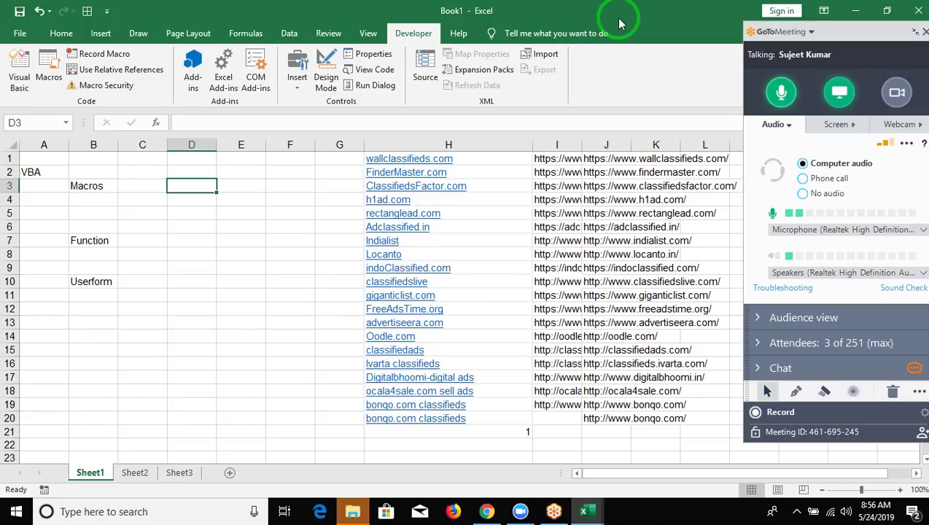
# Open Save As for Book1 and pick Excel Macro-Enabled Workbook as the file type
pyautogui.click(24, 35)
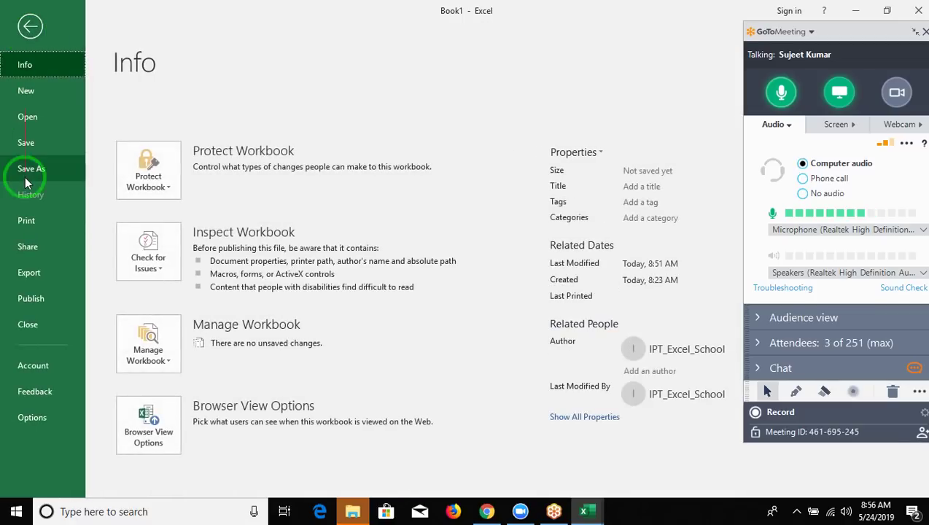
pyautogui.click(28, 171)
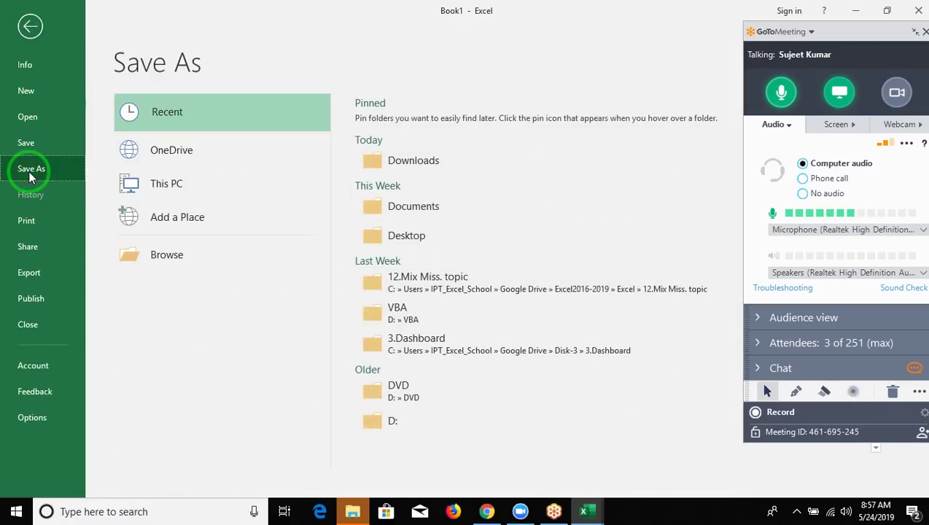
pyautogui.click(147, 253)
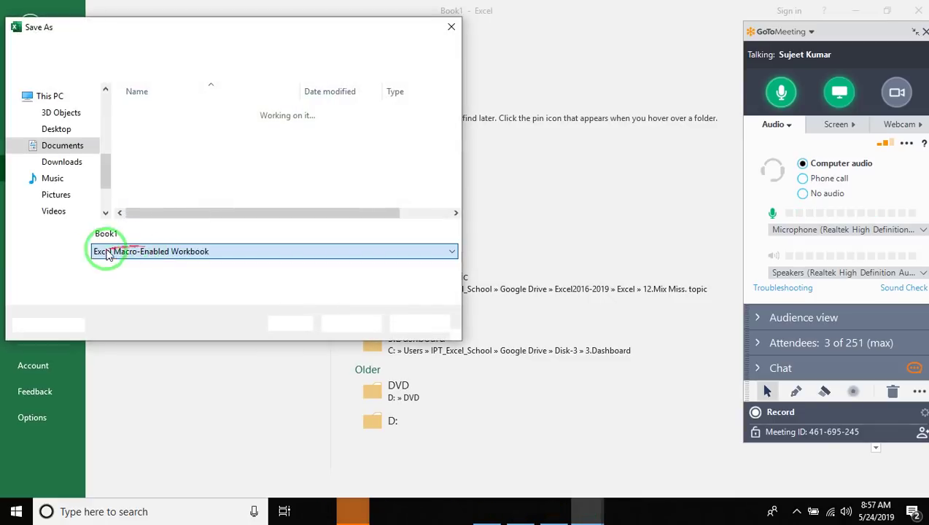
pyautogui.click(103, 250)
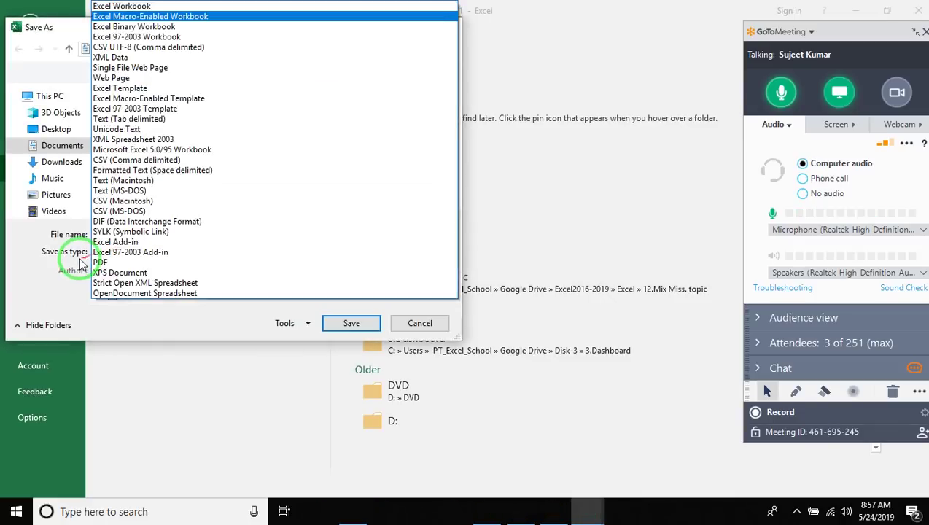
pyautogui.click(122, 6)
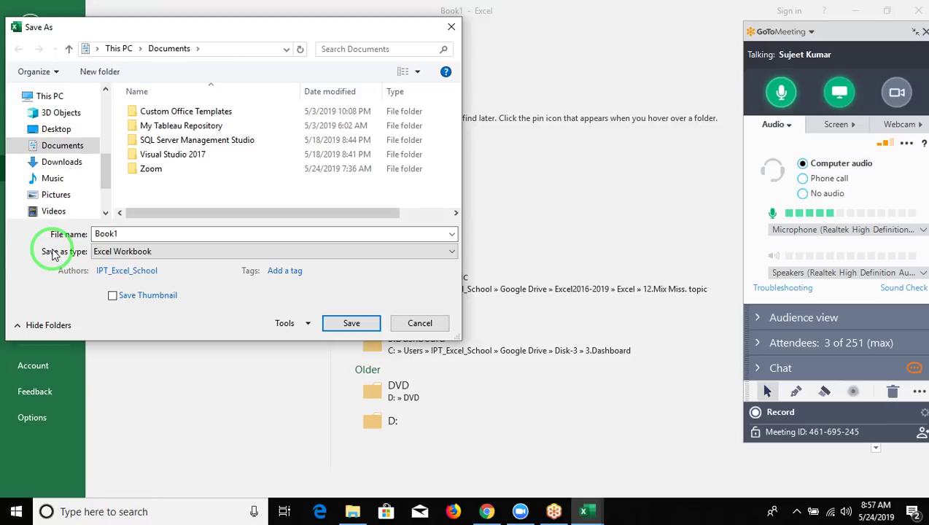
pyautogui.click(131, 257)
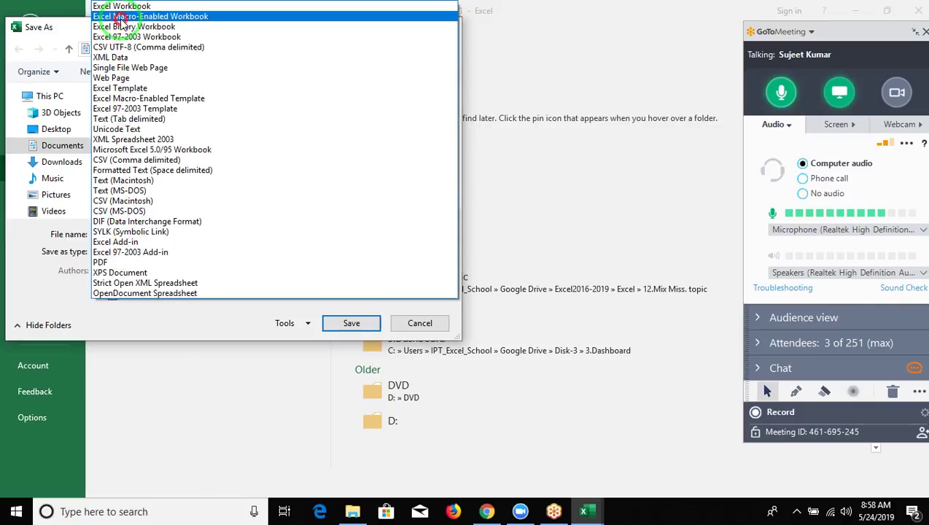
pyautogui.click(122, 17)
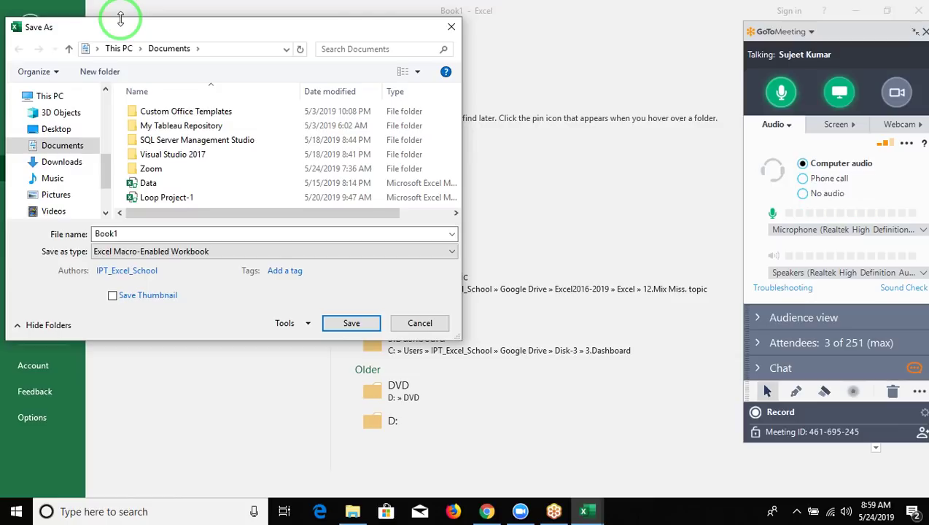
pyautogui.moveTo(10, 121)
pyautogui.press('super+d')
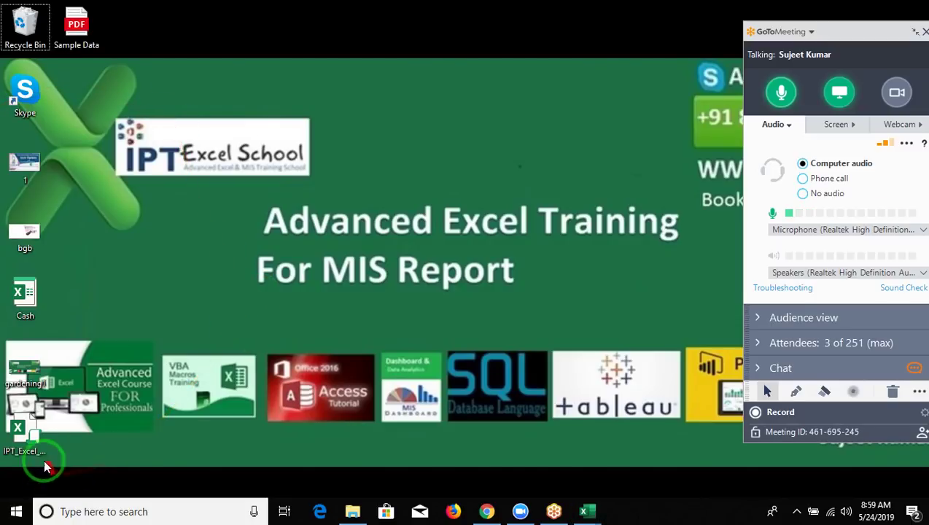
# Drag the IPT_Excel_School workbook icon to the desktop's top row, keeping its name unchanged
pyautogui.moveTo(28, 446)
pyautogui.mouseDown()
pyautogui.moveTo(185, 55)
pyautogui.moveTo(175, 33)
pyautogui.mouseUp()
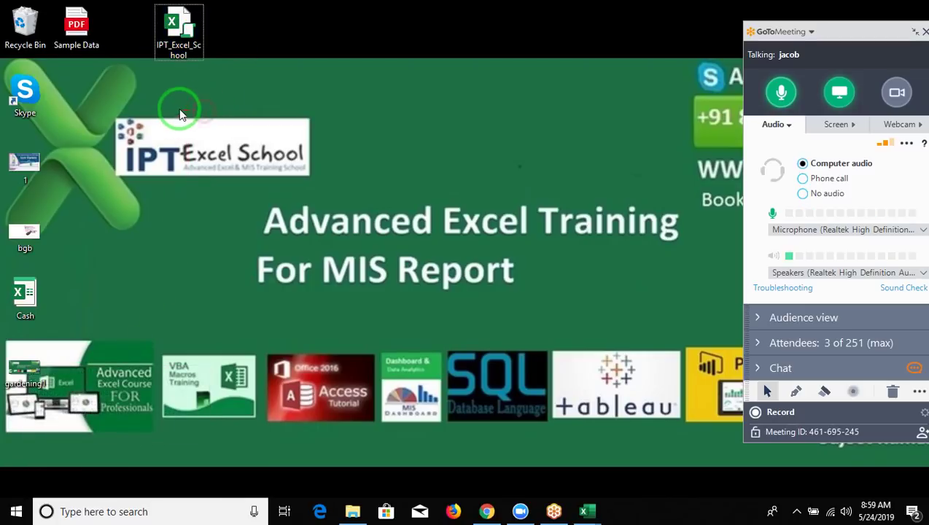
pyautogui.click(180, 26)
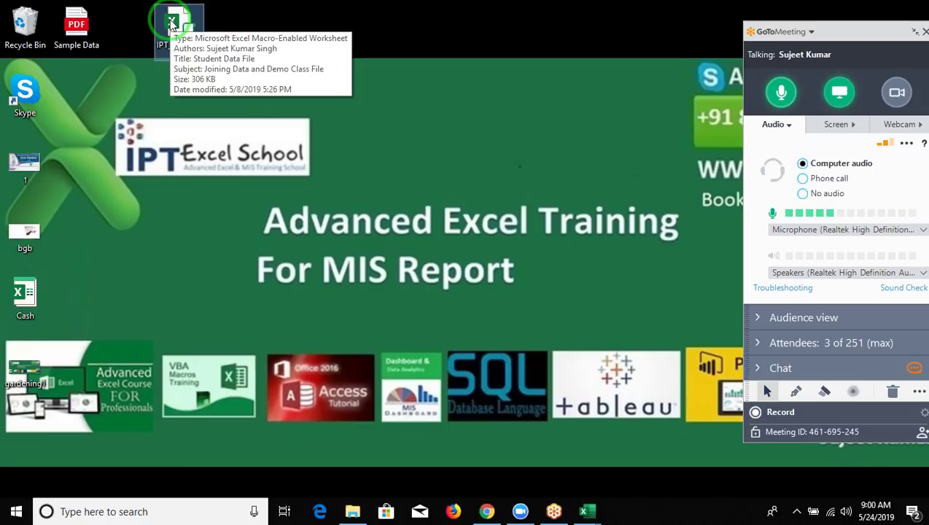
pyautogui.click(172, 52)
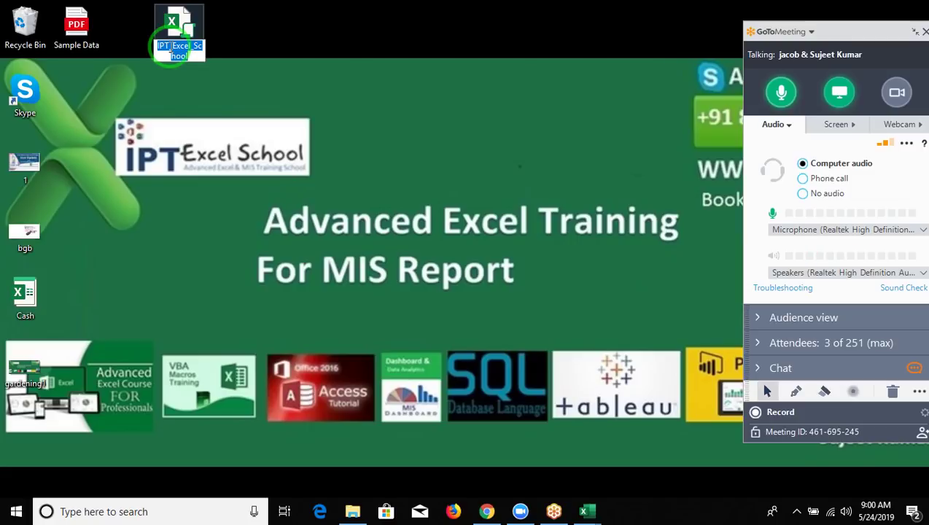
pyautogui.click(211, 86)
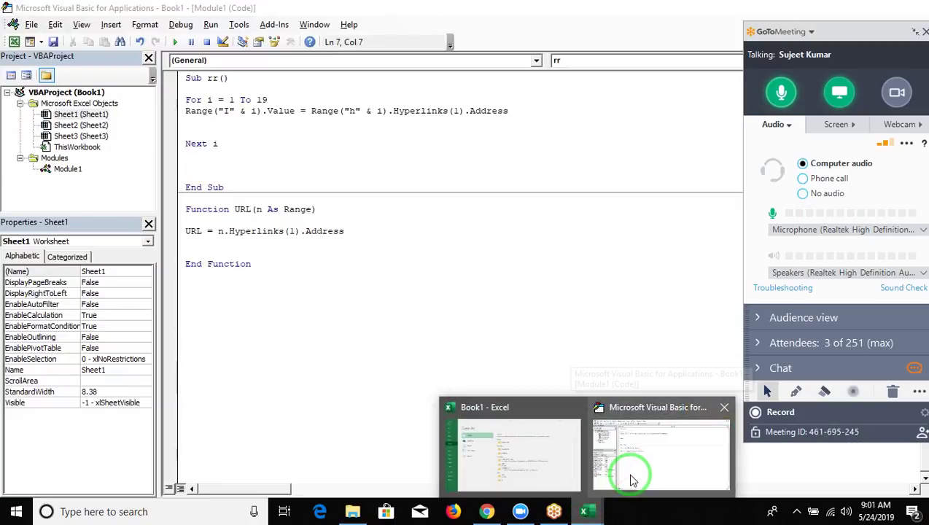
pyautogui.click(629, 466)
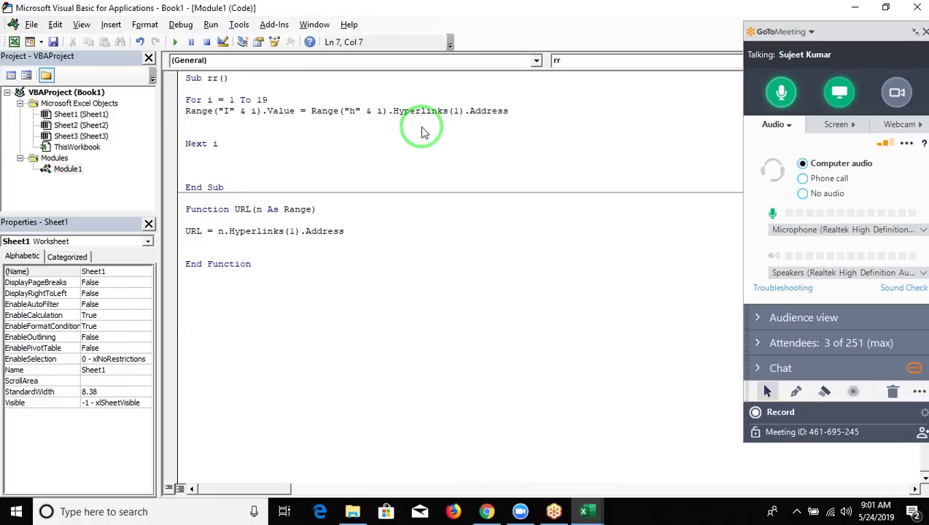
pyautogui.moveTo(588, 511)
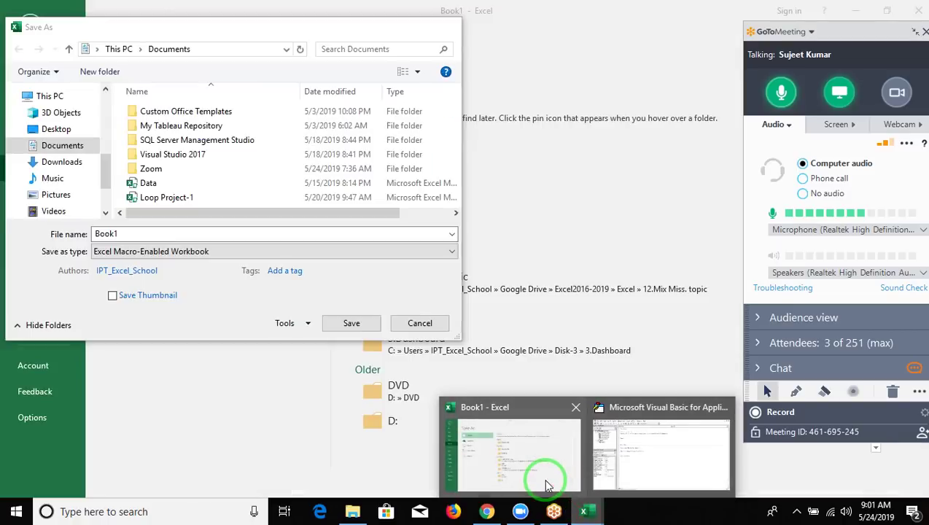
# Save Book1 as a macro-enabled workbook named 1, with Desktop chosen as the location
pyautogui.click(543, 480)
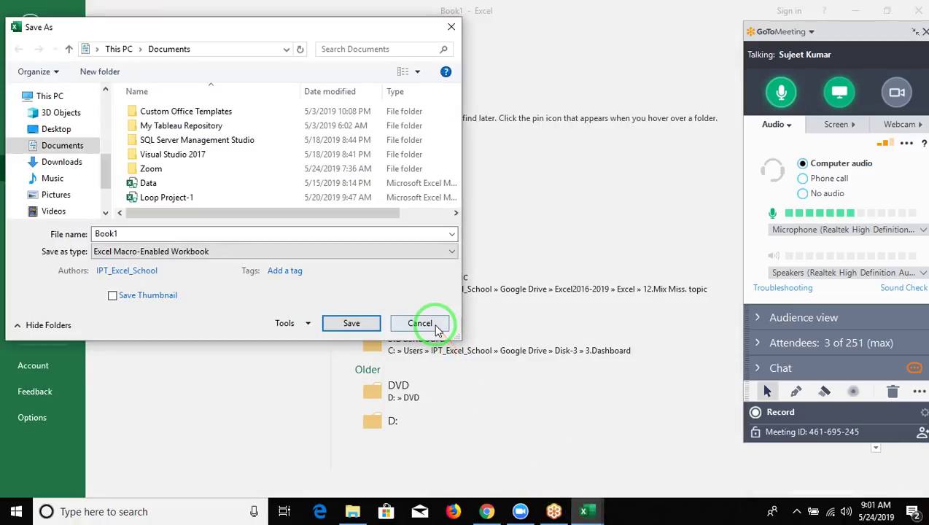
pyautogui.click(161, 237)
pyautogui.doubleClick(160, 237)
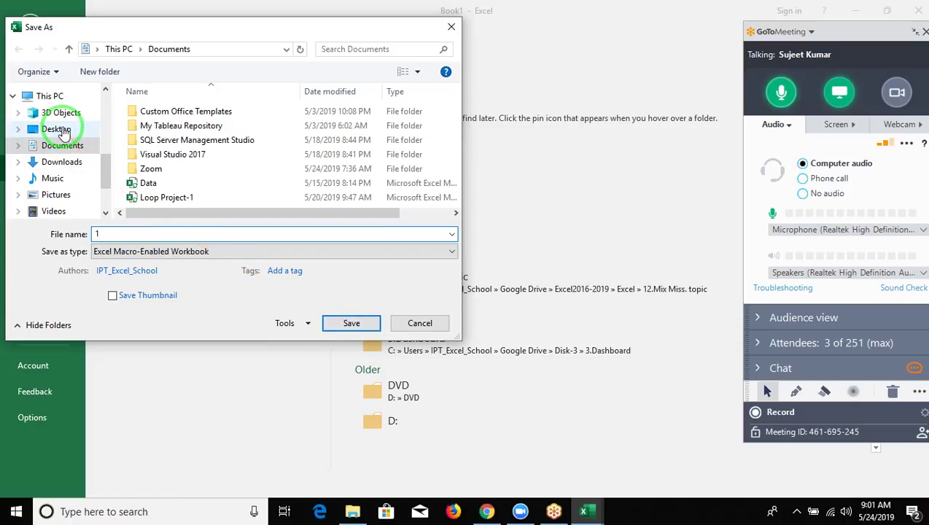
pyautogui.click(50, 129)
pyautogui.click(343, 326)
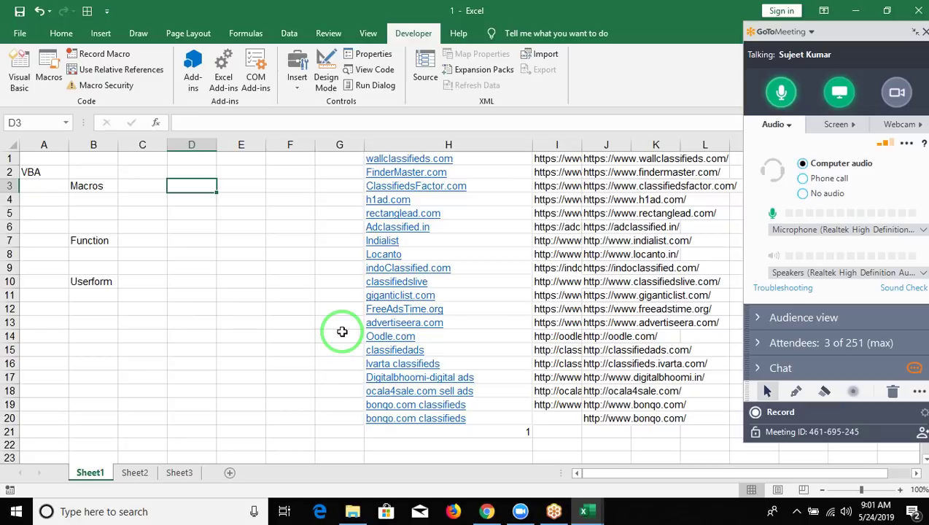
# Copy the hyperlink list H1:H21 and create a new blank workbook, Book2
pyautogui.press('Right')
pyautogui.press('Right')
pyautogui.press('Right')
pyautogui.press('Right')
pyautogui.press('Up')
pyautogui.press('Up')
pyautogui.hotkey('ctrl', 'shift', 'Down')
pyautogui.hotkey('ctrl', 'c')
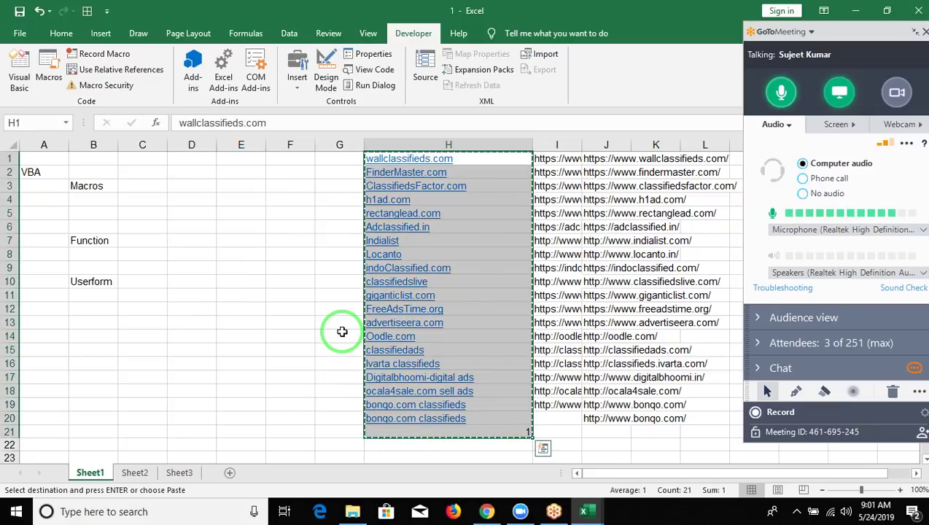
pyautogui.hotkey('ctrl', 'b')
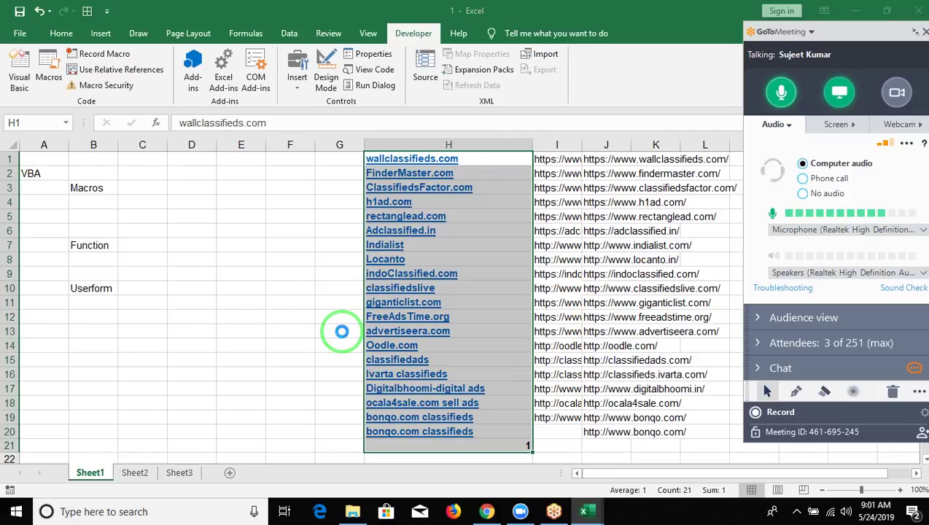
pyautogui.hotkey('ctrl', 'n')
pyautogui.hotkey('ctrl', 'w')
pyautogui.hotkey('ctrl', 'c')
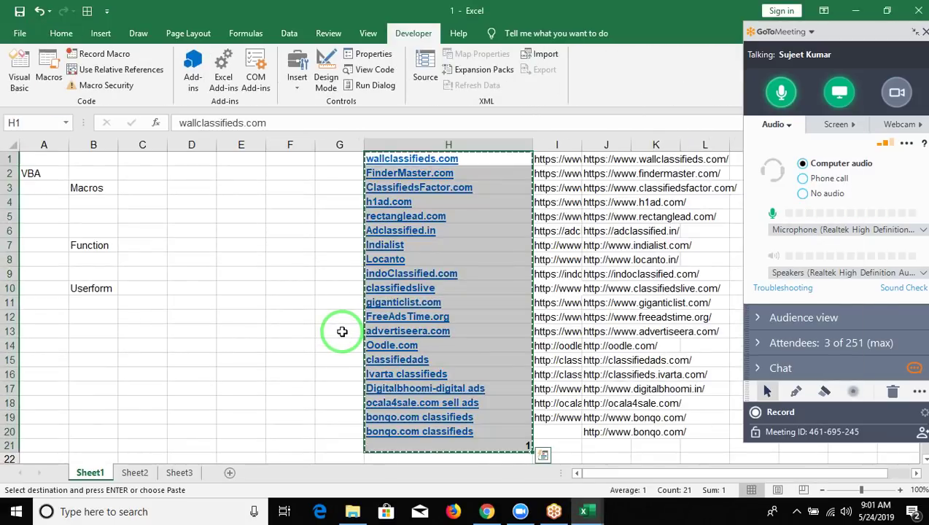
pyautogui.hotkey('ctrl', 'n')
pyautogui.hotkey('ctrl', 'space')
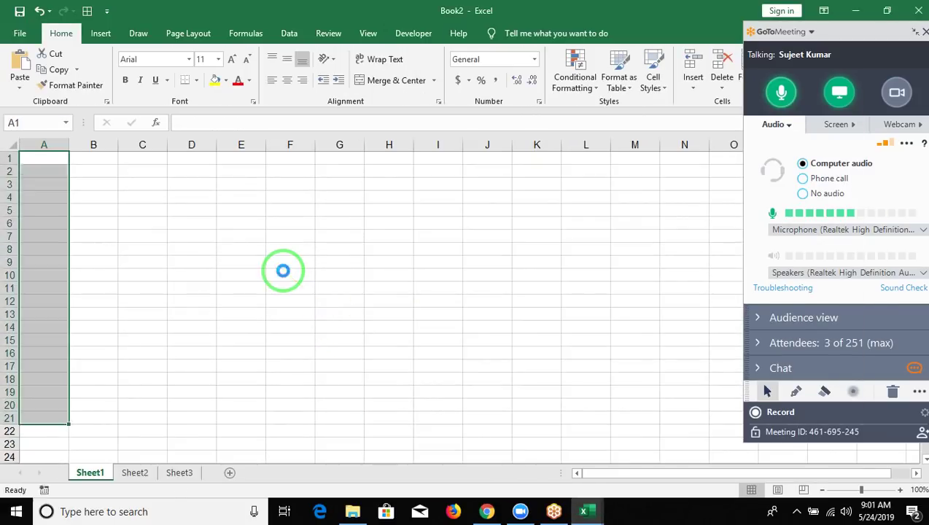
pyautogui.hotkey('ctrl', 'v')
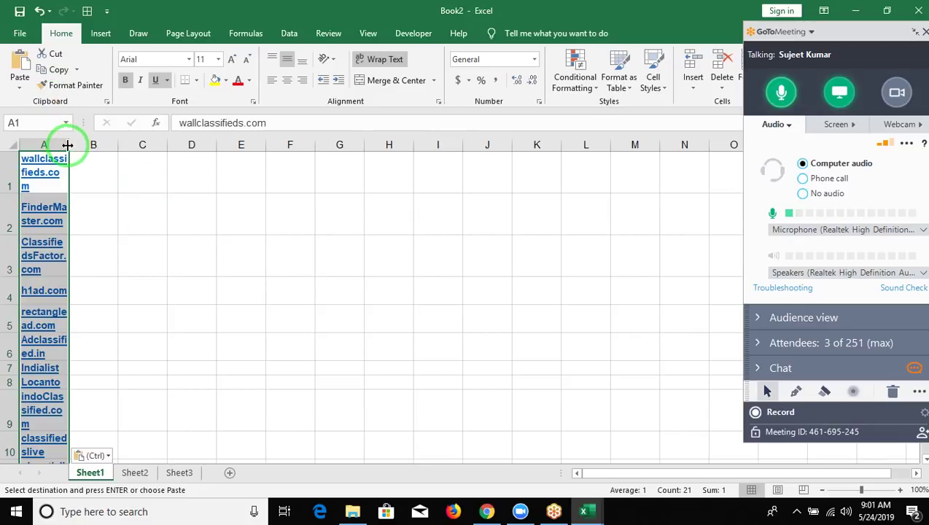
pyautogui.hotkey('ctrl', 'z')
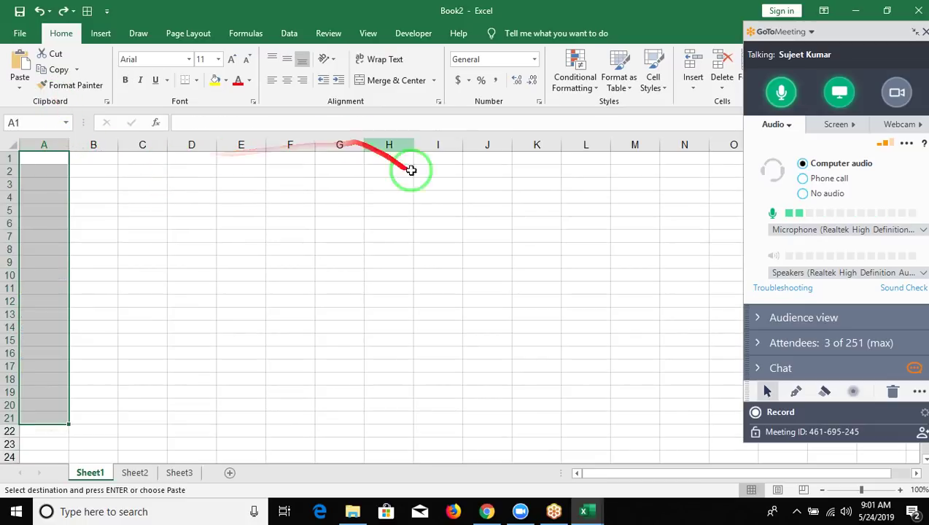
# Paste the links into cell H1 of Book2 and turn off Wrap Text
pyautogui.click(394, 159)
pyautogui.hotkey('ctrl', 'v')
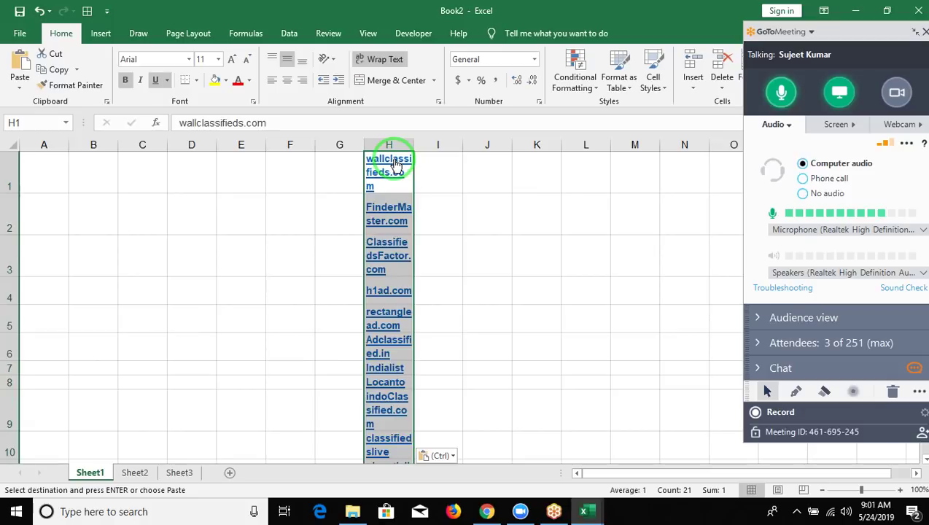
pyautogui.click(390, 59)
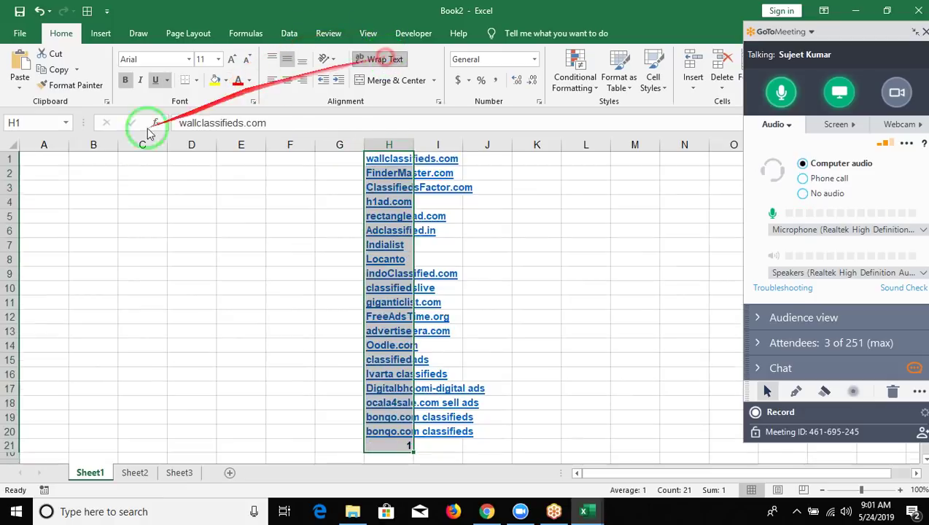
pyautogui.click(154, 213)
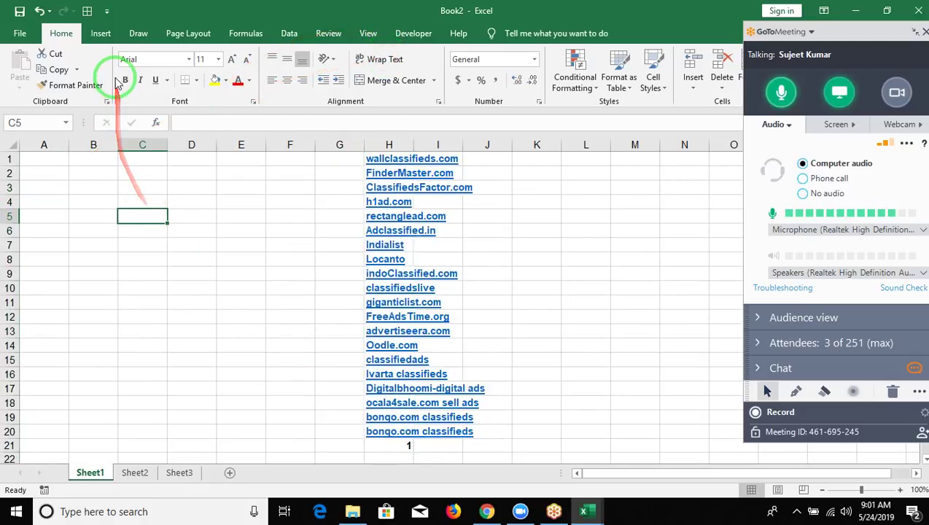
pyautogui.click(22, 35)
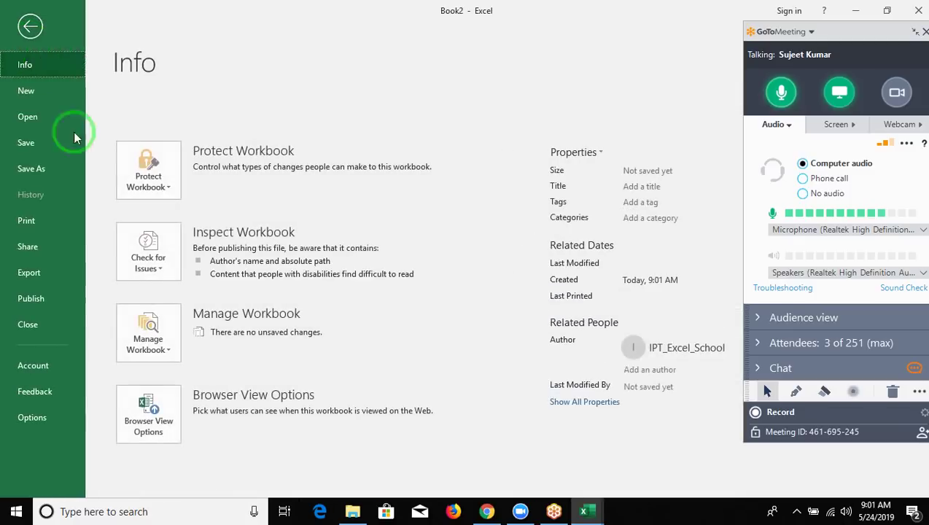
# Save Book2 as '2', type Excel Workbook, on Local Disk (D:), then minimize it
pyautogui.click(70, 178)
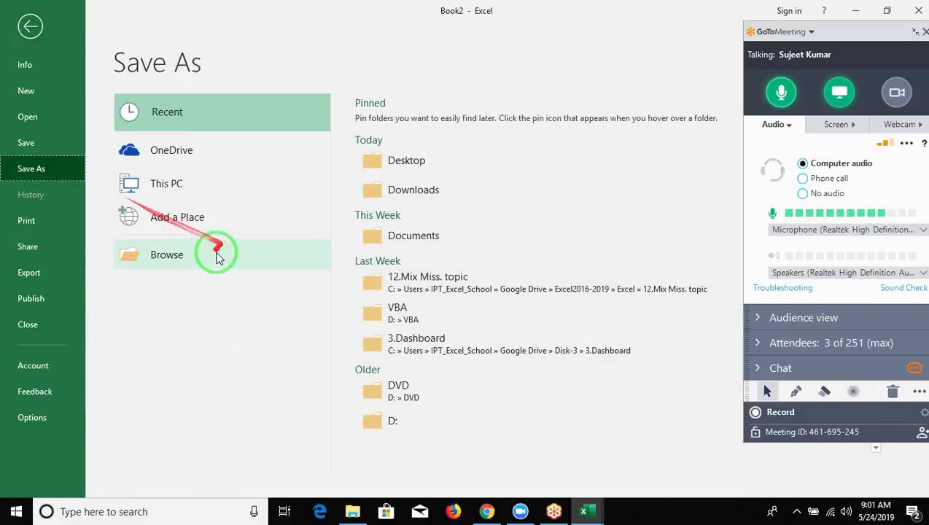
pyautogui.click(197, 267)
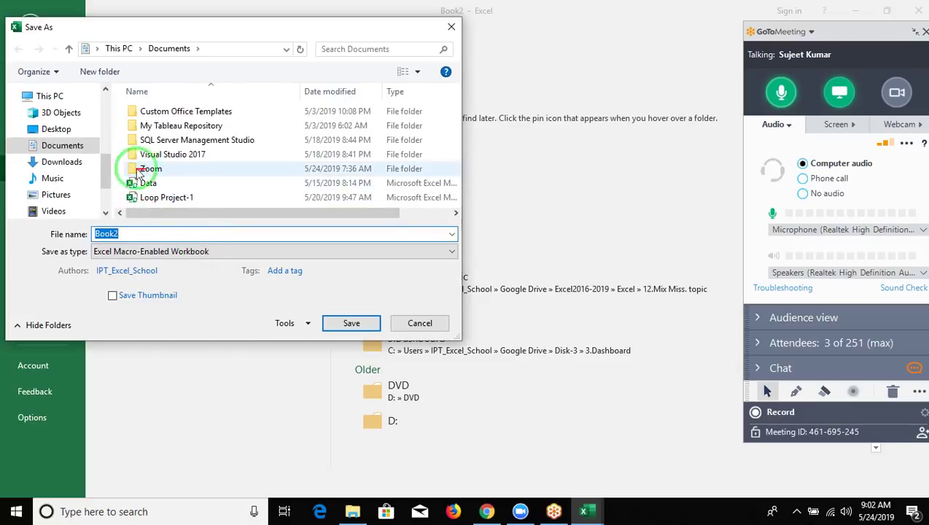
pyautogui.scroll(-2, 100, 200)
pyautogui.click(77, 175)
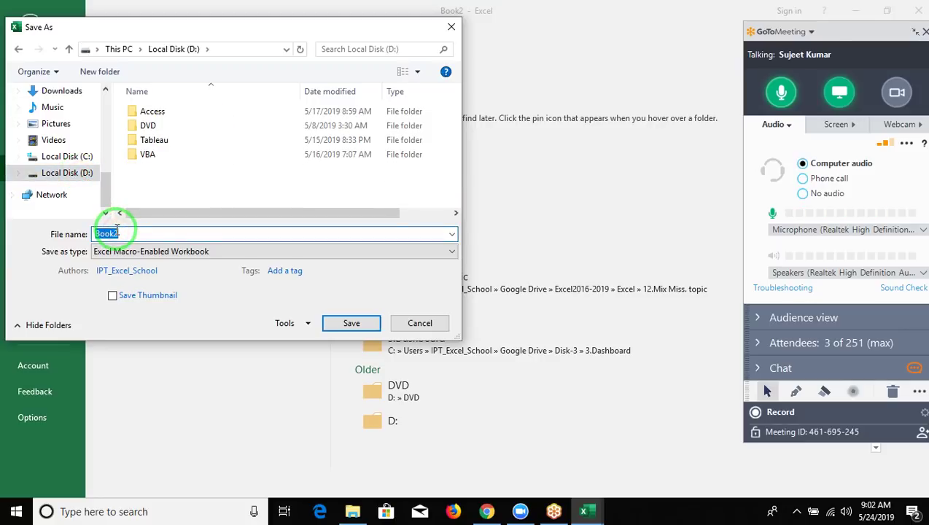
pyautogui.write('2')
pyautogui.click(126, 250)
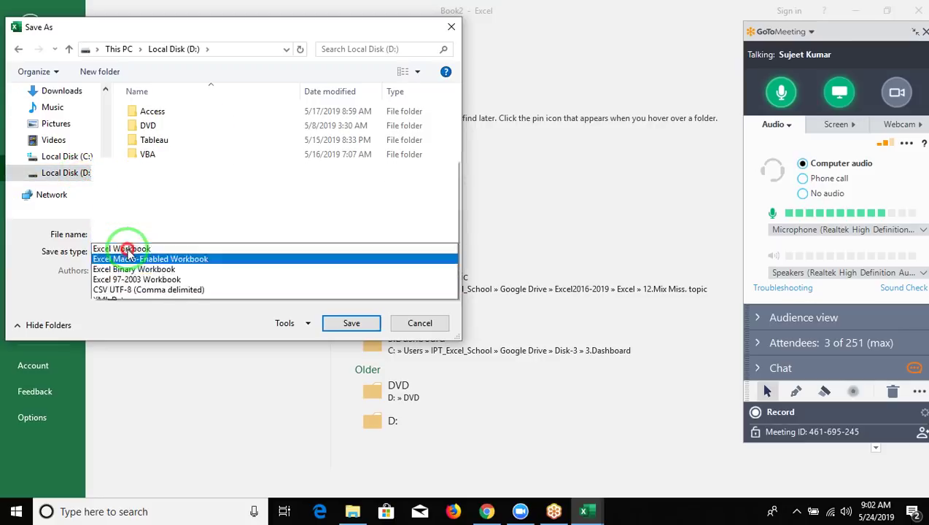
pyautogui.click(115, 7)
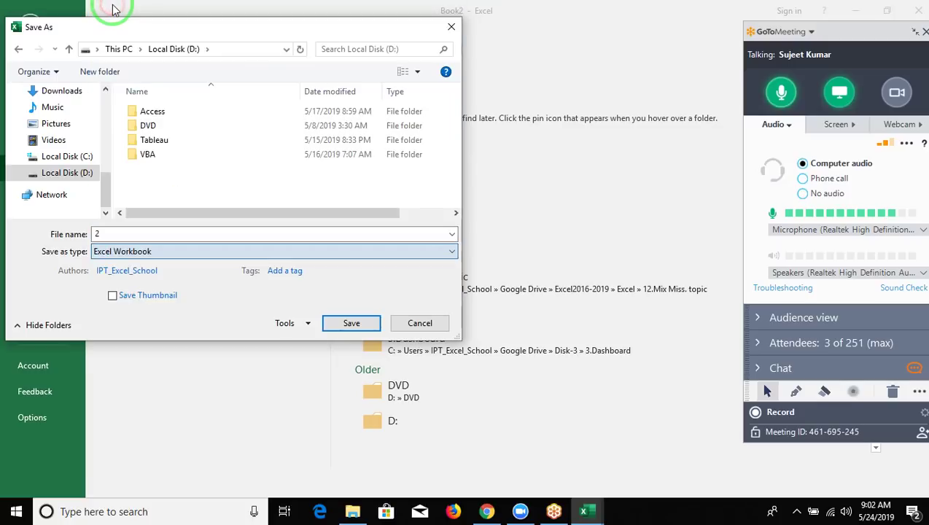
pyautogui.click(368, 322)
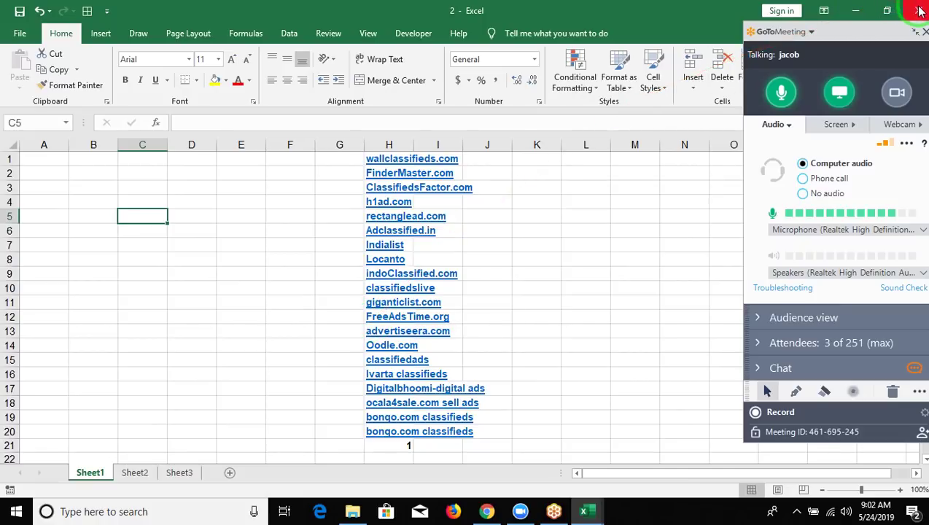
pyautogui.click(856, 11)
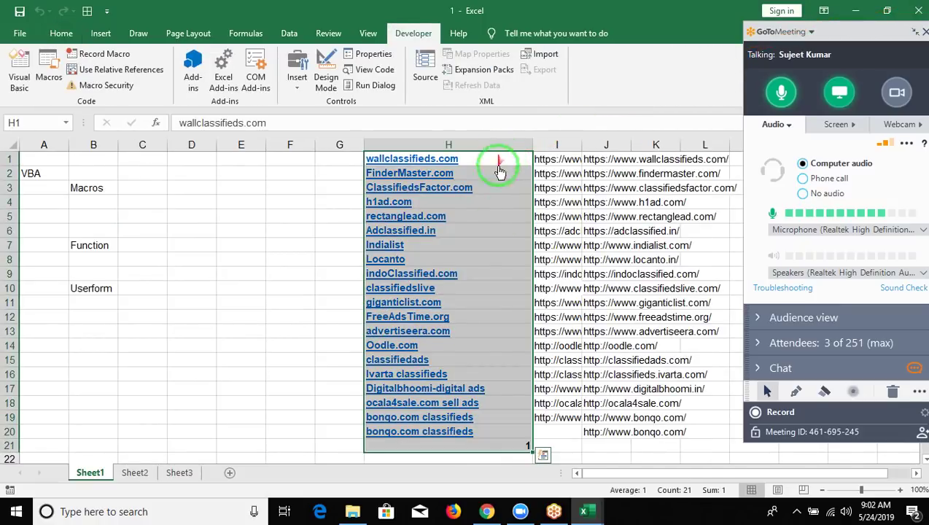
# Insert a new first line in rr after Sub rr() reading workbooks.Open "
pyautogui.click(557, 228)
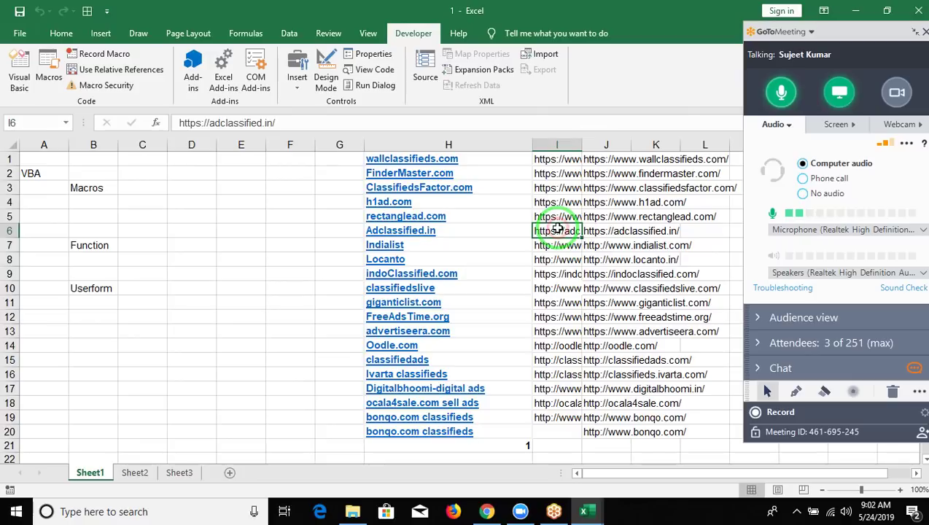
pyautogui.hotkey('alt', 'Tab')
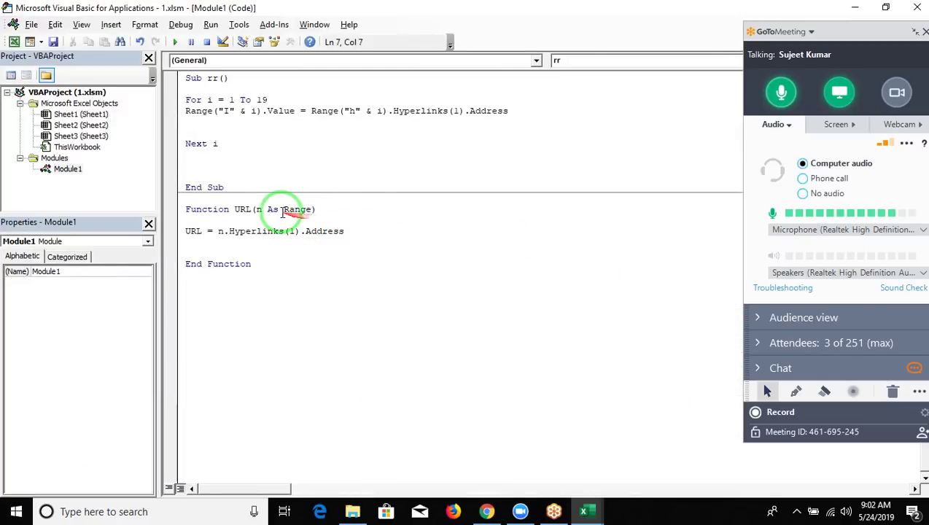
pyautogui.hotkey('alt', 'Tab')
pyautogui.hotkey('alt', 'Tab')
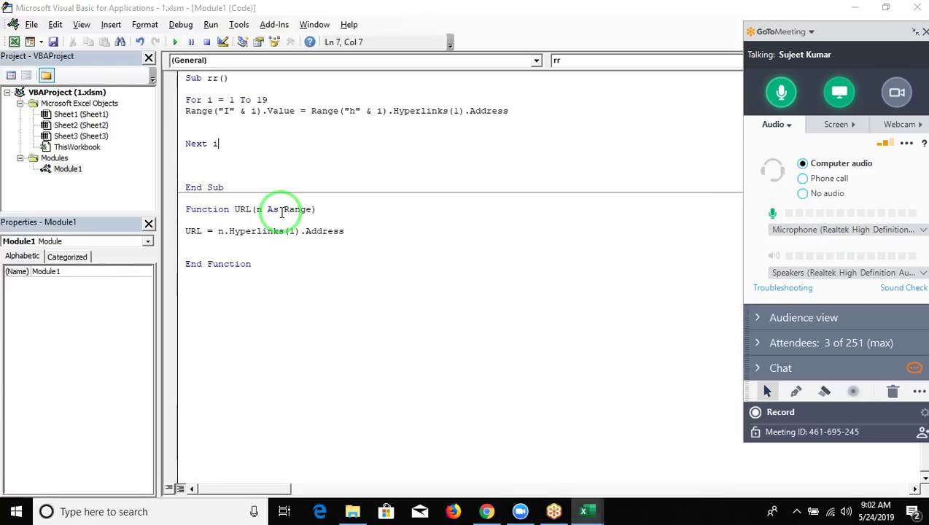
pyautogui.click(196, 88)
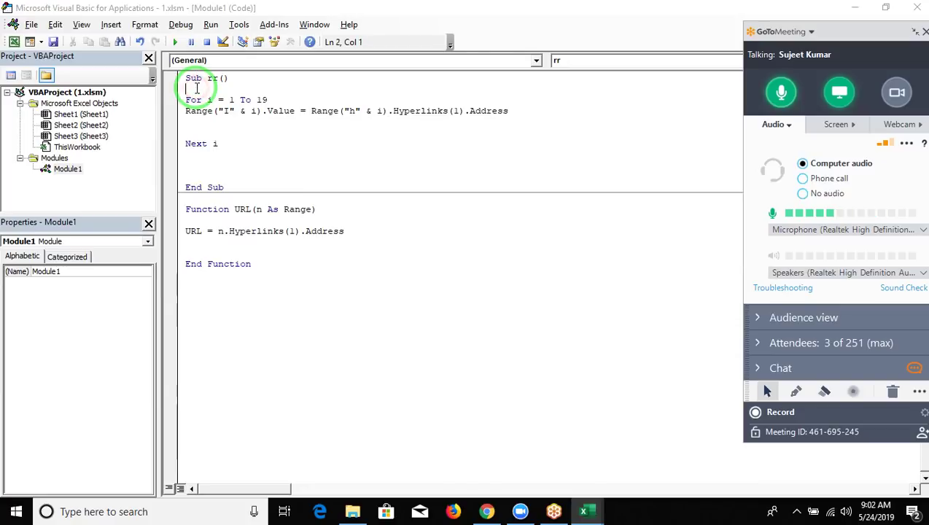
pyautogui.press('Return')
pyautogui.press('Return')
pyautogui.press('Up')
pyautogui.write('kb')
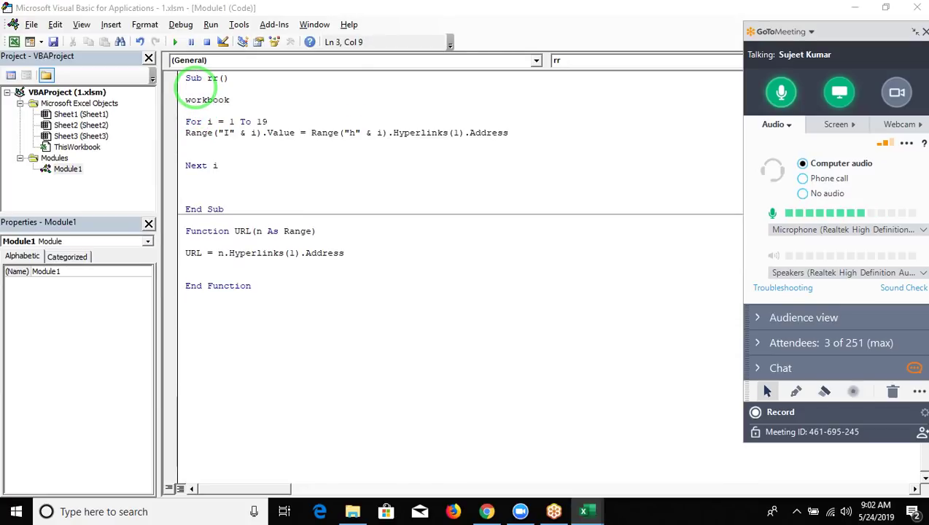
pyautogui.write('s.o')
pyautogui.press('Tab')
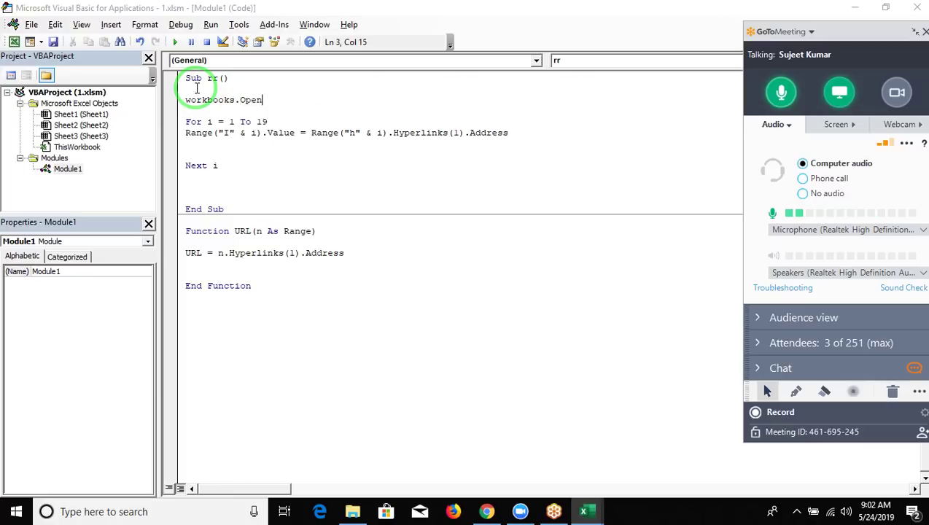
pyautogui.write('"')
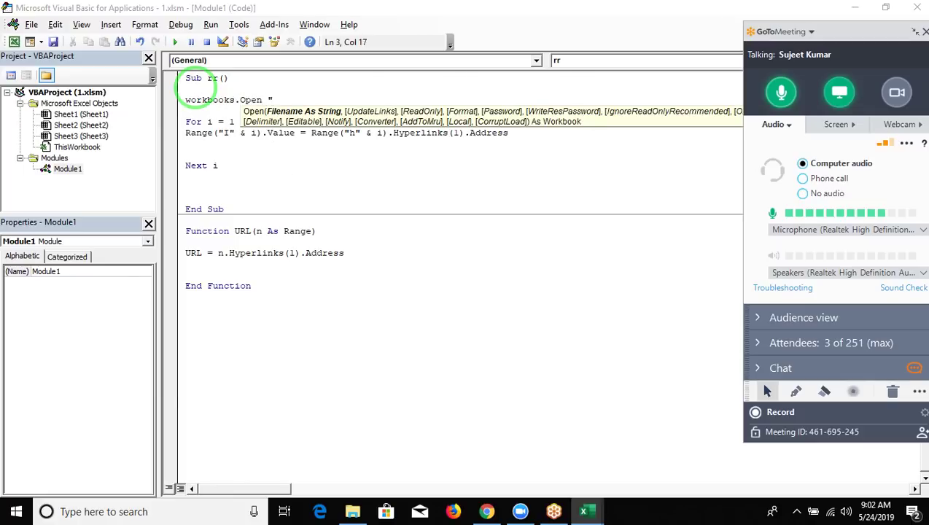
# Copy the D:\ path from File Explorer's address bar and paste it into the Open line
pyautogui.click(352, 511)
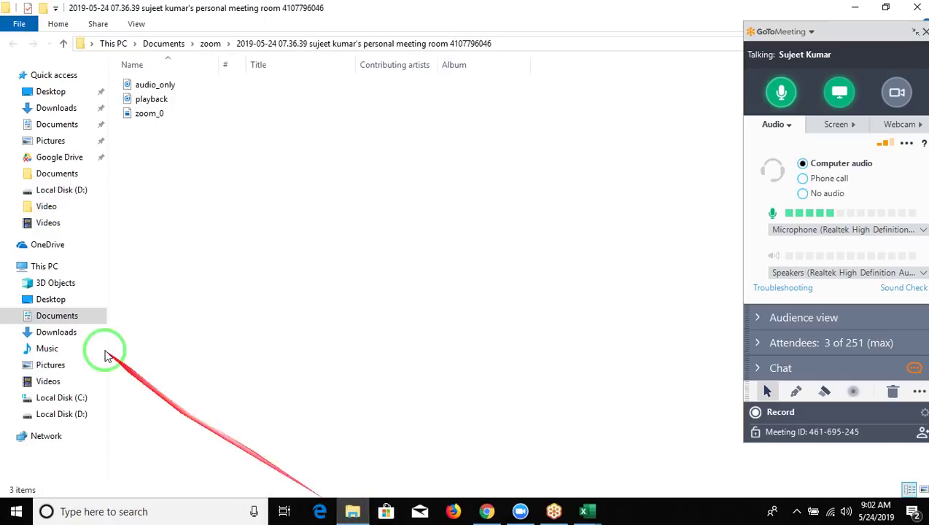
pyautogui.click(64, 413)
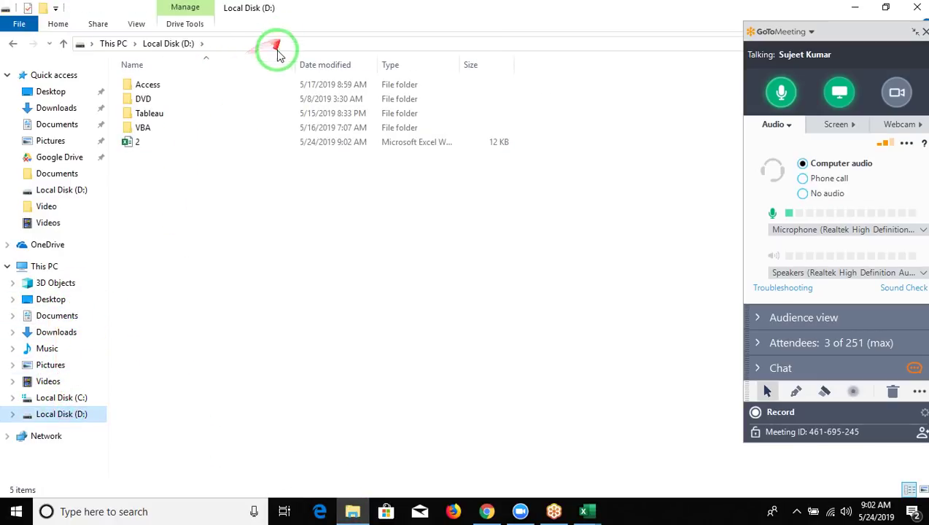
pyautogui.click(222, 44)
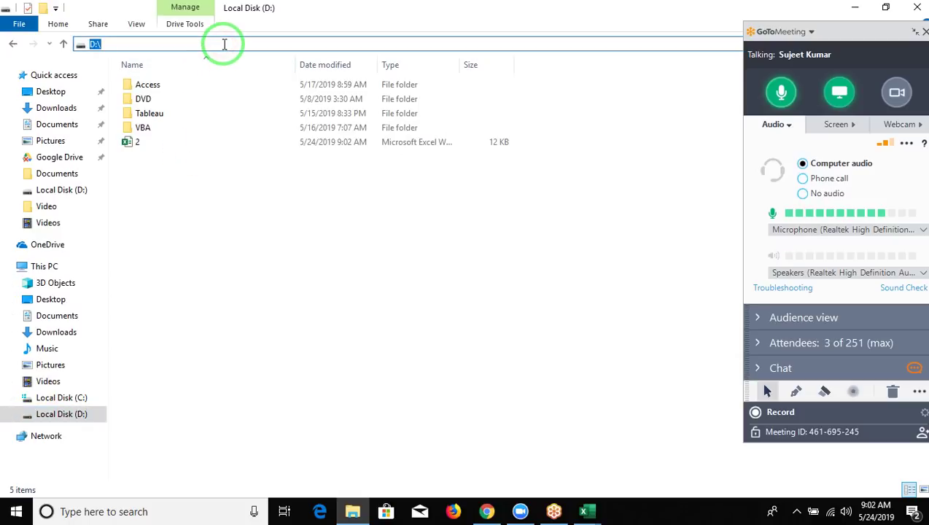
pyautogui.hotkey('ctrl', 'c')
pyautogui.hotkey('alt', 'Tab')
pyautogui.hotkey('ctrl', 'v')
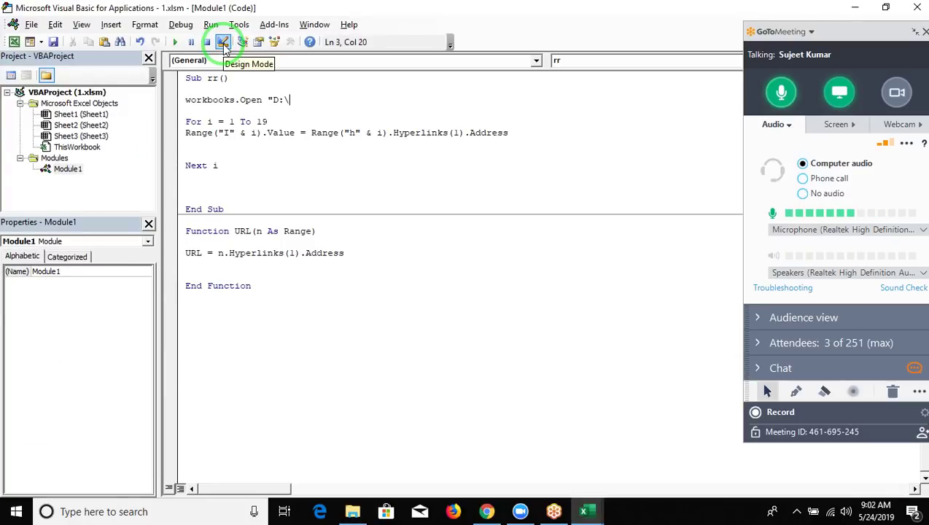
# Complete the path as "D:\2.xlsx" and add Workbooks("2.xlsx").Close True after Next i
pyautogui.write('2.xslx')
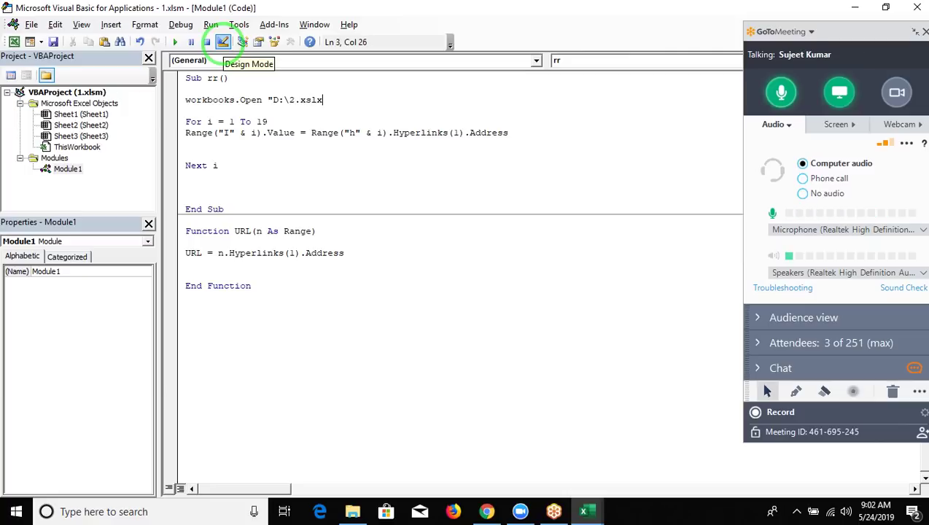
pyautogui.press('BackSpace')
pyautogui.write('"')
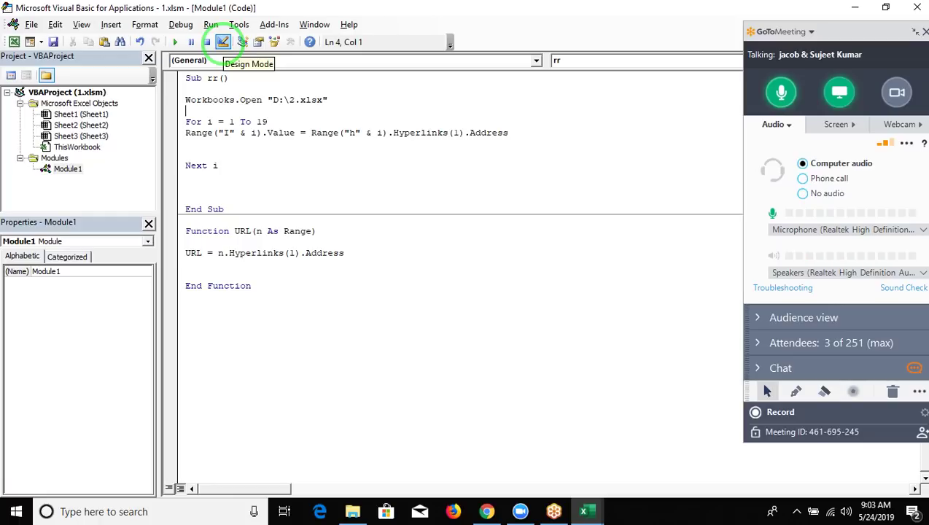
pyautogui.click(326, 132)
pyautogui.press('Down')
pyautogui.press('Down')
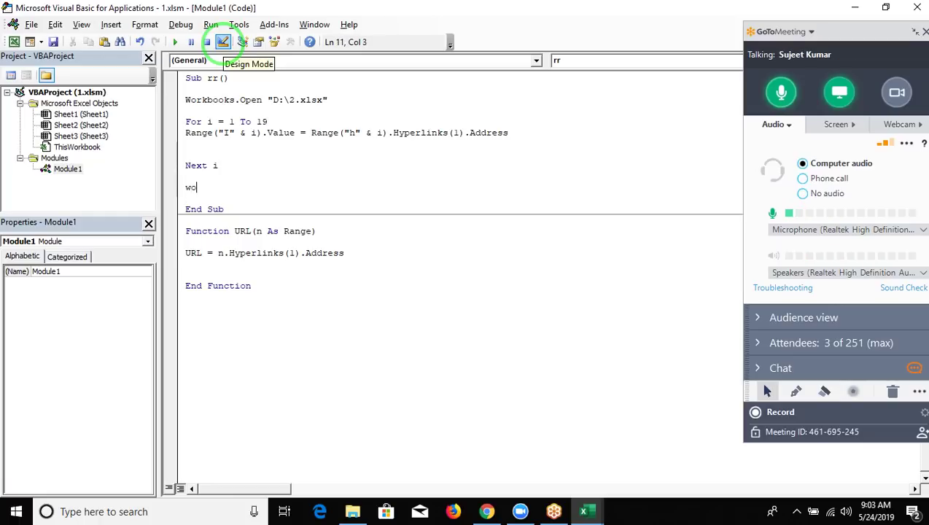
pyautogui.write('rkbooks')
pyautogui.write('(')
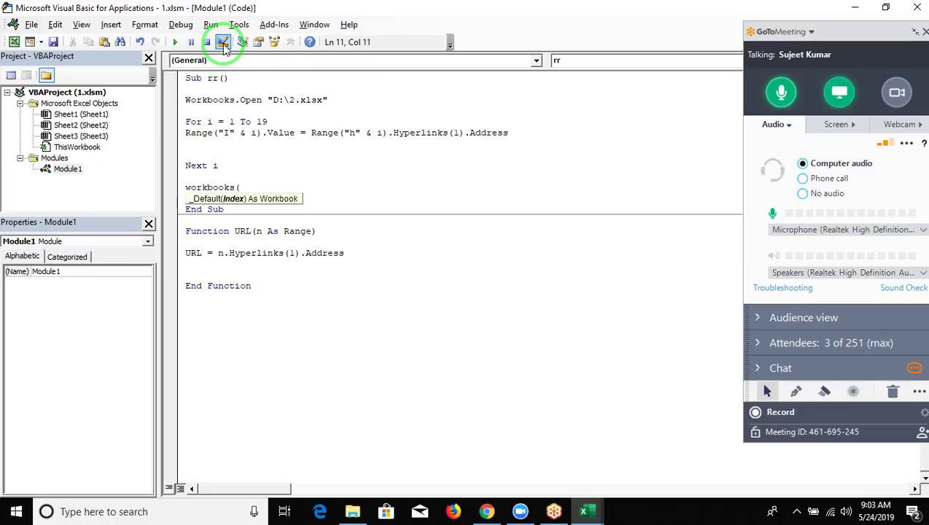
pyautogui.write('"')
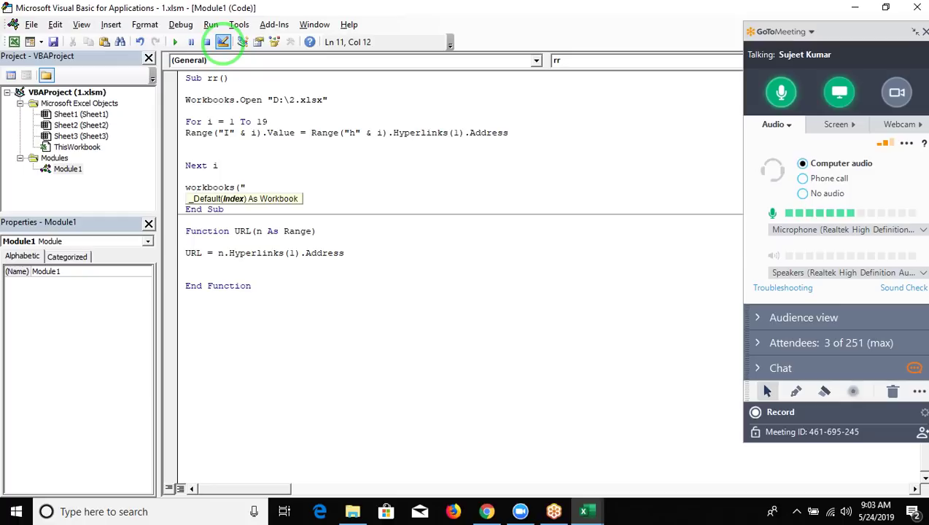
pyautogui.write('2.xlsx"')
pyautogui.write(').c')
pyautogui.press('Down')
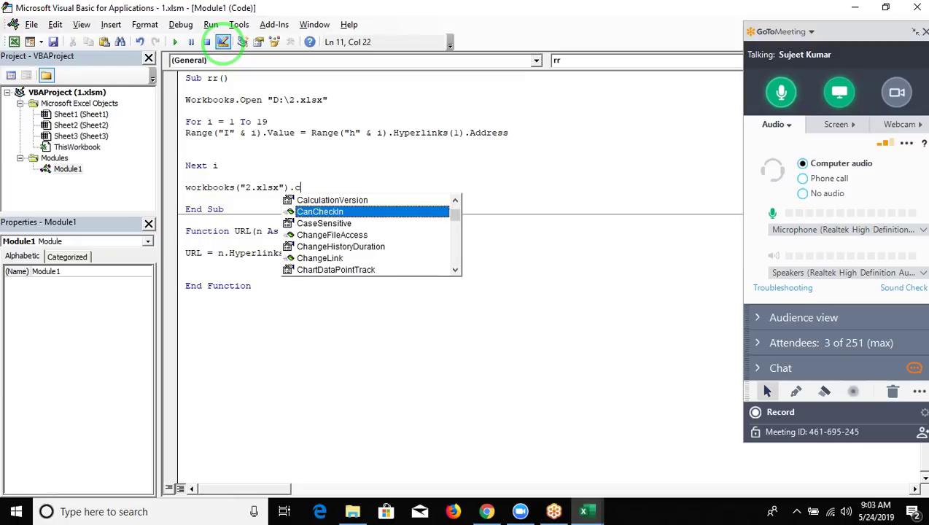
pyautogui.write('l')
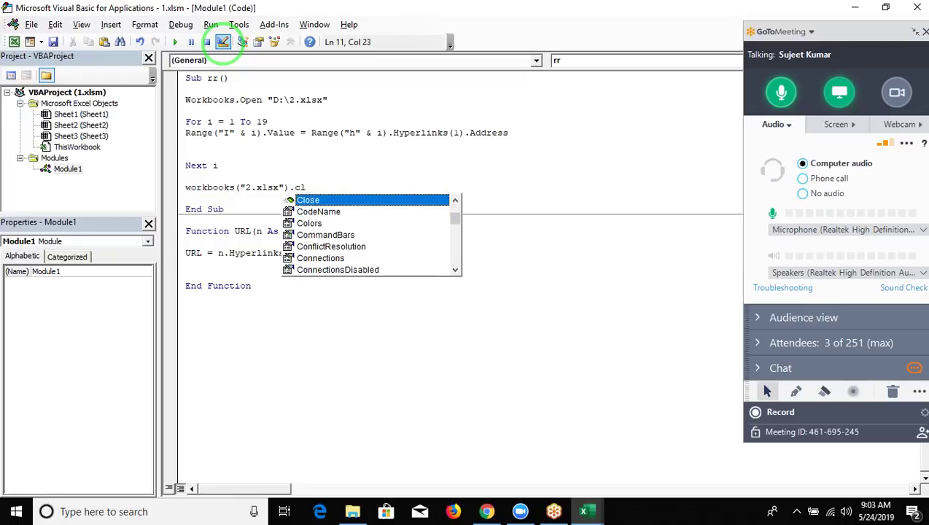
pyautogui.press('Tab')
pyautogui.write('true')
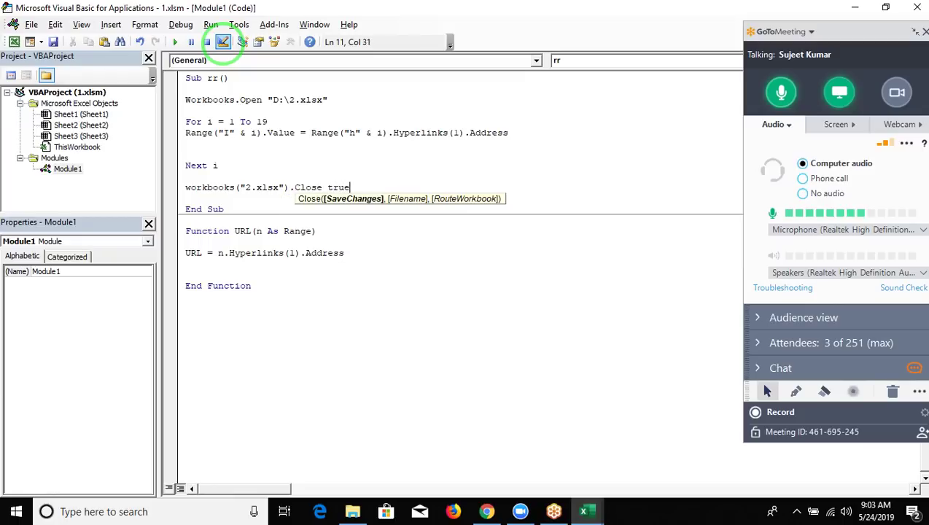
pyautogui.press('Down')
# Switch back to the workbook and run the rr macro from the Macros list
pyautogui.hotkey('alt', 'Tab')
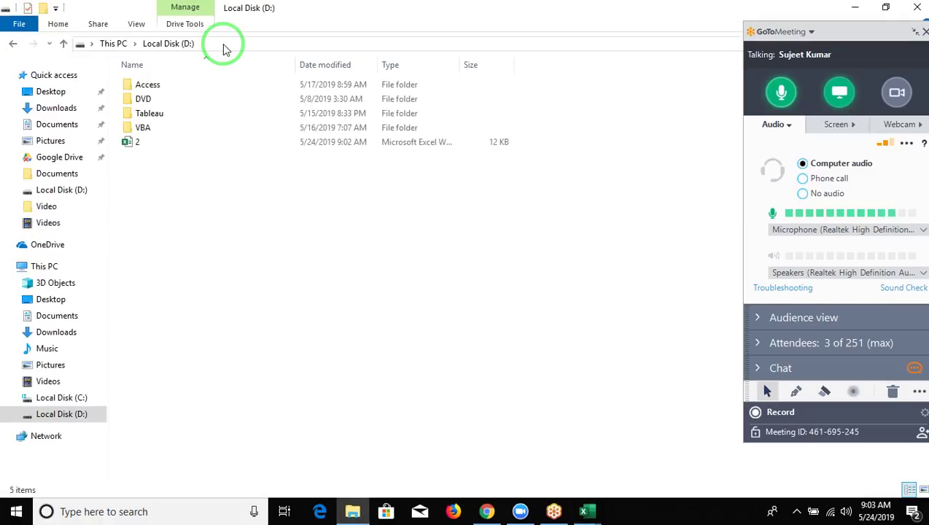
pyautogui.hotkey('alt', 'Tab')
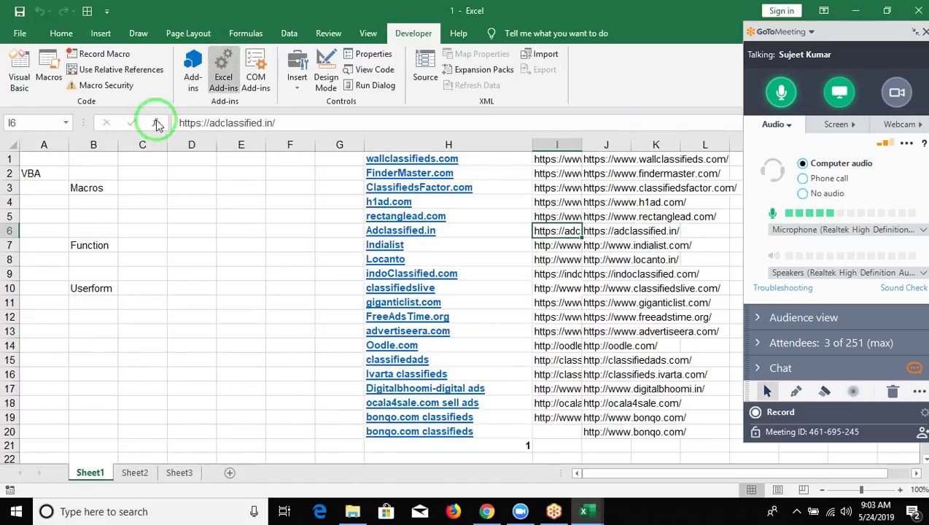
pyautogui.click(128, 346)
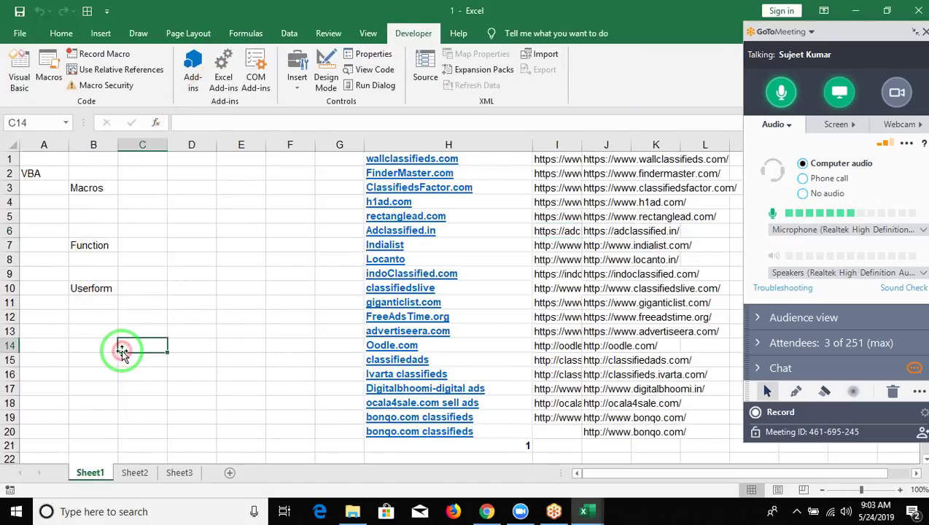
pyautogui.click(64, 187)
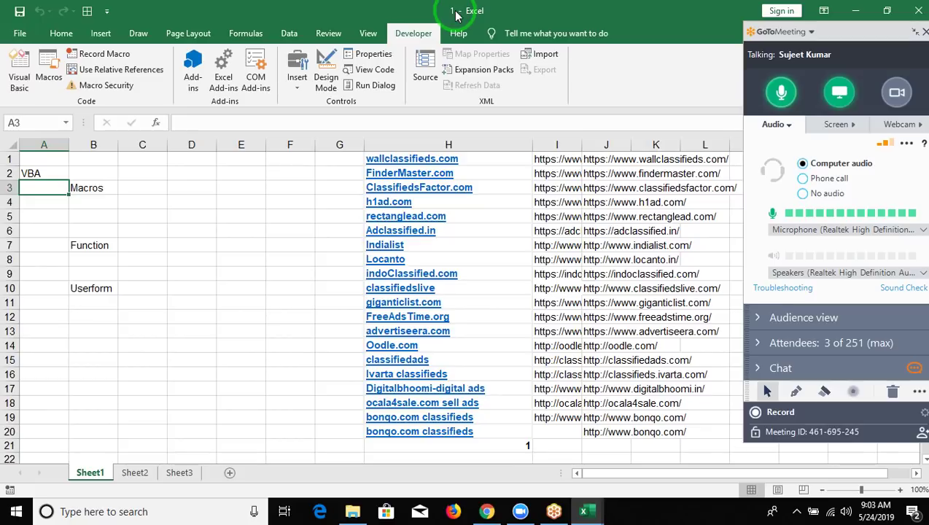
pyautogui.click(64, 86)
pyautogui.click(479, 187)
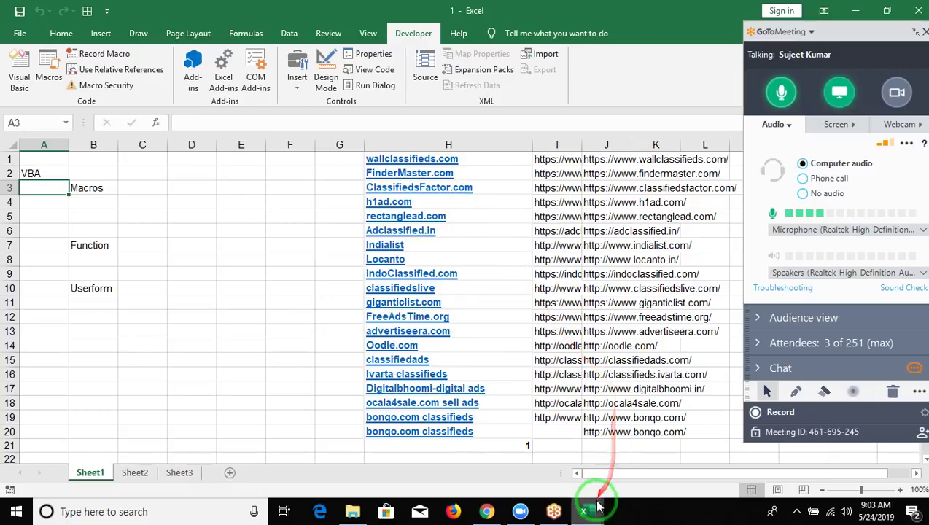
# Open 2.xlsx from D:, check the address in cell I1, then return to the VBA editor
pyautogui.click(352, 514)
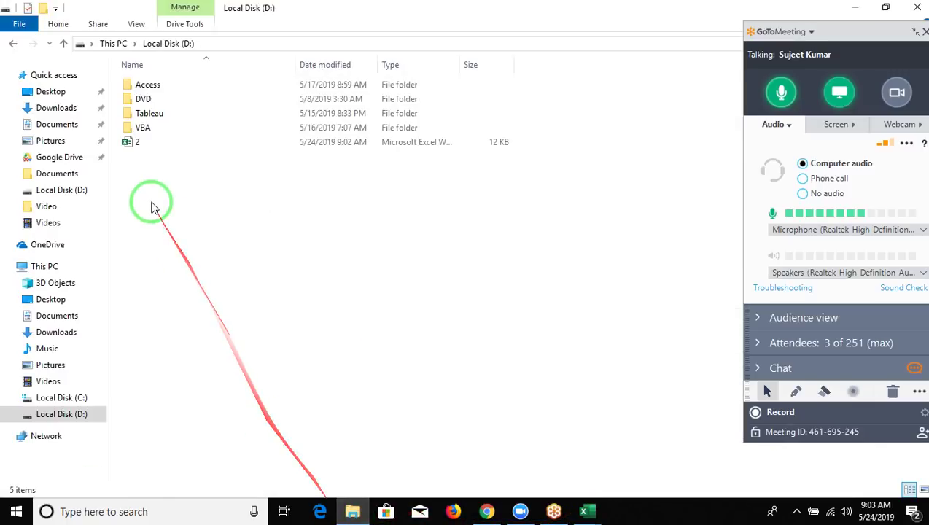
pyautogui.click(145, 146)
pyautogui.doubleClick(145, 148)
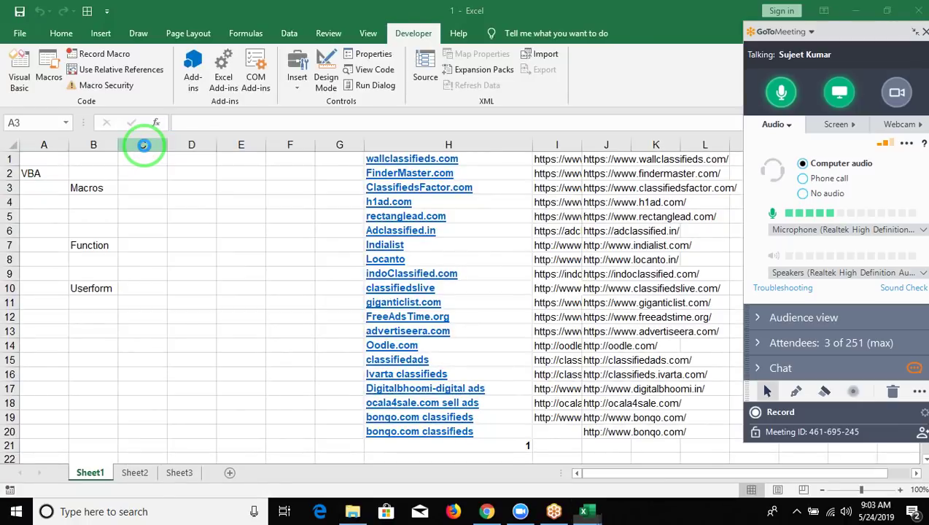
pyautogui.click(453, 158)
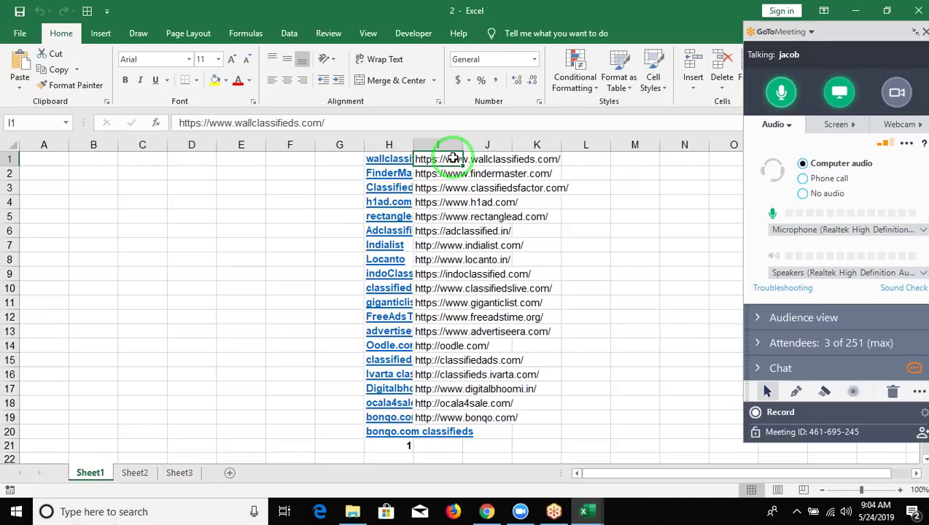
pyautogui.hotkey('alt', 'Tab')
pyautogui.hotkey('alt', 'Tab')
pyautogui.hotkey('alt', 'shift', 'Tab')
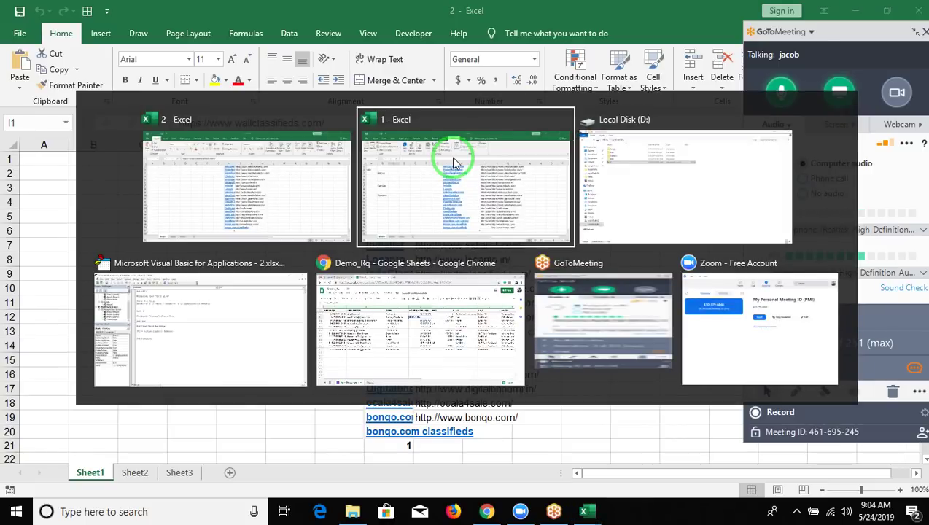
pyautogui.hotkey('alt', 'Tab')
pyautogui.hotkey('alt', 'Tab')
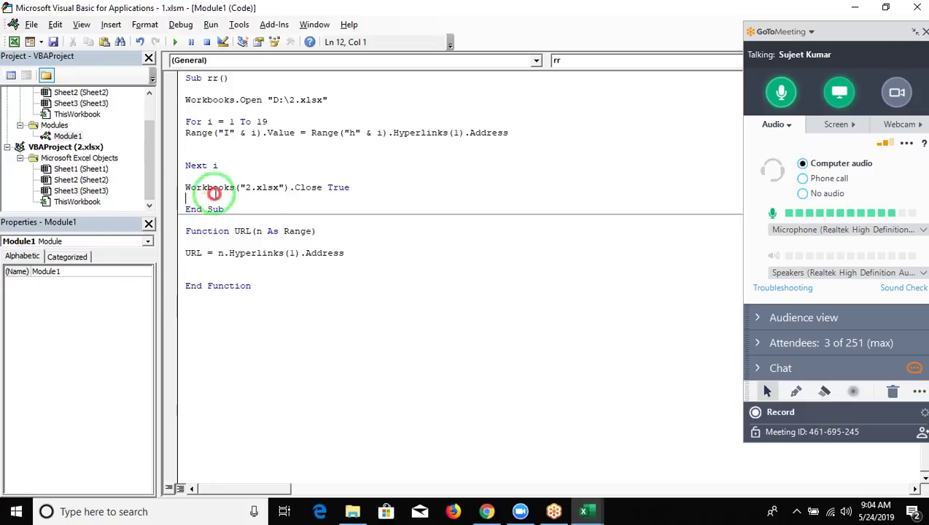
# Review rr's Close True argument, the .xlsx path and the For 1 To 19 loop, then show the desktop
pyautogui.moveTo(350, 187); pyautogui.dragTo(311, 188)
pyautogui.click(327, 187)
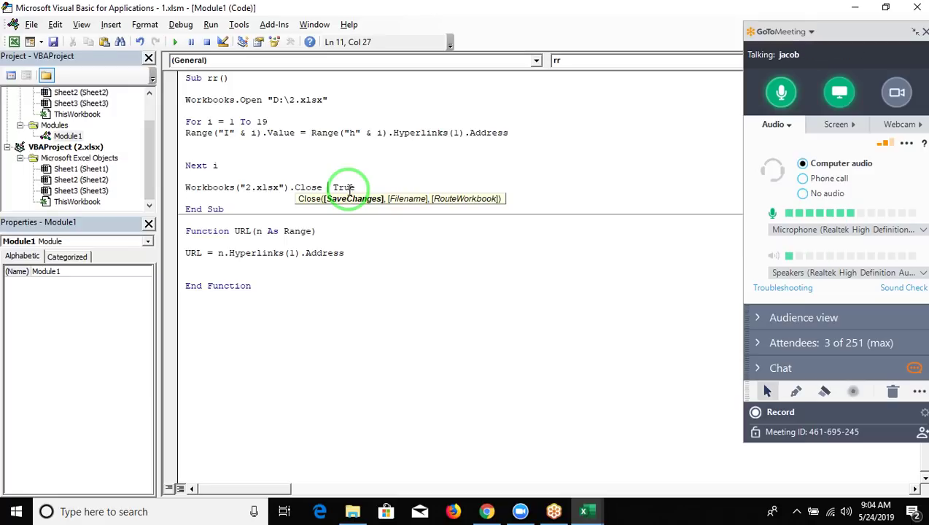
pyautogui.click(339, 173)
pyautogui.doubleClick(310, 100)
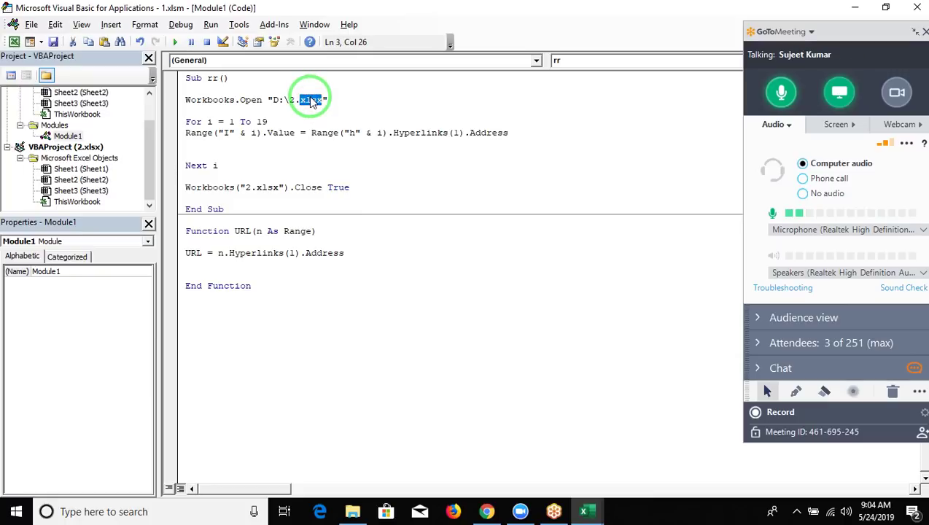
pyautogui.click(296, 132)
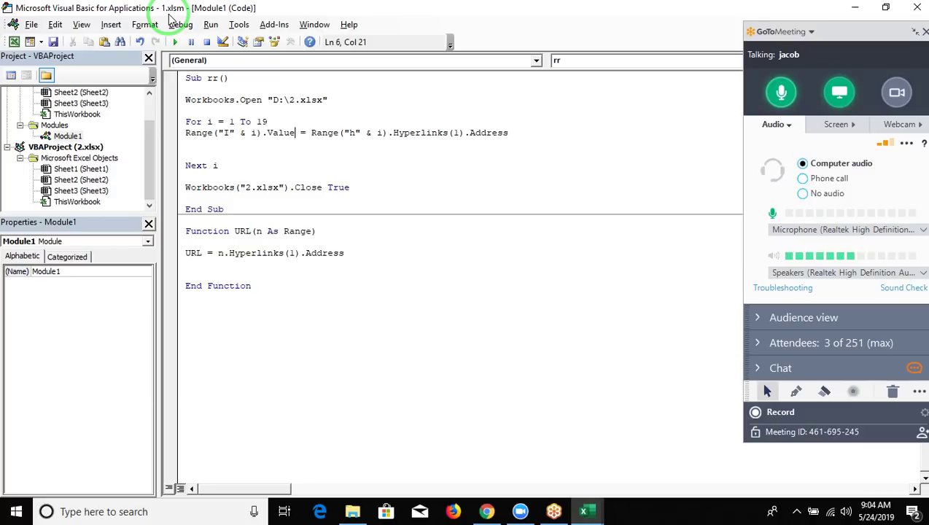
pyautogui.click(239, 153)
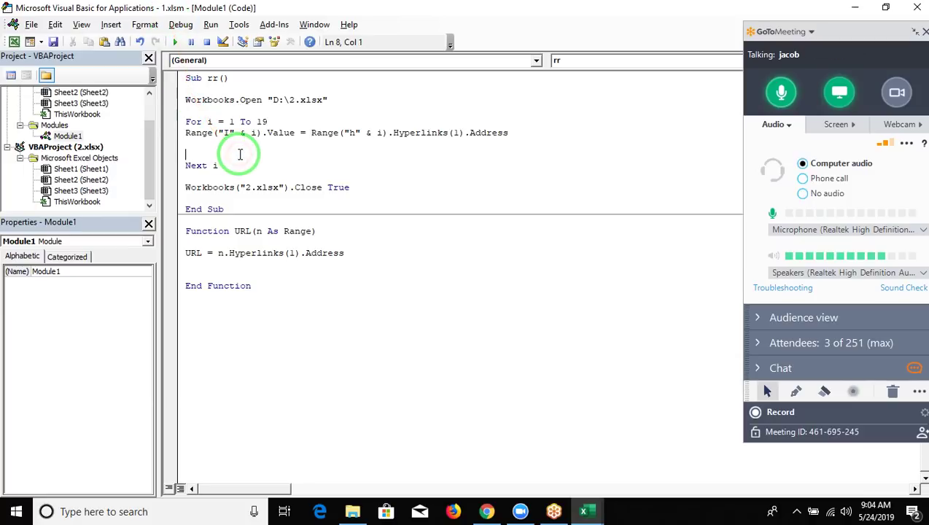
pyautogui.click(268, 121)
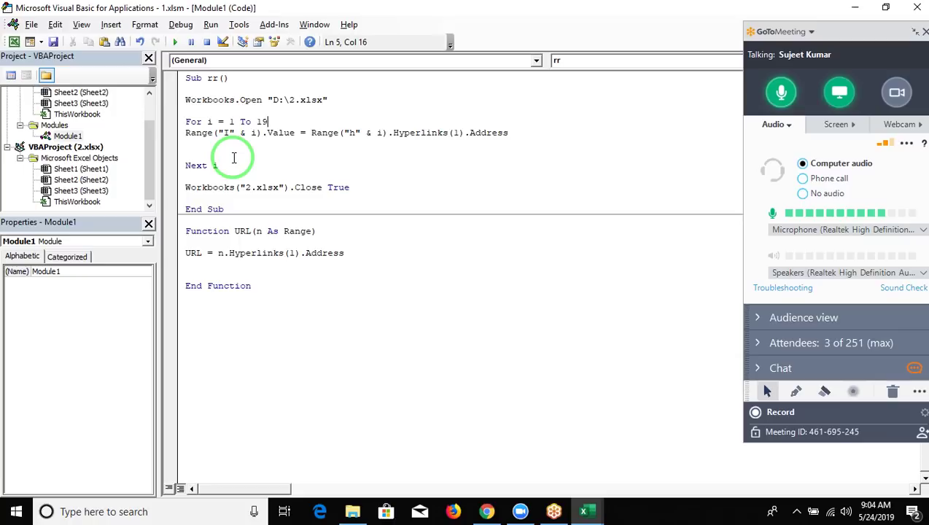
pyautogui.click(226, 169)
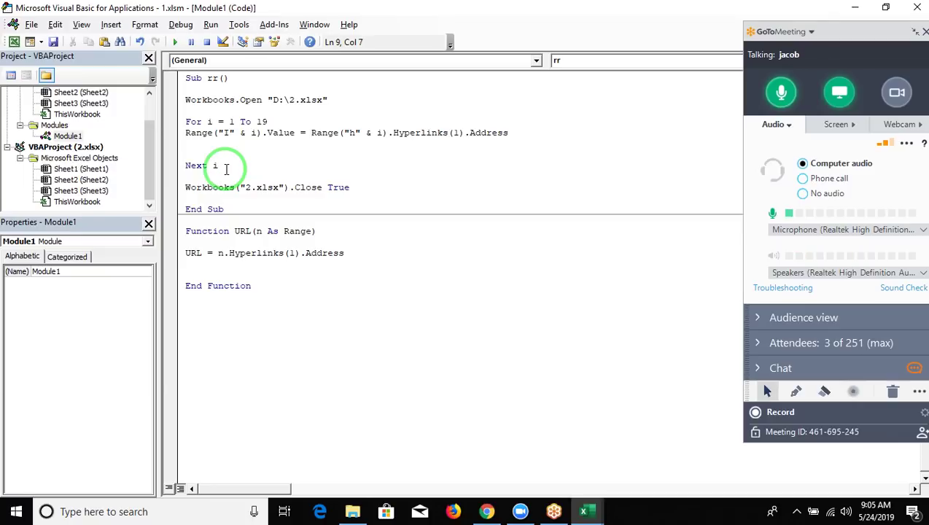
pyautogui.press('super+d')
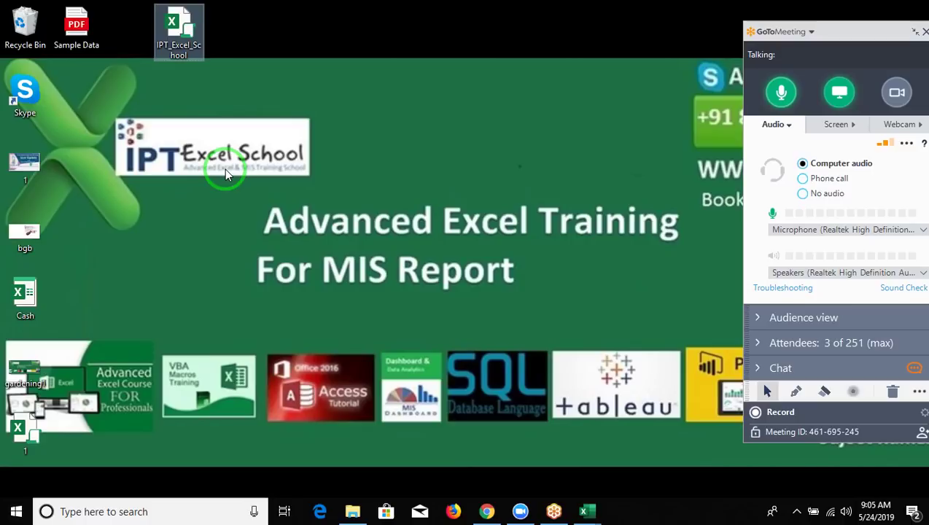
# Open excel-vba.com in a new Chrome tab and scroll down its home page
pyautogui.click(484, 512)
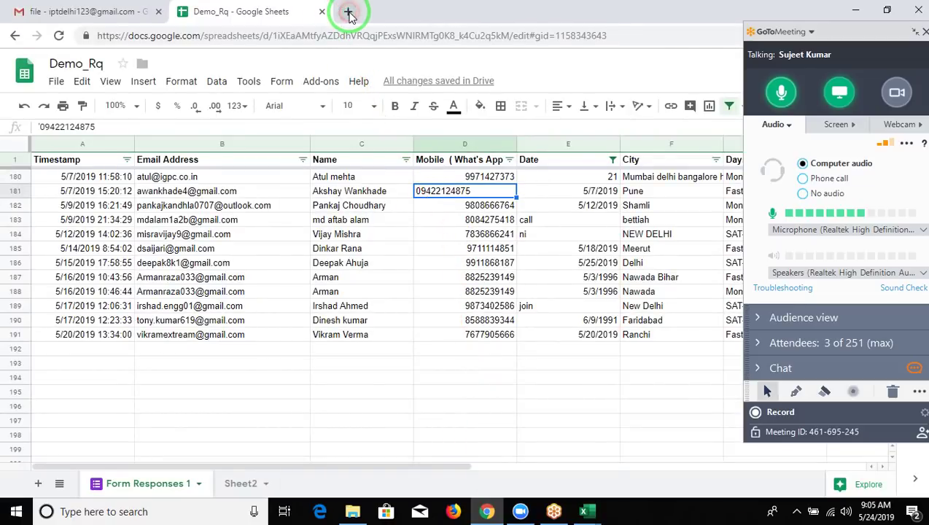
pyautogui.click(349, 13)
pyautogui.write('exc')
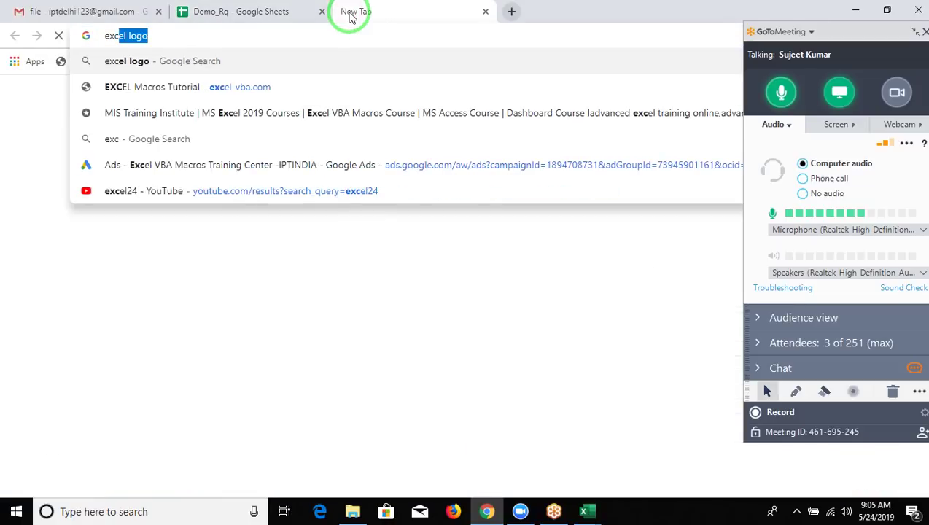
pyautogui.write('el')
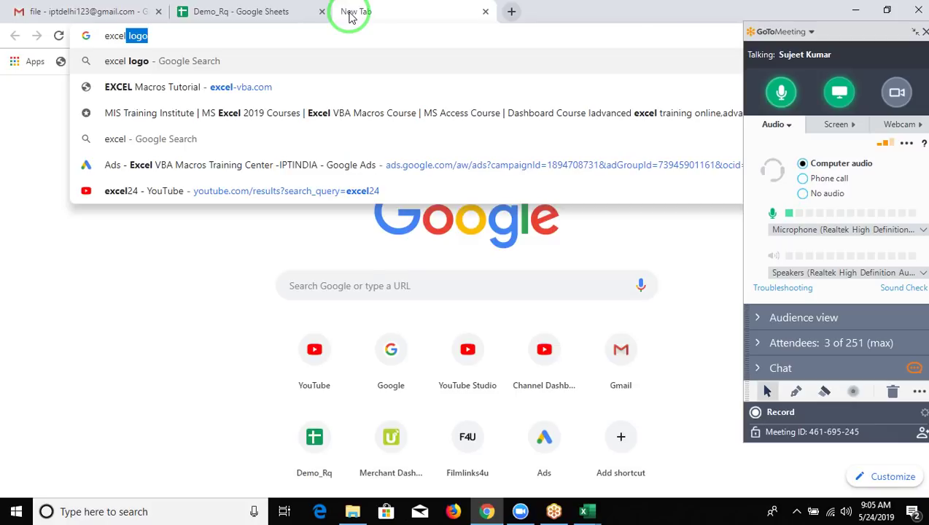
pyautogui.write('-')
pyautogui.press('Return')
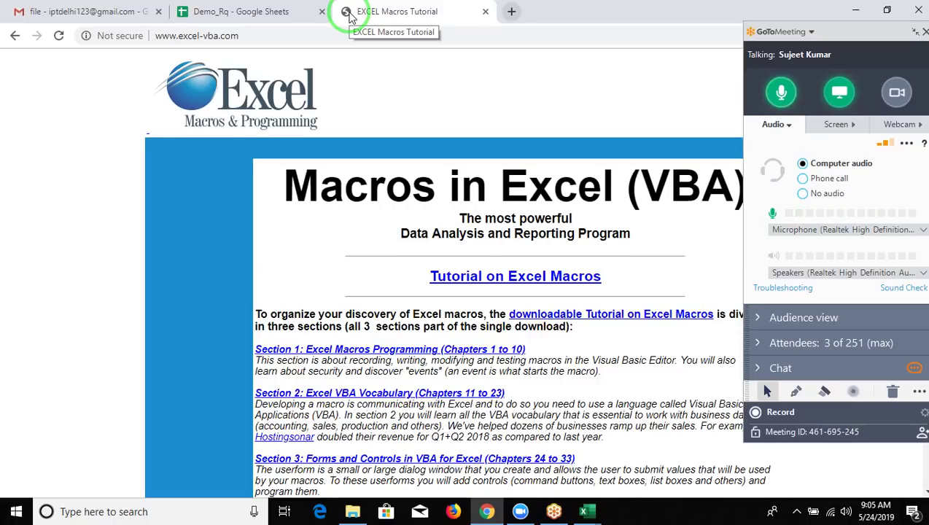
pyautogui.scroll(-2, 350, 16)
pyautogui.scroll(-2, 350, 16)
pyautogui.scroll(-1, 350, 16)
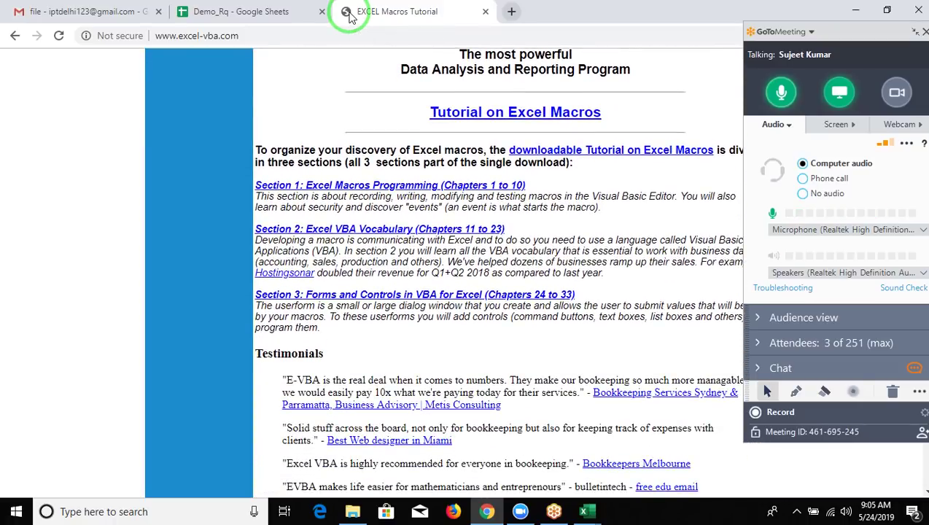
# Read through the Section 1 macro programming page, then show the desktop
pyautogui.click(337, 185)
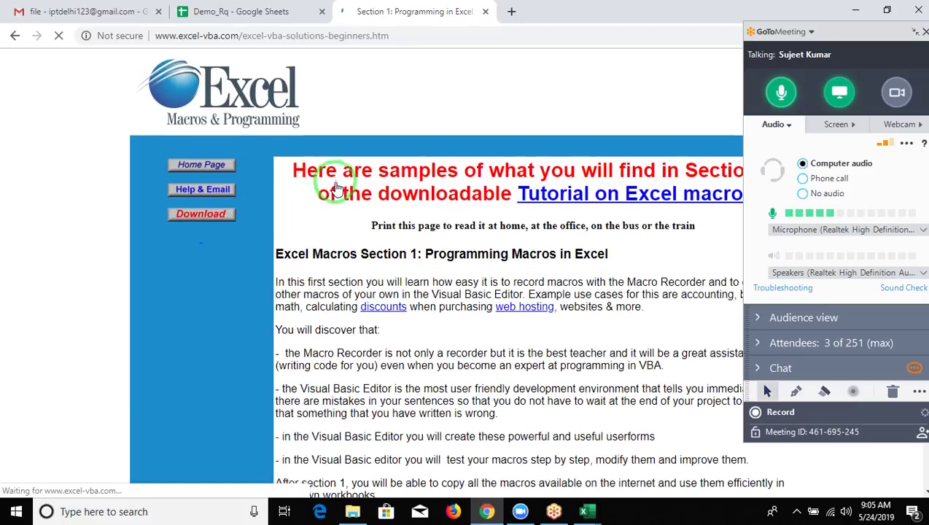
pyautogui.scroll(-1, 337, 188)
pyautogui.scroll(-1, 336, 188)
pyautogui.scroll(-4, 337, 188)
pyautogui.scroll(-1, 337, 188)
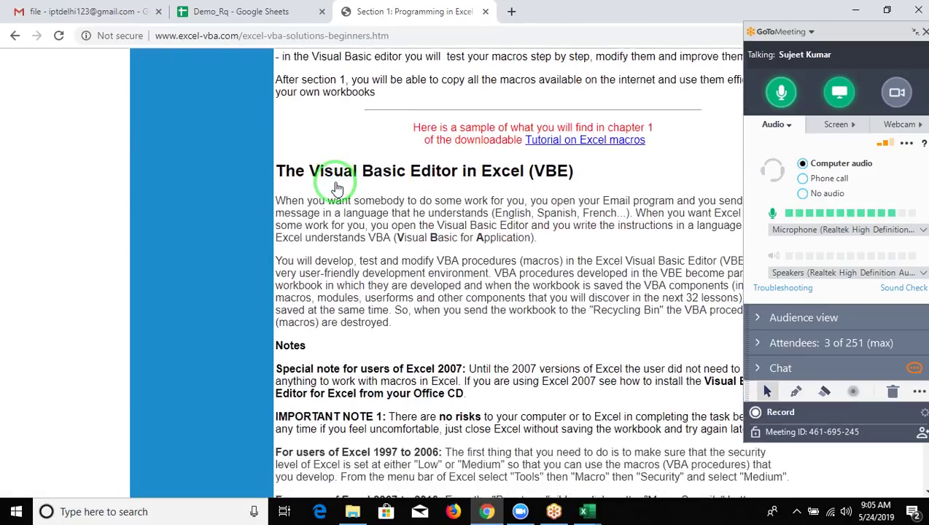
pyautogui.scroll(-7, 337, 188)
pyautogui.scroll(-5, 336, 188)
pyautogui.scroll(-5, 336, 188)
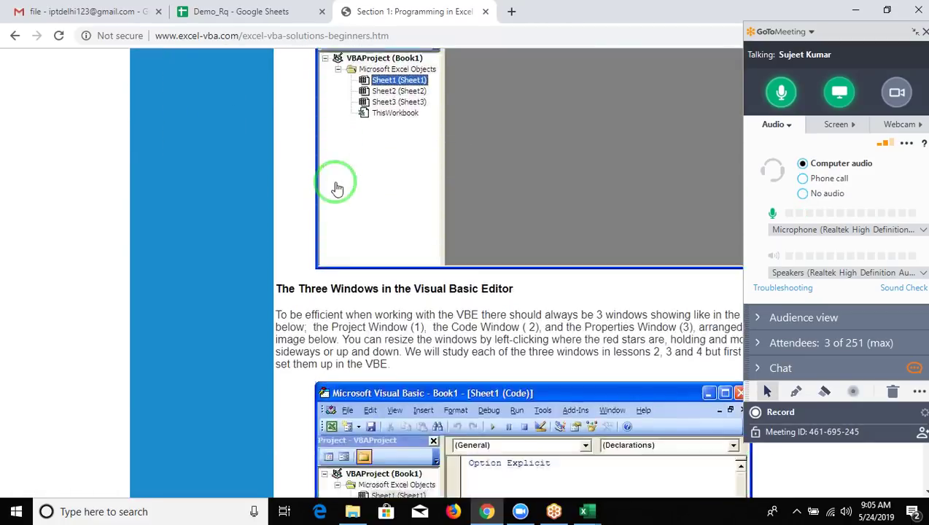
pyautogui.scroll(-2, 336, 188)
pyautogui.scroll(-3, 337, 188)
pyautogui.scroll(-2, 336, 189)
pyautogui.scroll(-1, 336, 188)
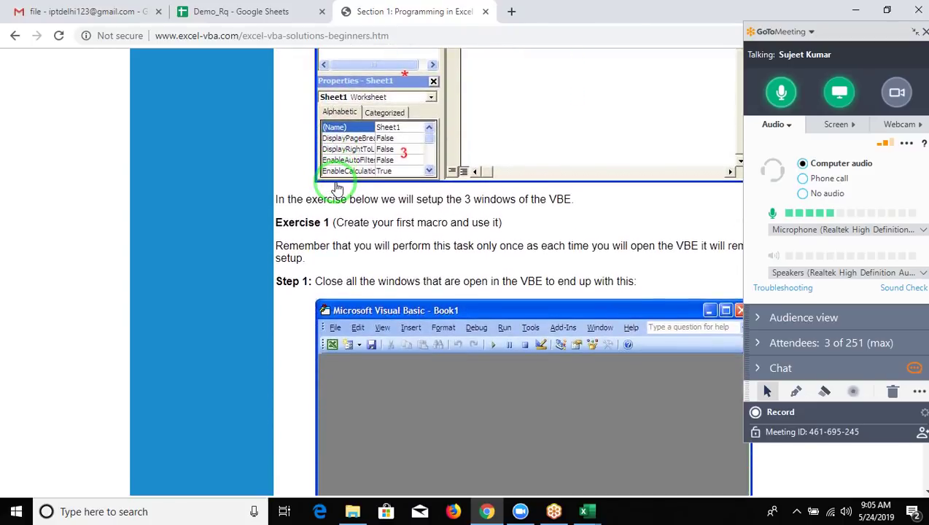
pyautogui.scroll(-2, 336, 188)
pyautogui.scroll(-1, 336, 188)
pyautogui.scroll(-1, 336, 188)
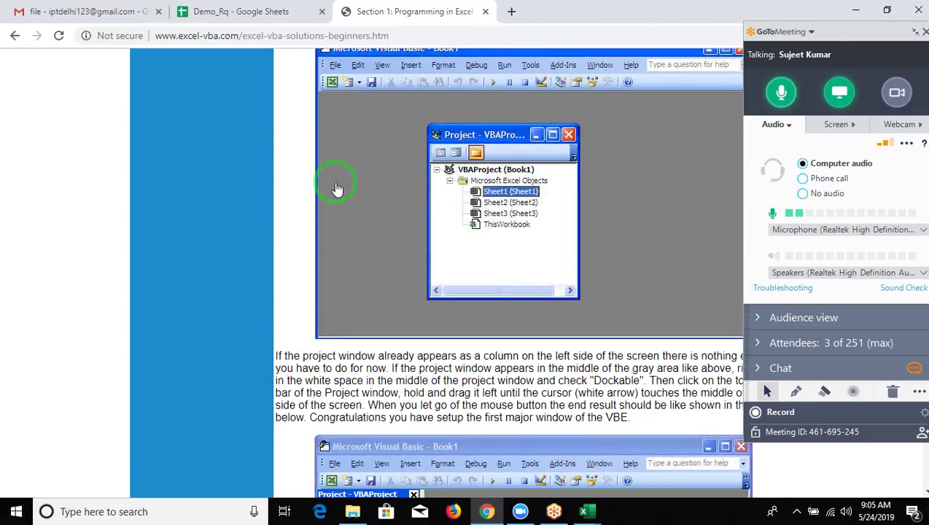
pyautogui.scroll(-1, 336, 188)
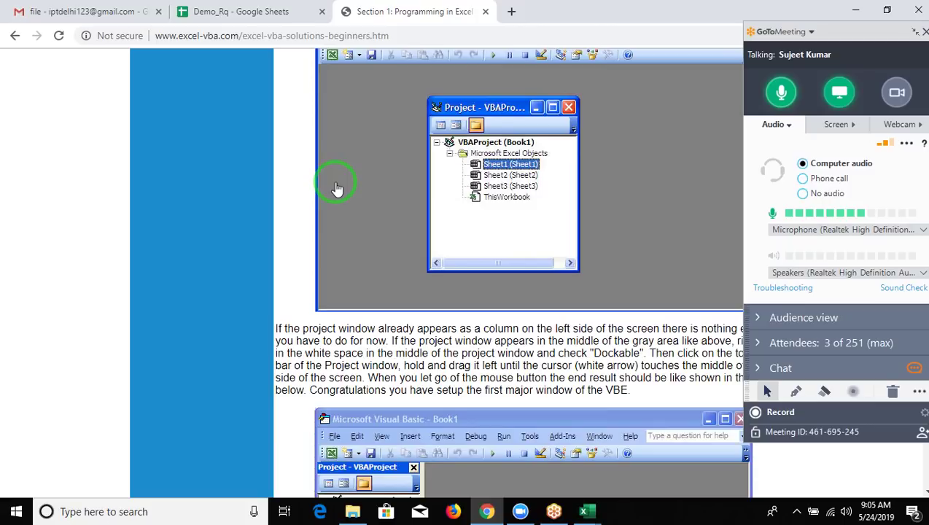
pyautogui.press('super+d')
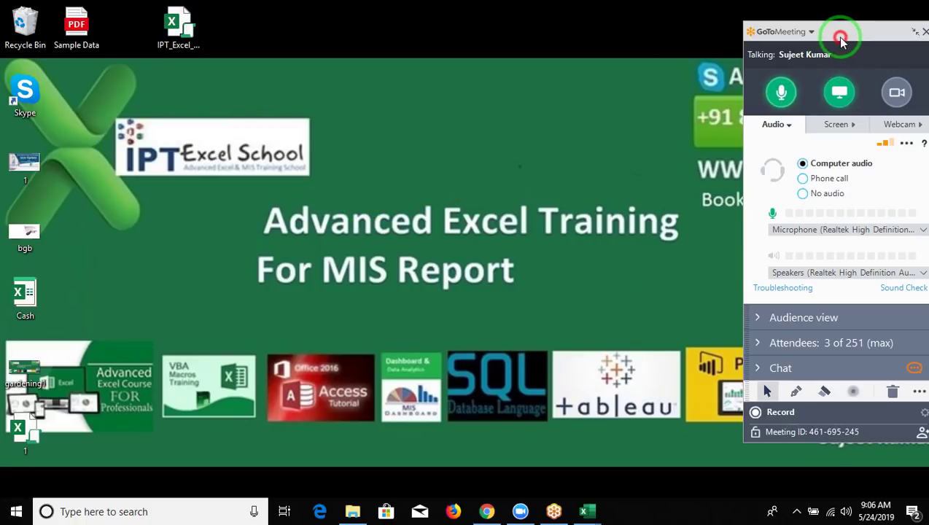
# Close the GoToMeeting panel by choosing End Meeting for All and confirming Yes
pyautogui.moveTo(840, 30); pyautogui.dragTo(758, 25)
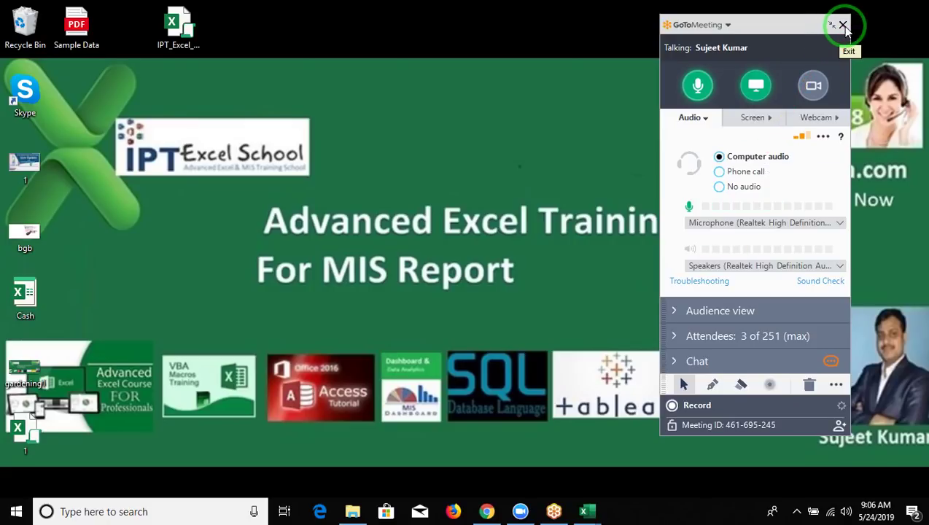
pyautogui.click(842, 26)
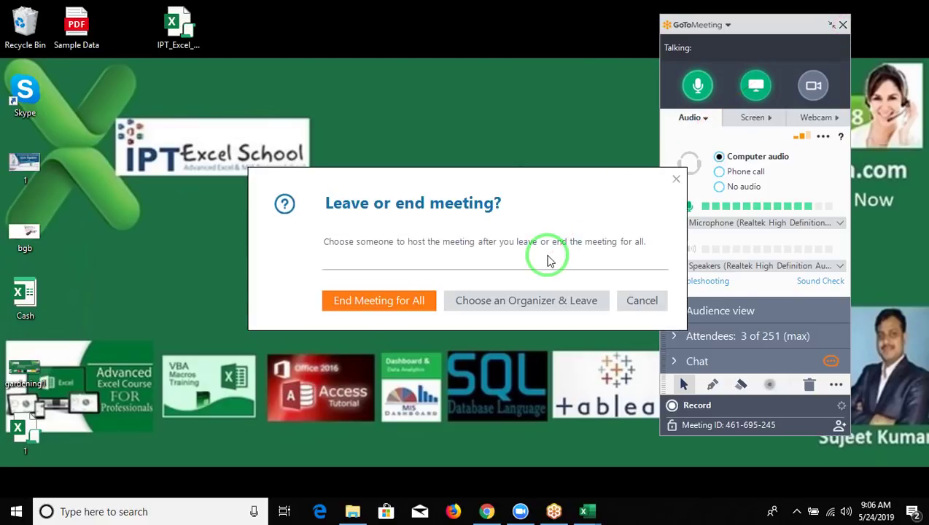
pyautogui.click(397, 310)
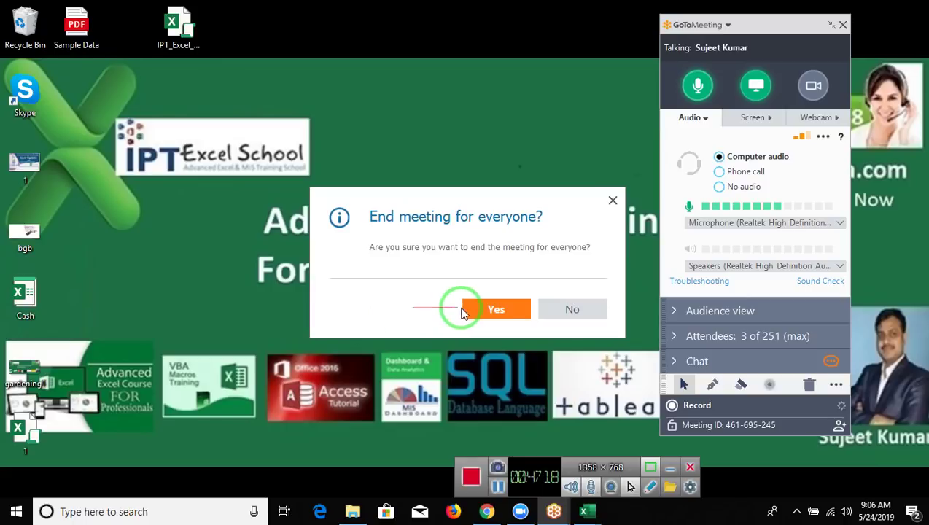
pyautogui.click(485, 312)
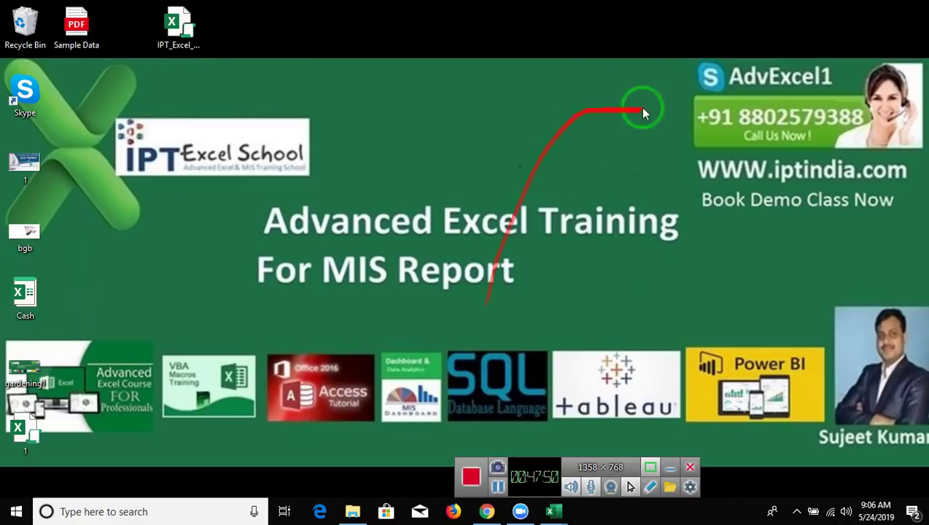
pyautogui.moveTo(692, 155); pyautogui.dragTo(919, 210)
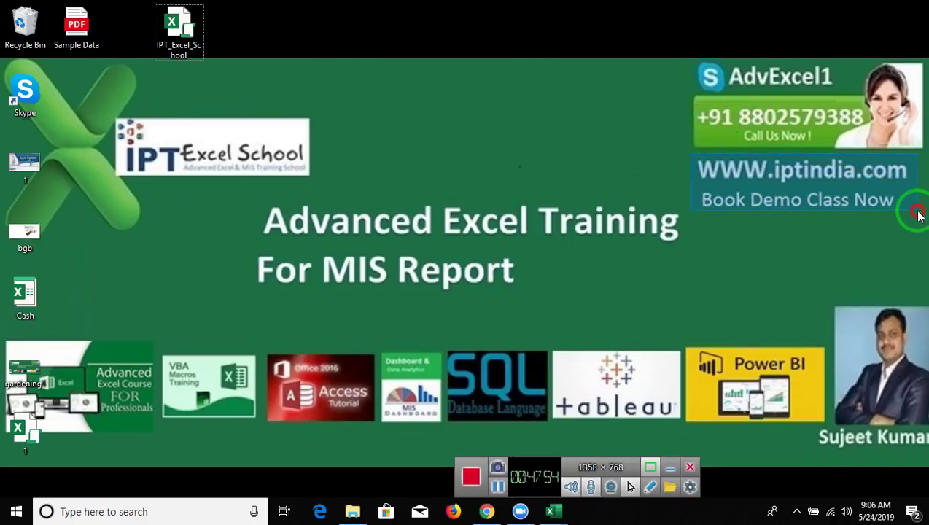
pyautogui.moveTo(918, 210); pyautogui.dragTo(918, 216)
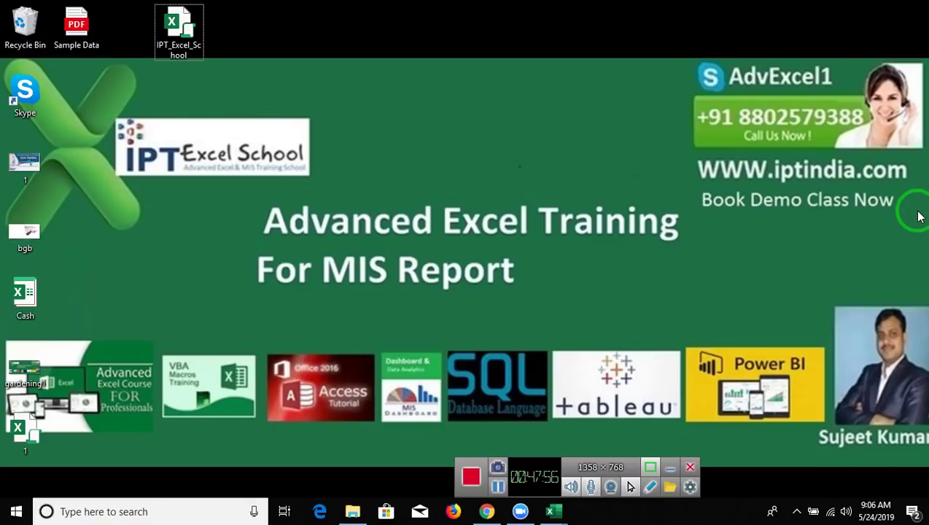